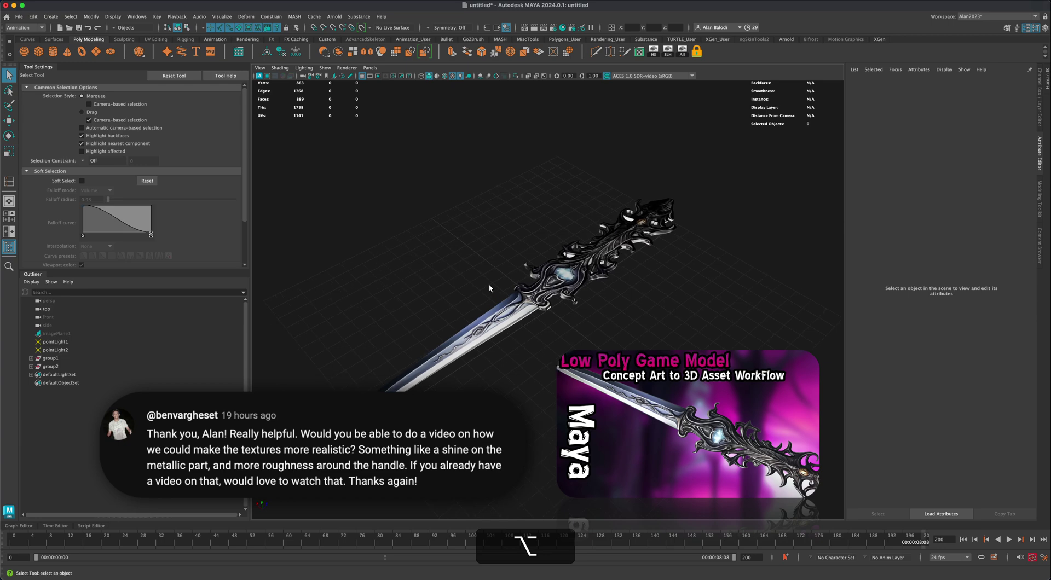
Step: Inspect the sword mesh's Phong material attributes and examine the textured blade and handle from several angles
{"action": "left_click", "coordinate": [515, 316]}
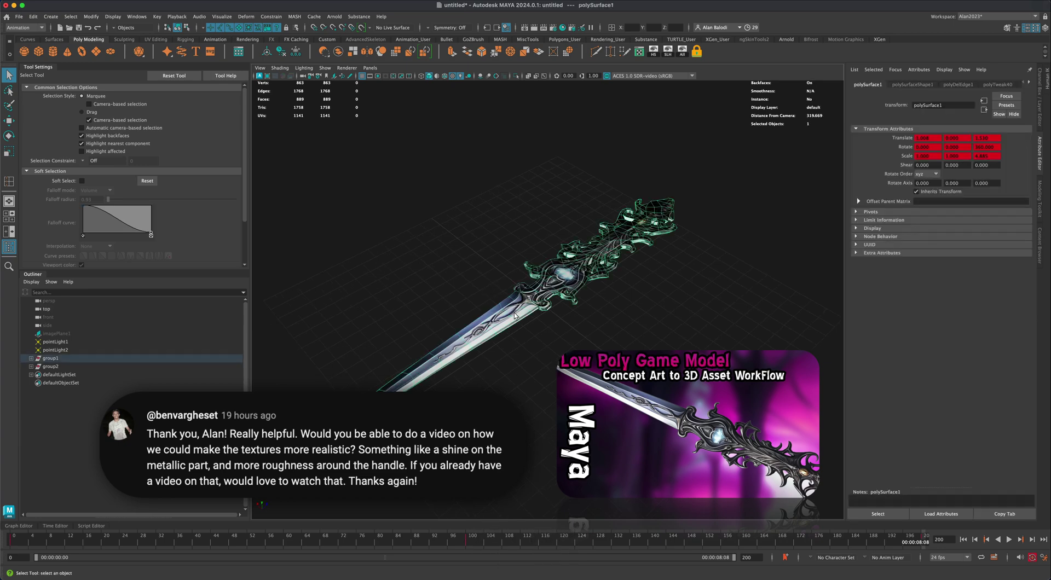
{"action": "left_click_drag", "start_coordinate": [515, 316], "coordinate": [531, 312], "text": "alt"}
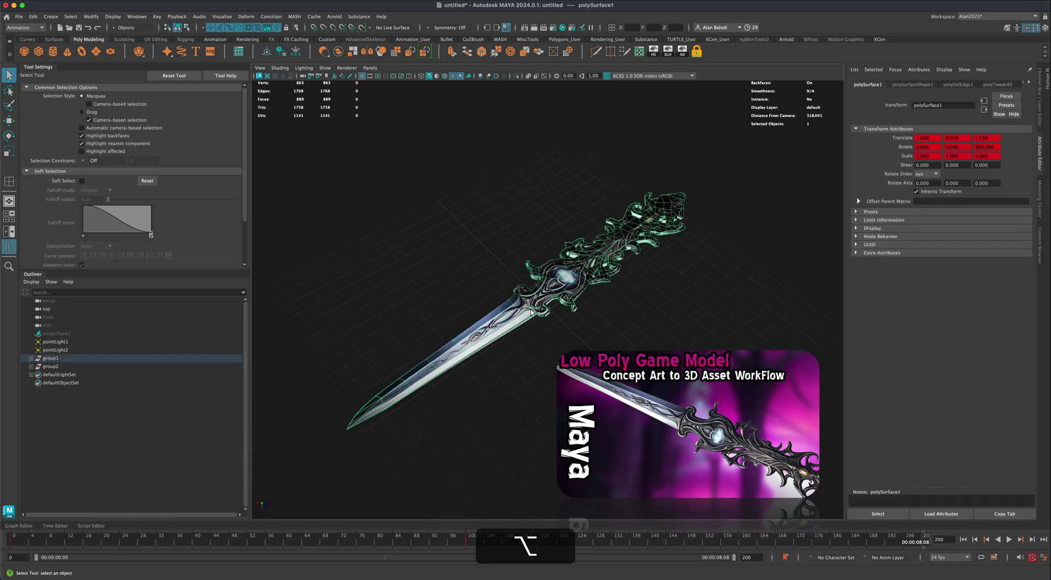
{"action": "right_click", "coordinate": [591, 262]}
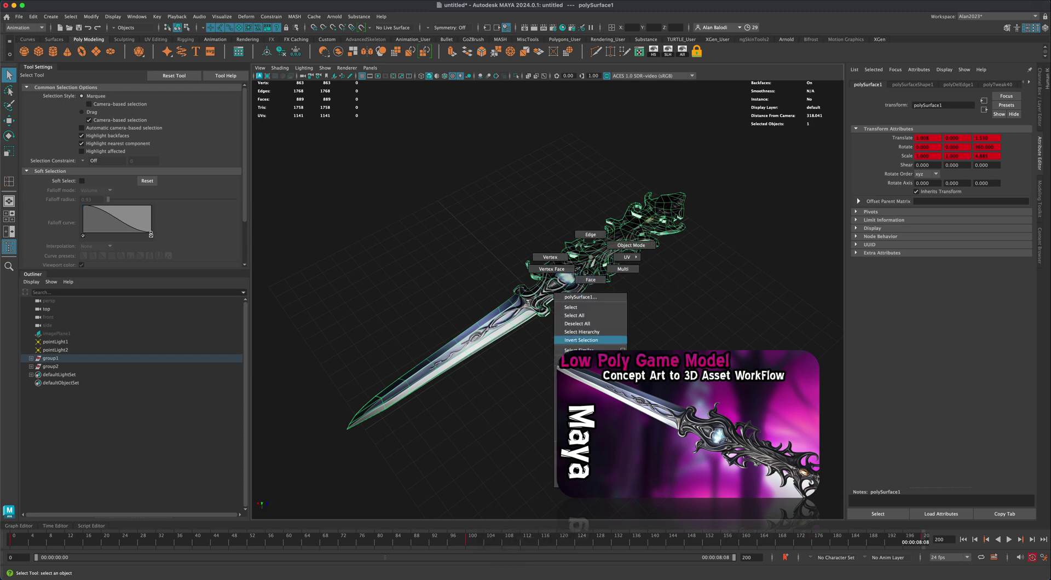
{"action": "left_click", "coordinate": [580, 408]}
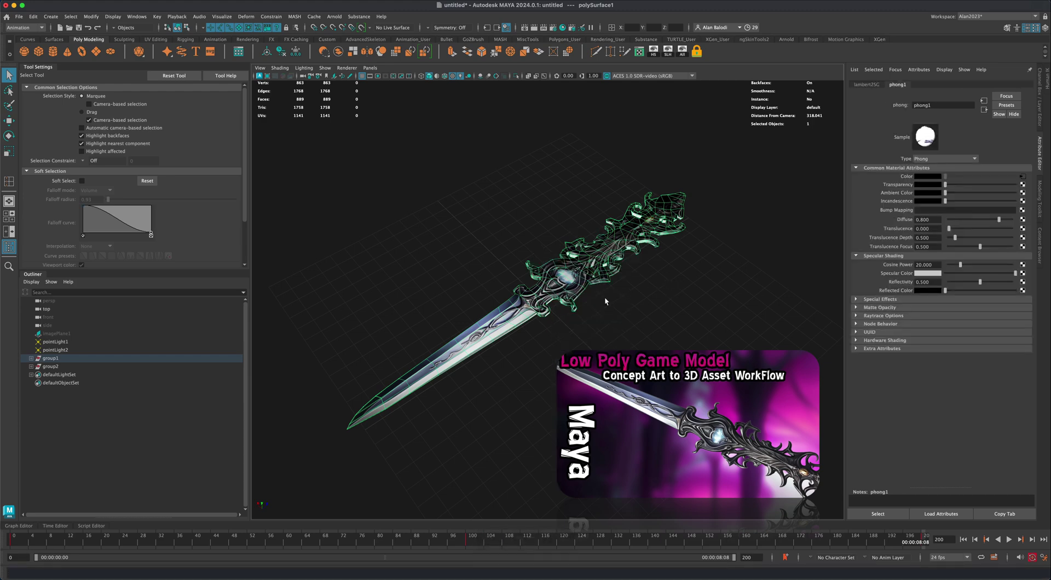
{"action": "left_click_drag", "start_coordinate": [631, 334], "coordinate": [499, 322], "text": "alt"}
{"action": "left_click", "coordinate": [617, 348]}
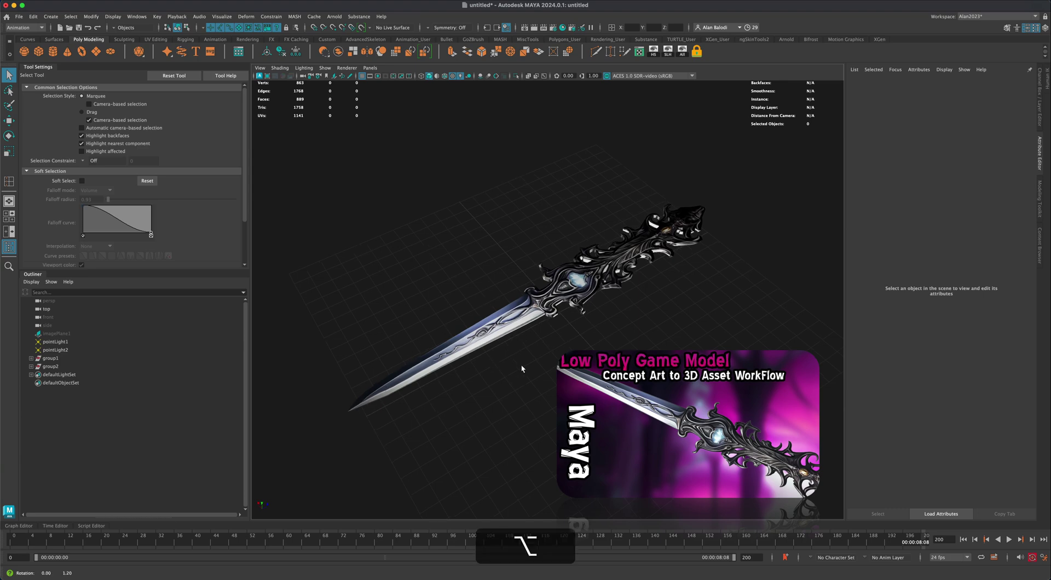
{"action": "left_click_drag", "start_coordinate": [520, 366], "coordinate": [572, 297], "text": "alt"}
{"action": "left_click_drag", "start_coordinate": [679, 304], "coordinate": [602, 281], "text": "alt"}
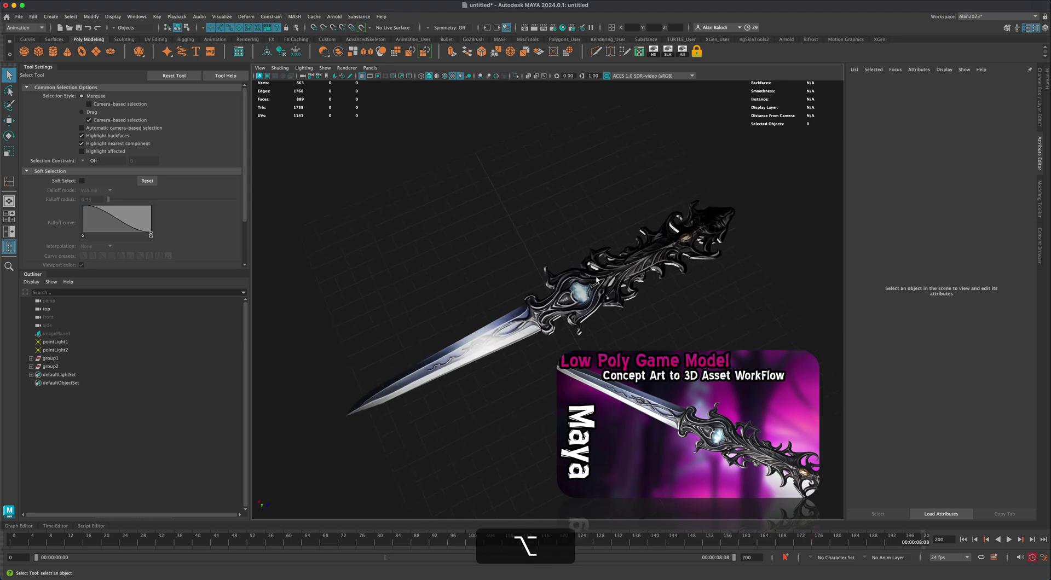
{"action": "left_click_drag", "start_coordinate": [617, 321], "coordinate": [587, 280], "text": "alt"}
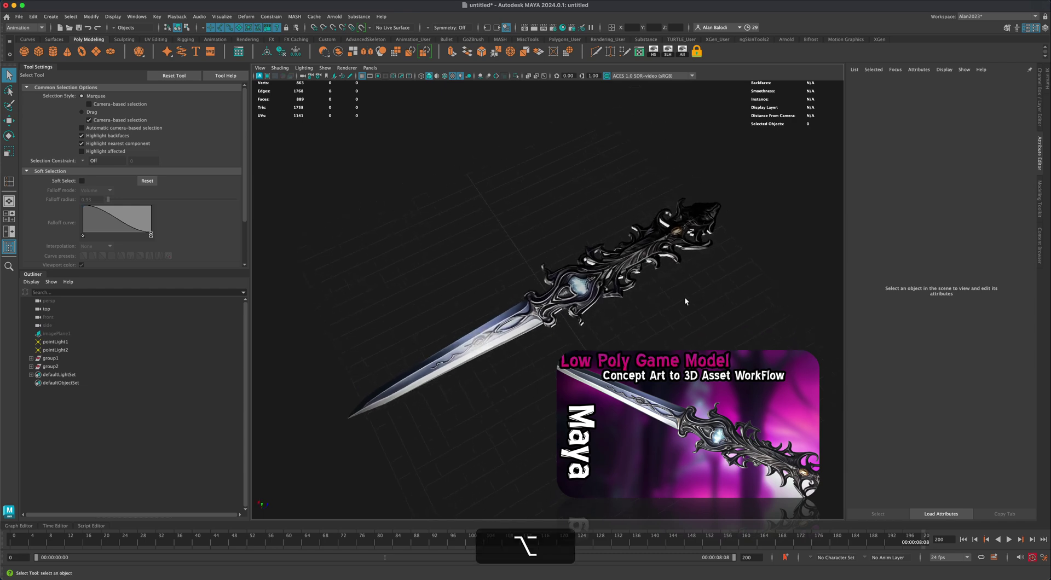
{"action": "left_click_drag", "start_coordinate": [685, 299], "coordinate": [537, 262], "text": "alt"}
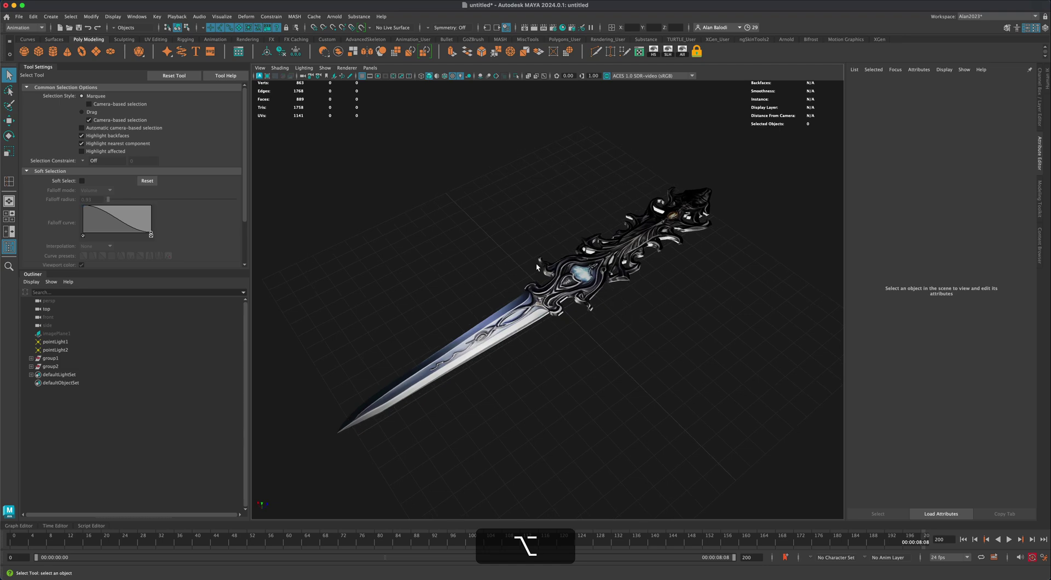
Step: Export the selected sword mesh as an FBX, overwriting the existing Sword.fbx in the Sword folder
{"action": "left_click", "coordinate": [537, 262]}
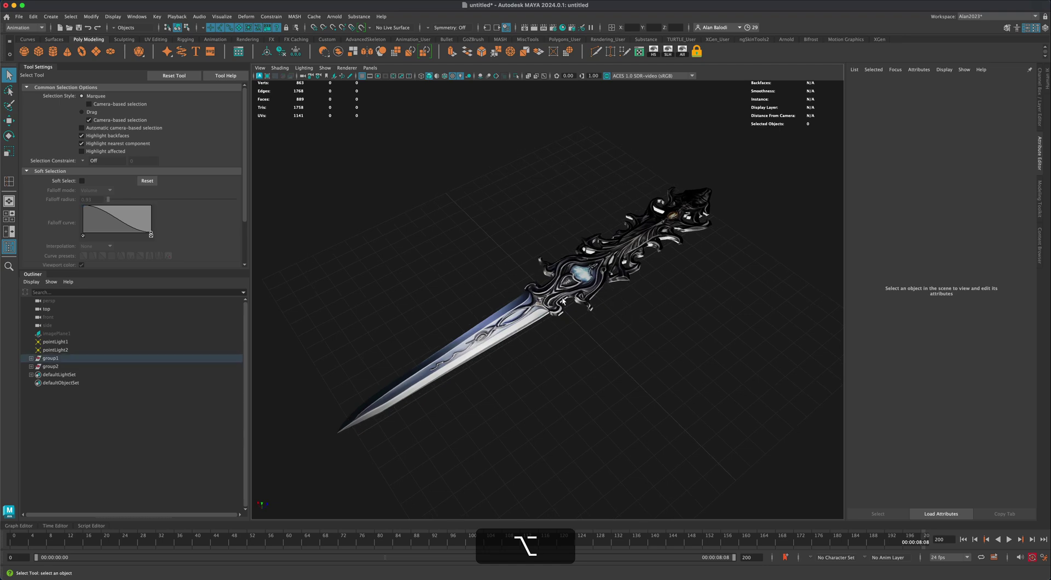
{"action": "left_click", "coordinate": [19, 17]}
{"action": "left_click", "coordinate": [48, 125]}
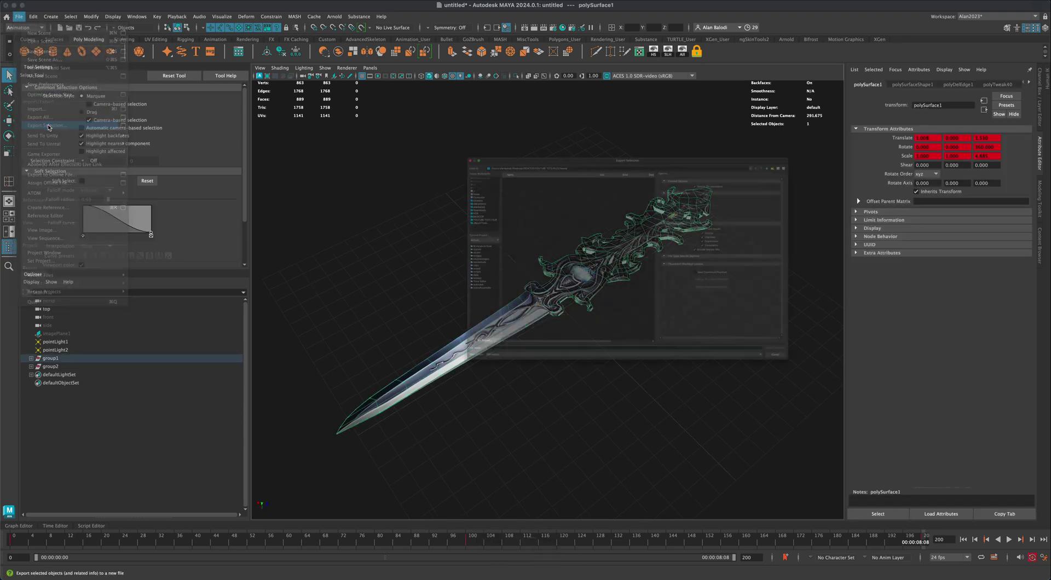
{"action": "left_click", "coordinate": [401, 108]}
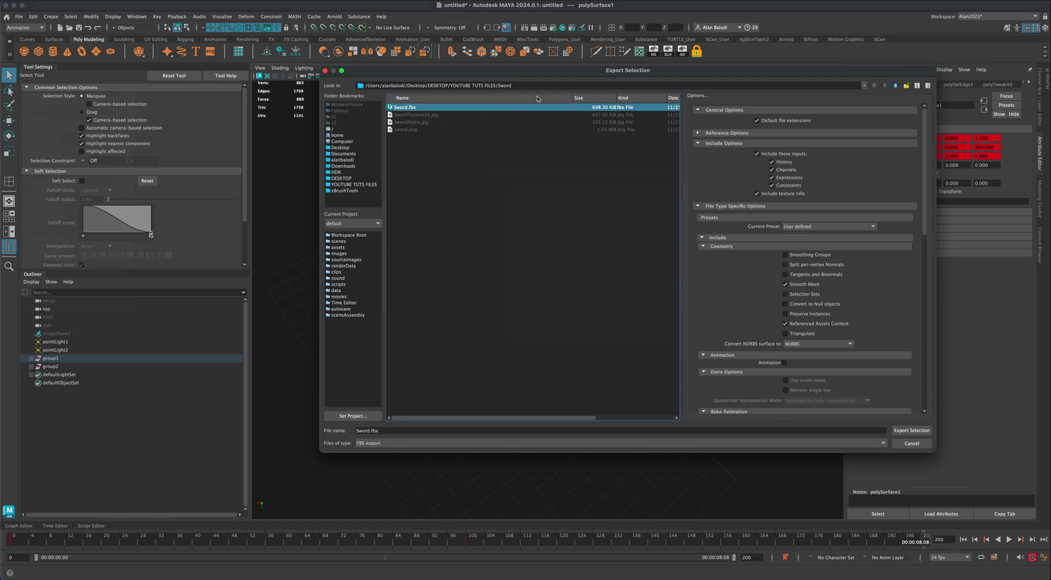
{"action": "left_click", "coordinate": [908, 432]}
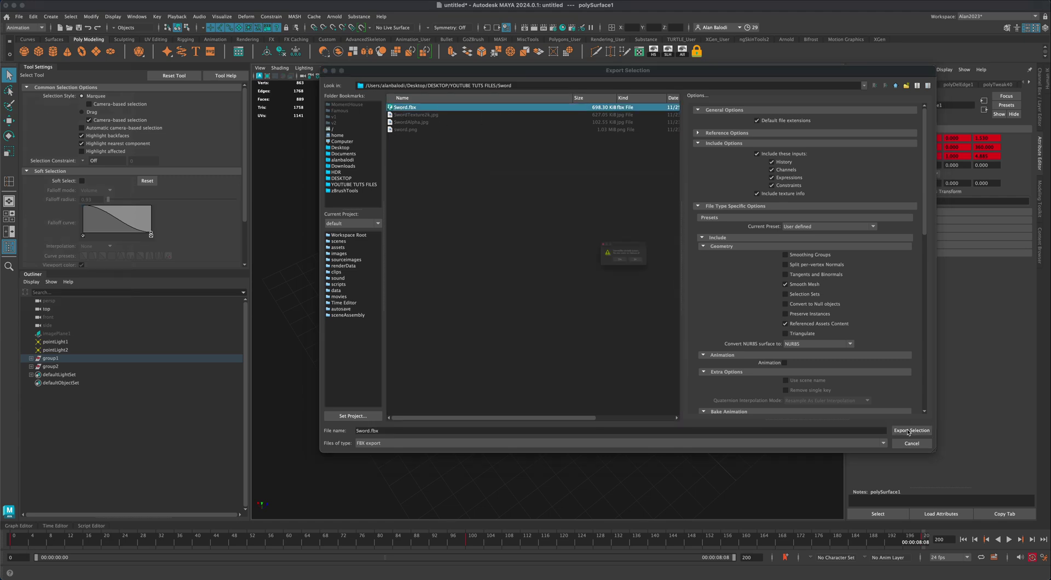
{"action": "left_click", "coordinate": [616, 272]}
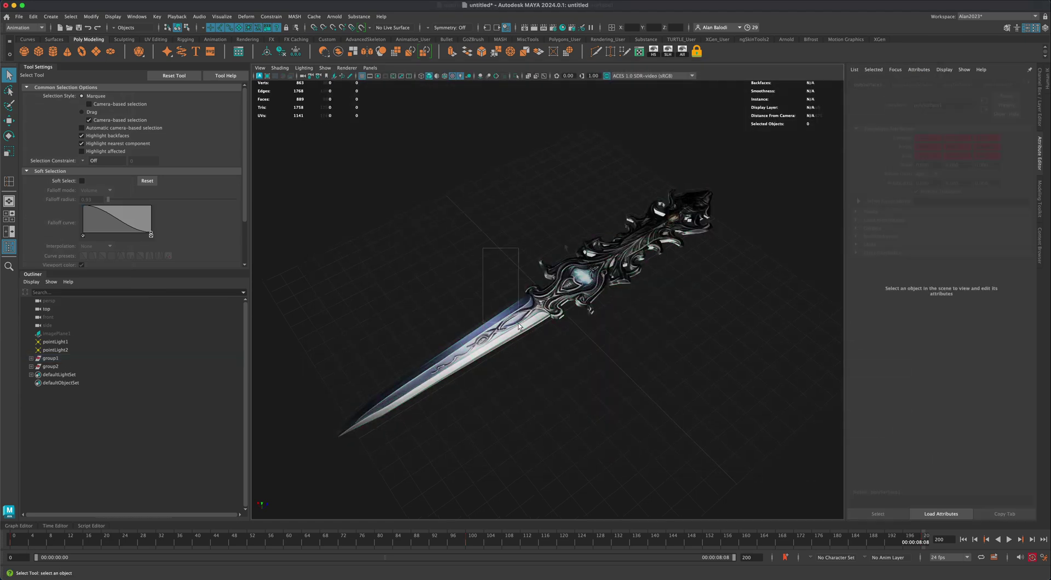
{"action": "left_click_drag", "start_coordinate": [490, 259], "coordinate": [534, 331], "text": "alt"}
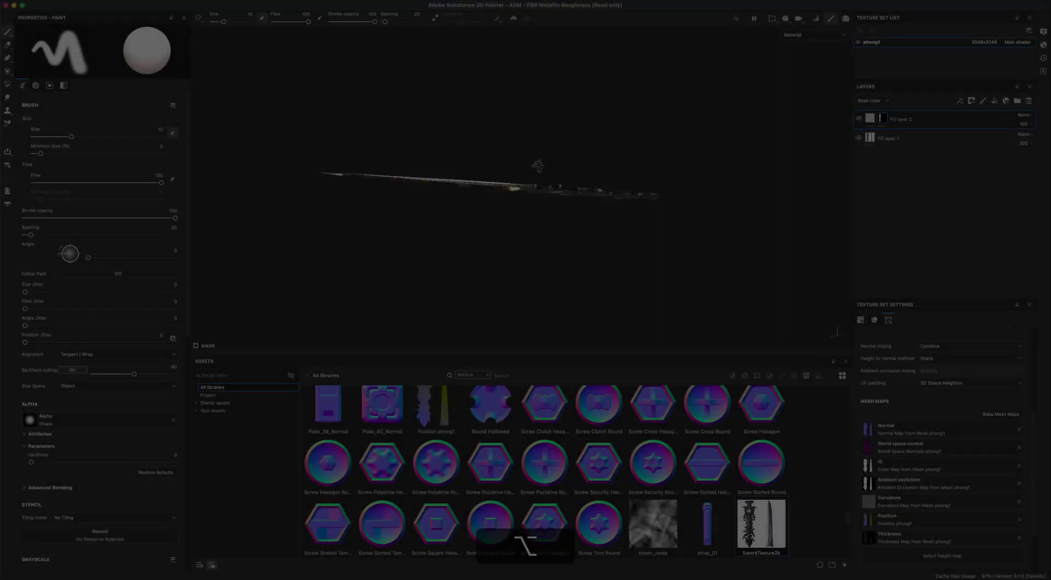
Step: Switch to Substance 3D Painter and start a new project with a document resolution of 2048
{"action": "mouse_move", "coordinate": [538, 165]}
{"action": "left_mouse_down", "text": "alt"}
{"action": "mouse_move", "coordinate": [550, 120]}
{"action": "mouse_move", "coordinate": [542, 251]}
{"action": "mouse_move", "coordinate": [528, 281]}
{"action": "mouse_move", "coordinate": [609, 279]}
{"action": "mouse_move", "coordinate": [510, 297]}
{"action": "mouse_move", "coordinate": [483, 284]}
{"action": "left_mouse_up", "text": "alt"}
{"action": "left_click_drag", "start_coordinate": [594, 247], "coordinate": [560, 179], "text": "alt+shift"}
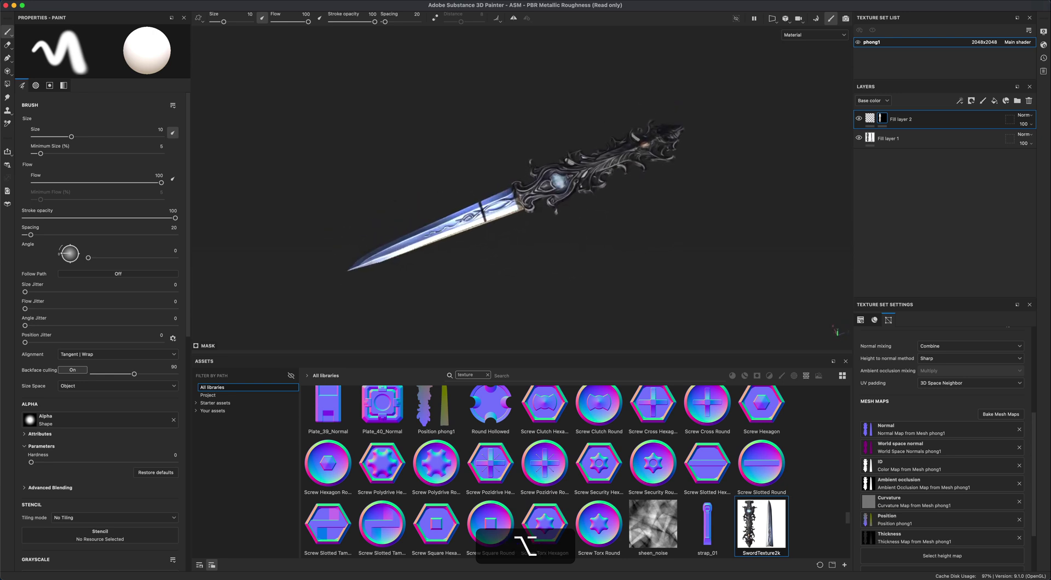
{"action": "left_click_drag", "start_coordinate": [610, 244], "coordinate": [559, 265], "text": "alt"}
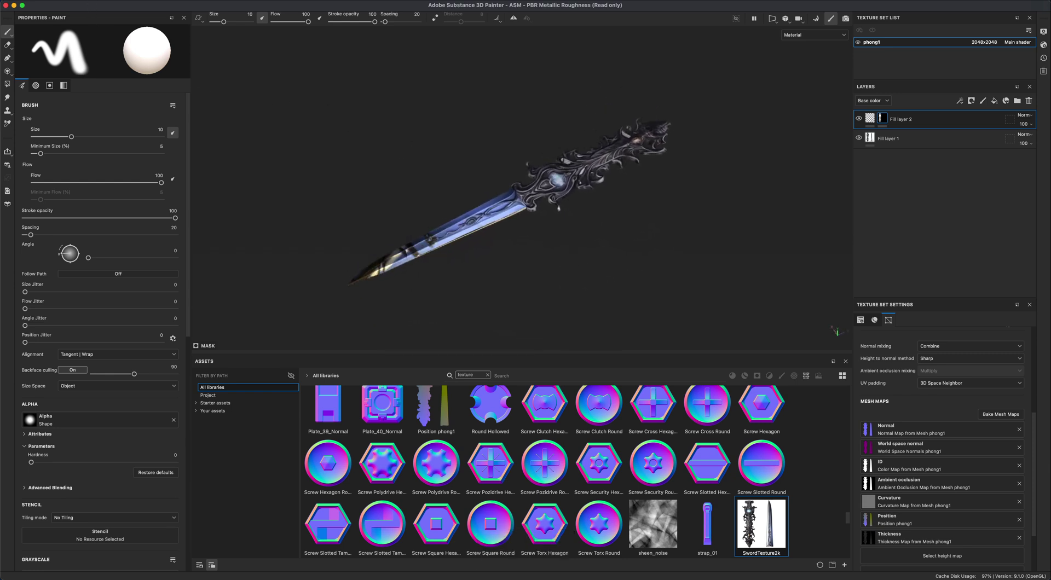
{"action": "left_click", "coordinate": [97, 1]}
{"action": "left_click", "coordinate": [97, 7]}
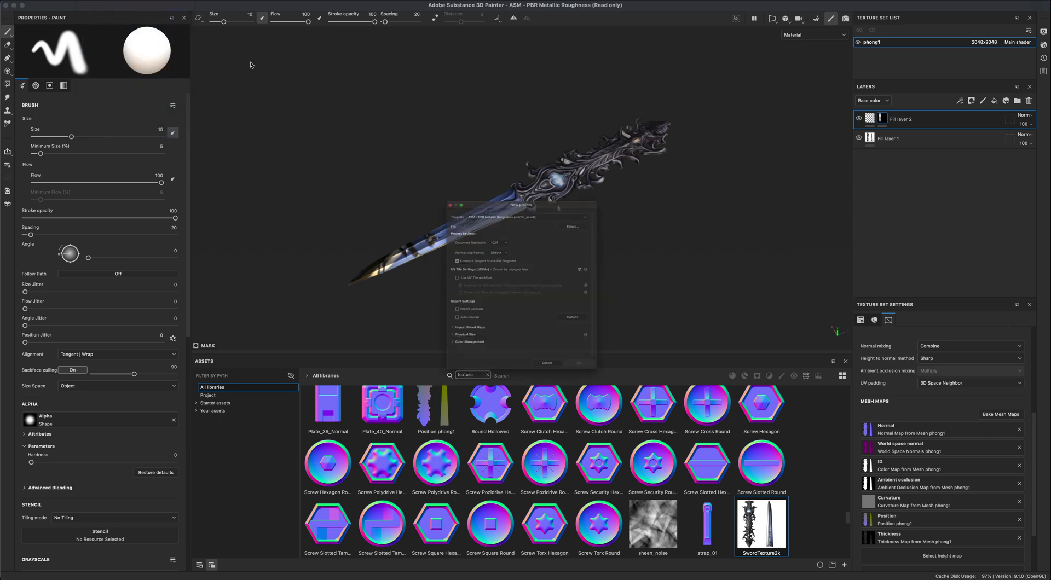
{"action": "left_click_drag", "start_coordinate": [480, 168], "coordinate": [484, 161]}
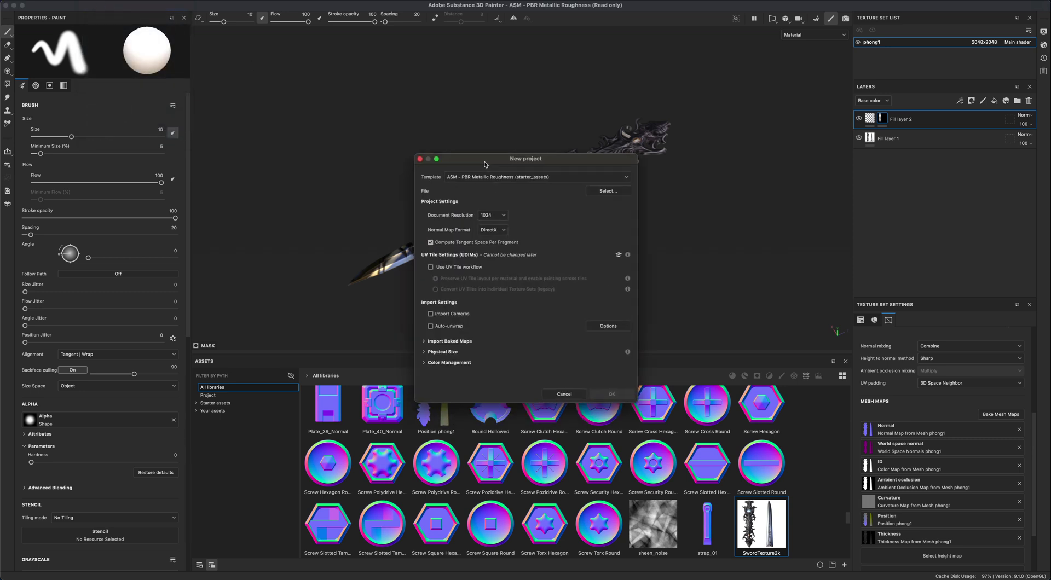
{"action": "left_click", "coordinate": [488, 216]}
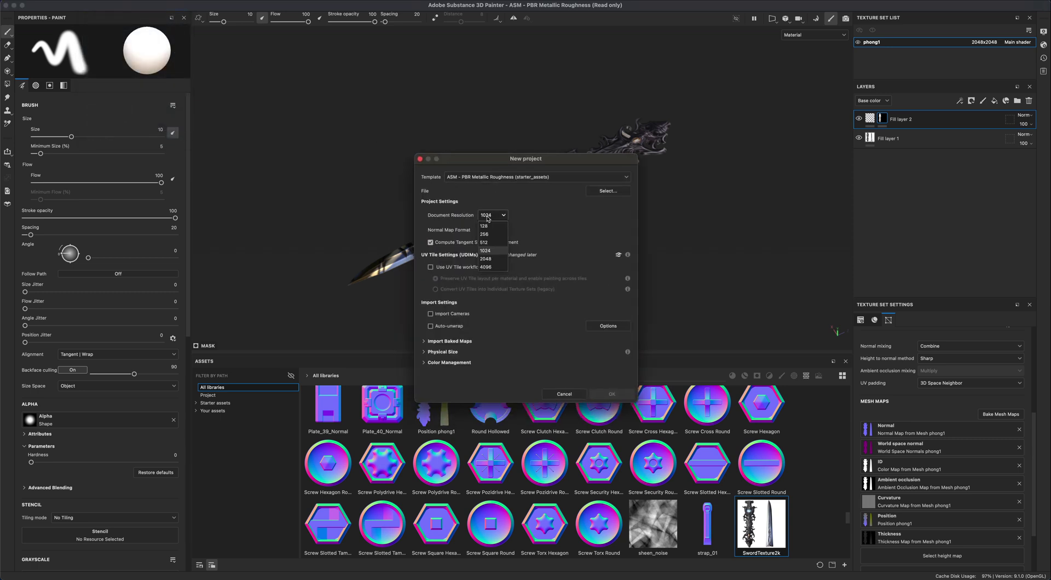
{"action": "left_click", "coordinate": [486, 258]}
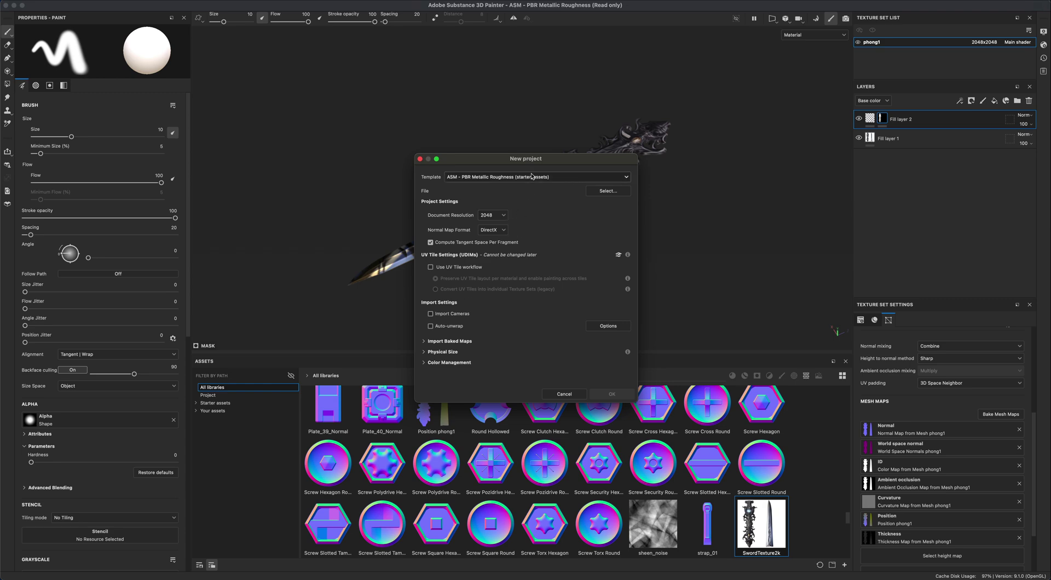
Step: Load Sword.fbx as the mesh and create the new project, discarding the unsaved changes to the open one
{"action": "left_click_drag", "start_coordinate": [534, 163], "coordinate": [540, 165]}
{"action": "left_click", "coordinate": [608, 195]}
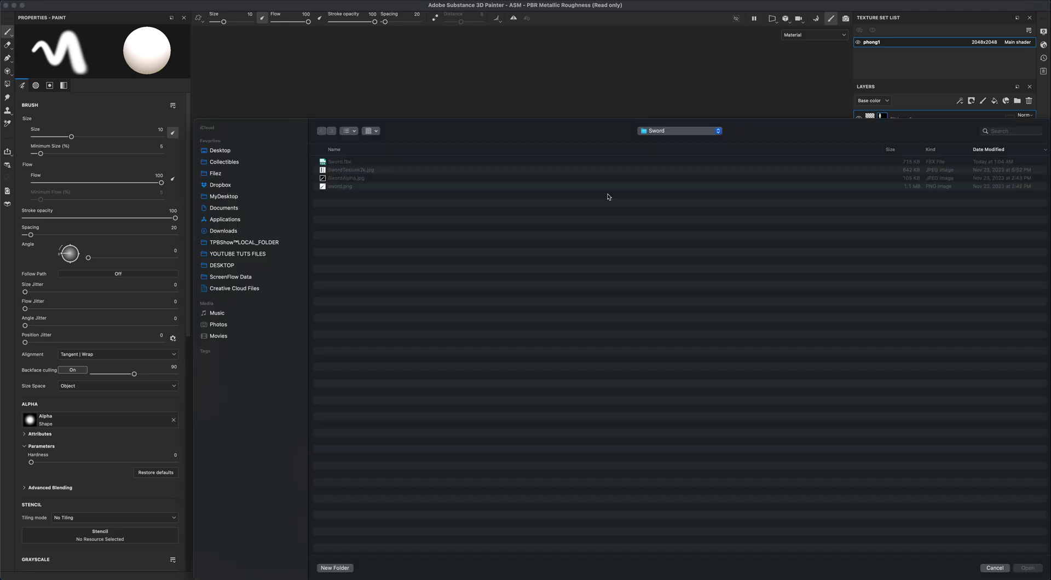
{"action": "left_click", "coordinate": [344, 163]}
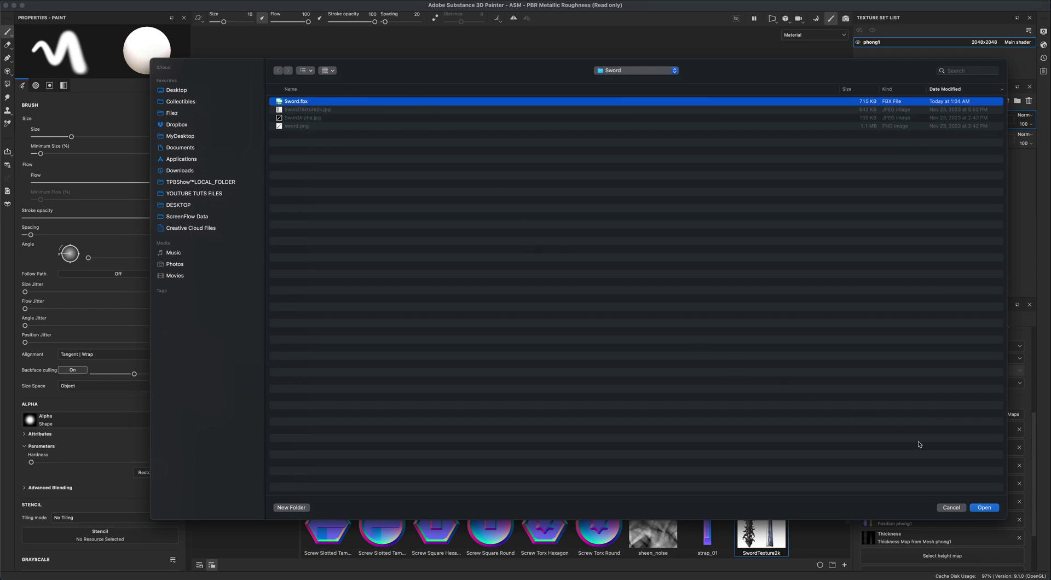
{"action": "left_click", "coordinate": [980, 508]}
{"action": "left_click", "coordinate": [620, 396]}
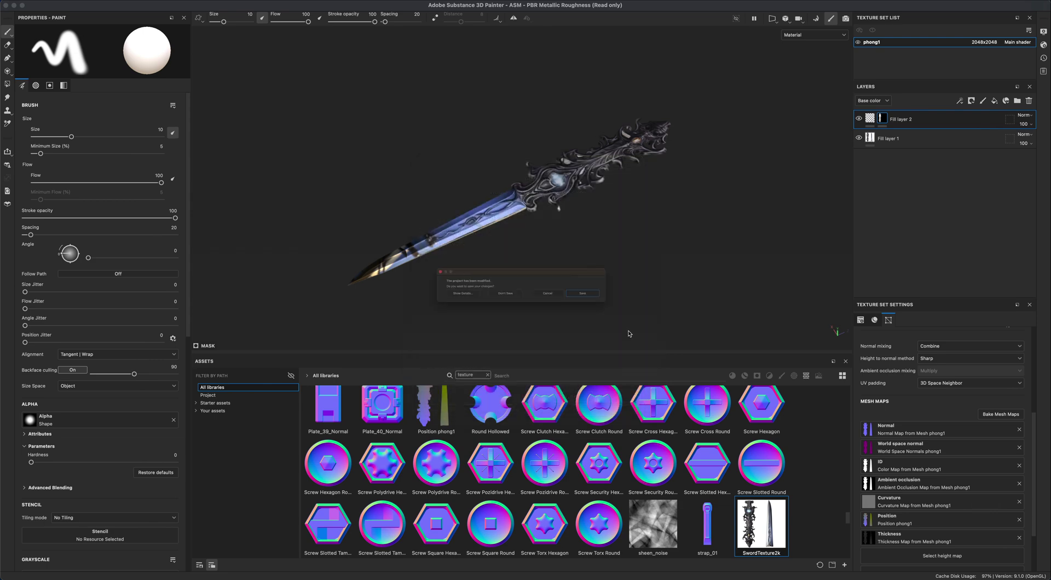
{"action": "left_click", "coordinate": [500, 300]}
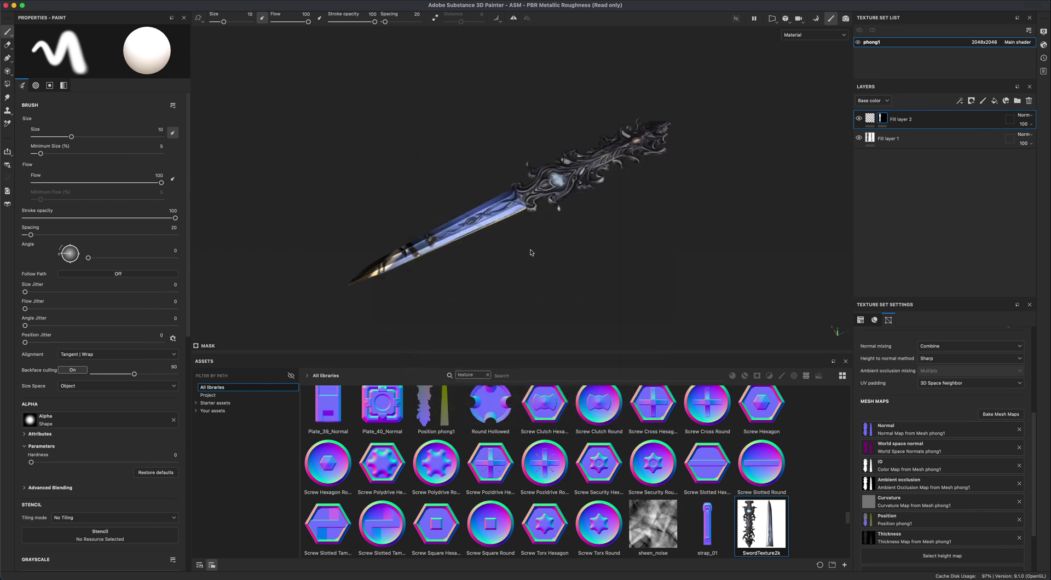
{"action": "mouse_move", "coordinate": [565, 238]}
{"action": "left_mouse_down", "text": "alt"}
{"action": "mouse_move", "coordinate": [487, 244]}
{"action": "mouse_move", "coordinate": [648, 244]}
{"action": "mouse_move", "coordinate": [550, 230]}
{"action": "mouse_move", "coordinate": [403, 230]}
{"action": "mouse_move", "coordinate": [593, 267]}
{"action": "mouse_move", "coordinate": [585, 281]}
{"action": "mouse_move", "coordinate": [560, 87]}
{"action": "mouse_move", "coordinate": [556, 301]}
{"action": "mouse_move", "coordinate": [561, 275]}
{"action": "mouse_move", "coordinate": [592, 252]}
{"action": "mouse_move", "coordinate": [505, 235]}
{"action": "mouse_move", "coordinate": [498, 189]}
{"action": "mouse_move", "coordinate": [589, 253]}
{"action": "mouse_move", "coordinate": [537, 153]}
{"action": "left_mouse_up", "text": "alt"}
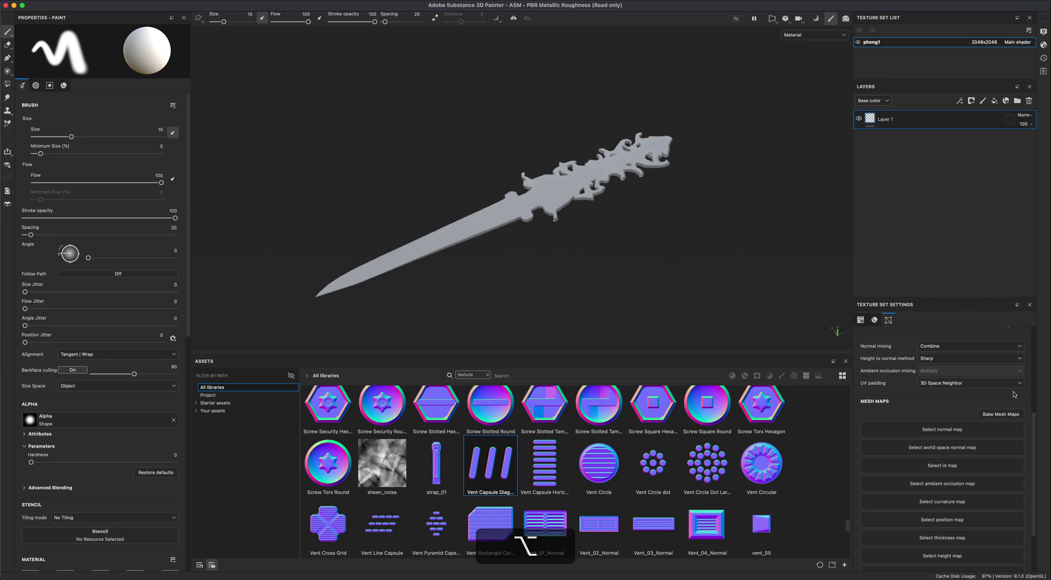
Step: Configure mesh map baking with a 2048 output size, the low poly mesh as high poly mesh, and Supersampling 4x antialiasing
{"action": "scroll", "coordinate": [1035, 434], "scroll_direction": "down", "scroll_amount": 2}
{"action": "scroll", "coordinate": [1029, 416], "scroll_direction": "down", "scroll_amount": 2}
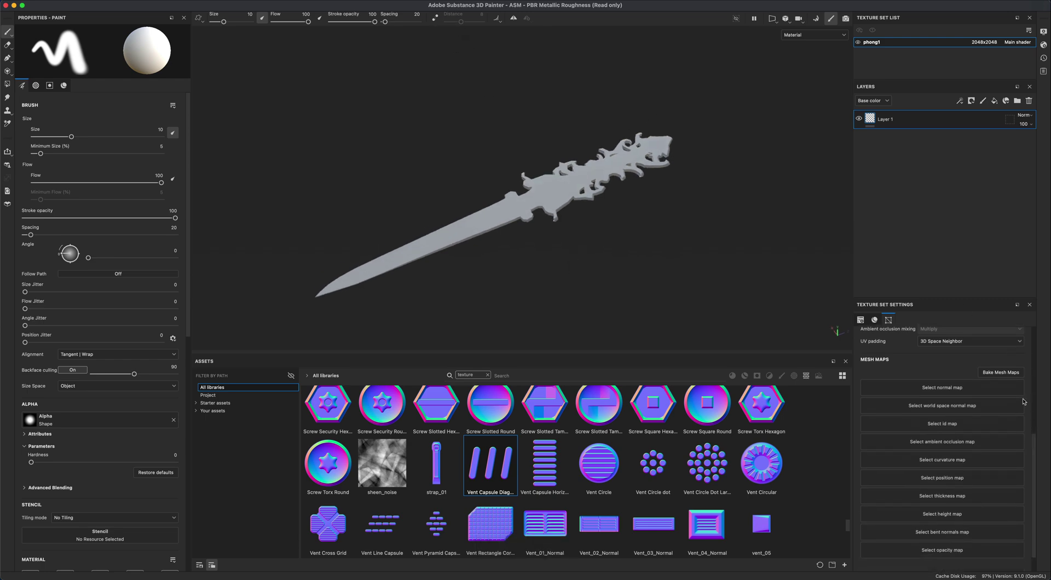
{"action": "left_click", "coordinate": [993, 373]}
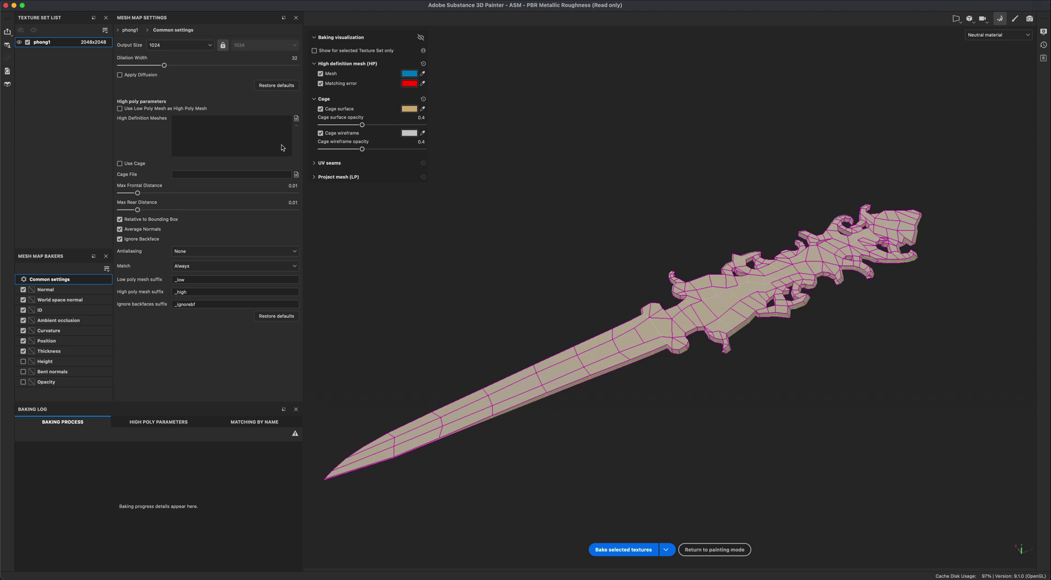
{"action": "left_click", "coordinate": [189, 46]}
{"action": "left_click", "coordinate": [157, 105]}
{"action": "left_click", "coordinate": [205, 253]}
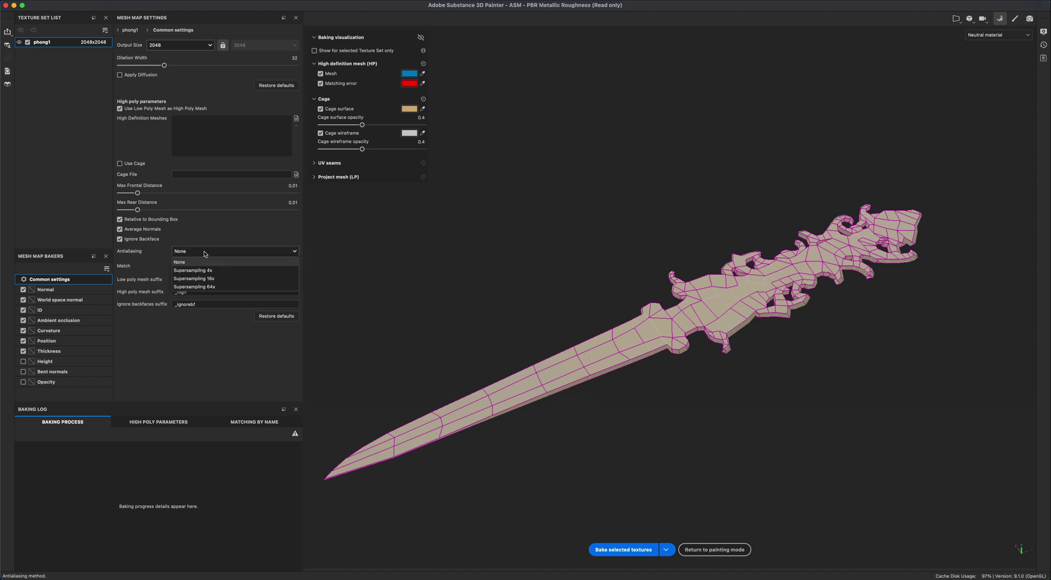
{"action": "left_click", "coordinate": [225, 273]}
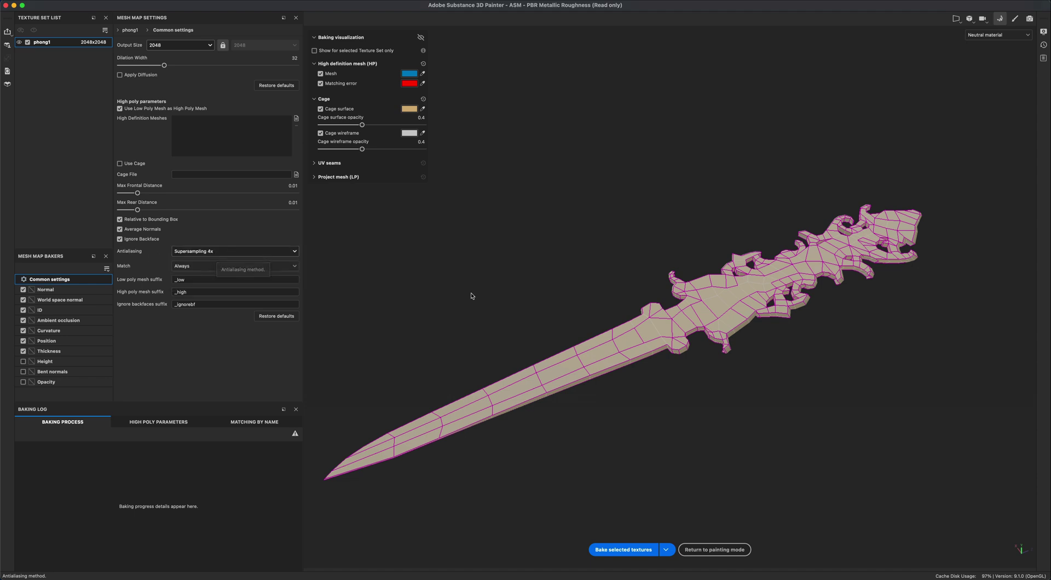
Step: Bake the selected mesh maps for the phong1 texture set and return to painting mode
{"action": "left_click", "coordinate": [623, 549]}
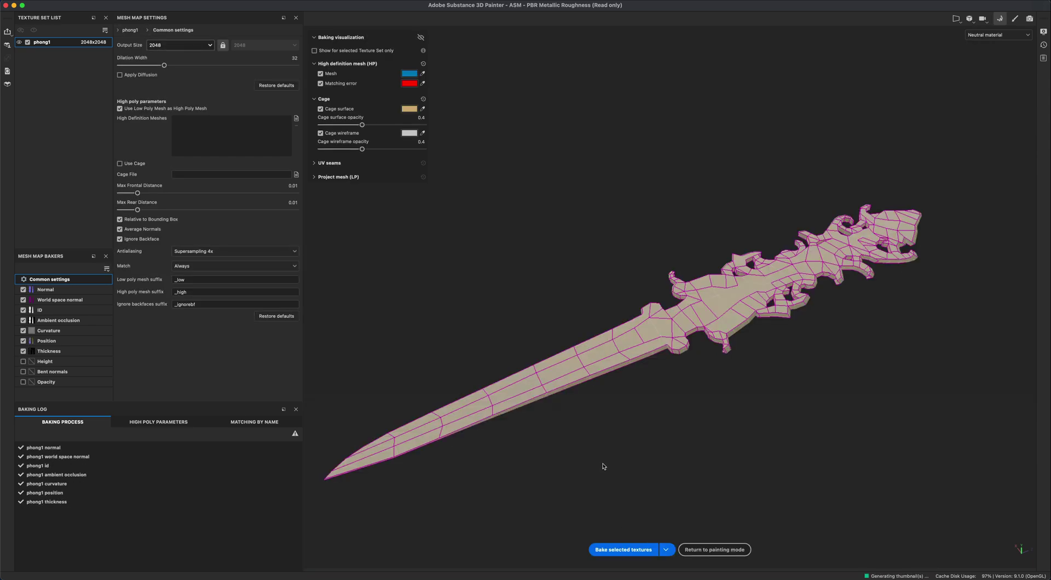
{"action": "left_click", "coordinate": [709, 550]}
{"action": "mouse_move", "coordinate": [525, 249]}
{"action": "left_mouse_down", "text": "alt"}
{"action": "mouse_move", "coordinate": [542, 274]}
{"action": "mouse_move", "coordinate": [512, 274]}
{"action": "mouse_move", "coordinate": [540, 277]}
{"action": "left_mouse_up", "text": "alt"}
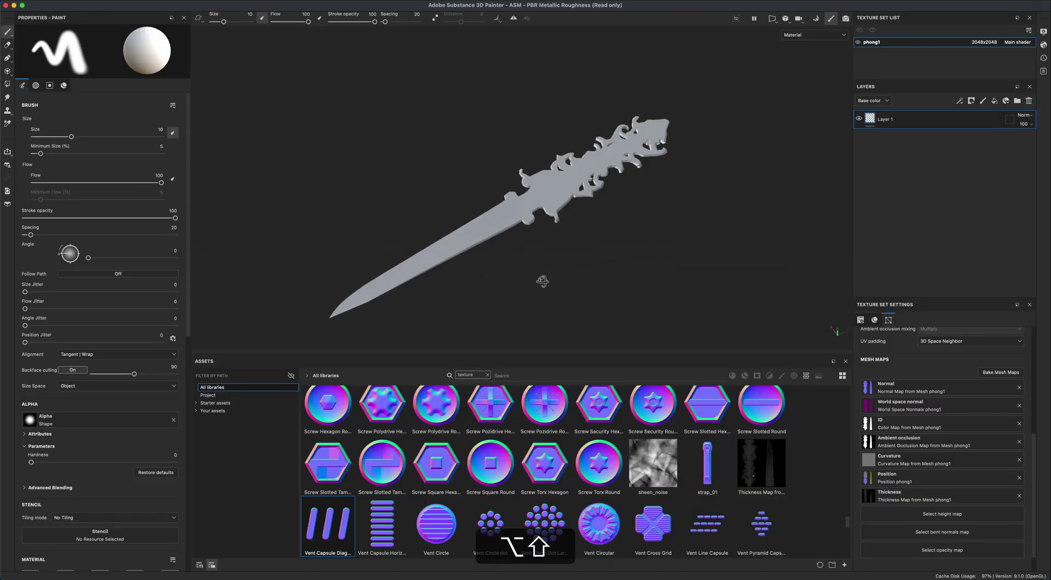
{"action": "left_click_drag", "start_coordinate": [672, 293], "coordinate": [566, 265], "text": "alt"}
{"action": "left_click_drag", "start_coordinate": [522, 192], "coordinate": [629, 237], "text": "alt"}
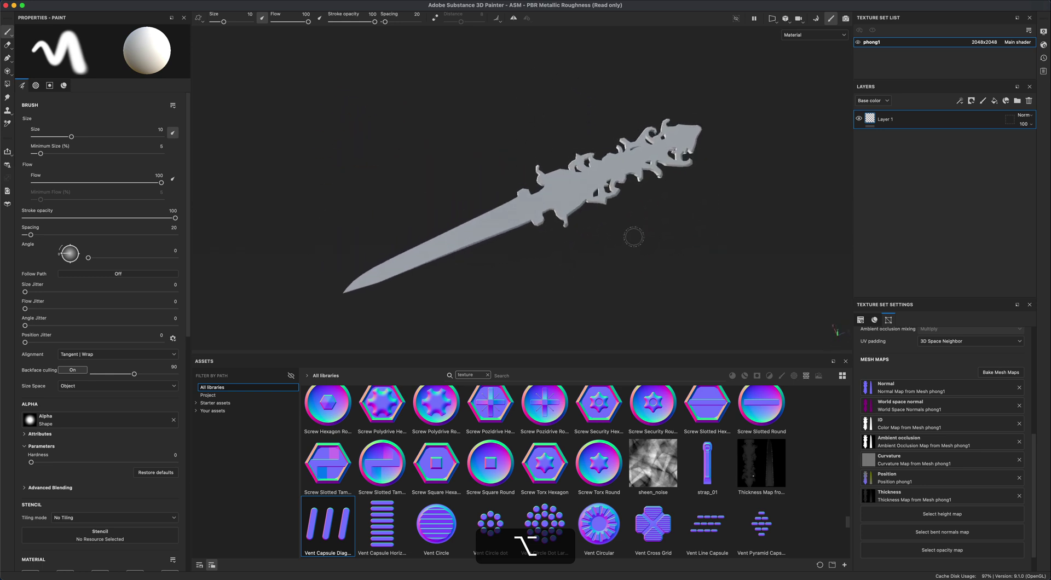
Step: Delete the default Layer 1 and add a fill layer in its place
{"action": "left_click", "coordinate": [1030, 102]}
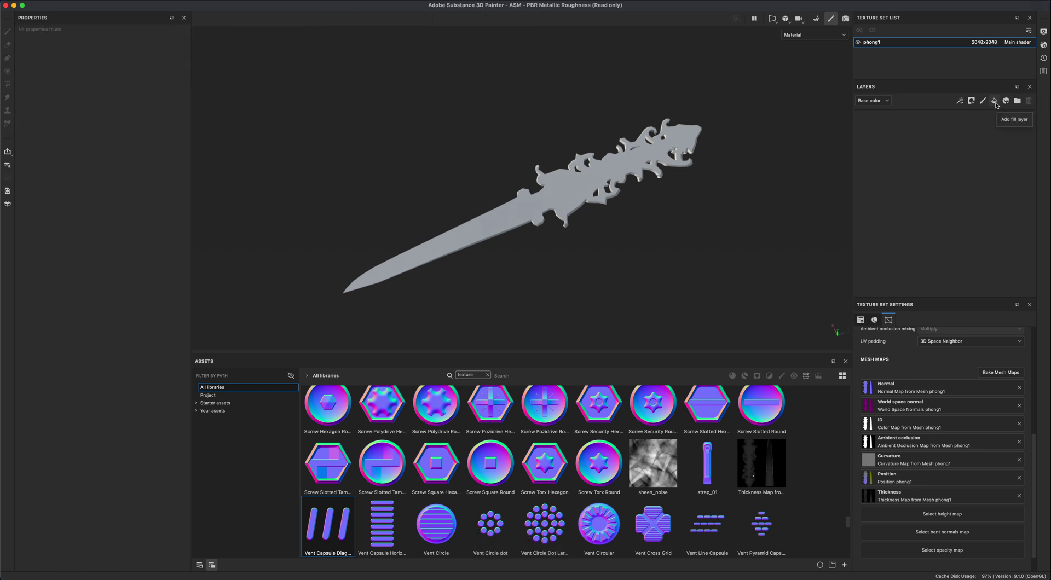
{"action": "left_click", "coordinate": [996, 102]}
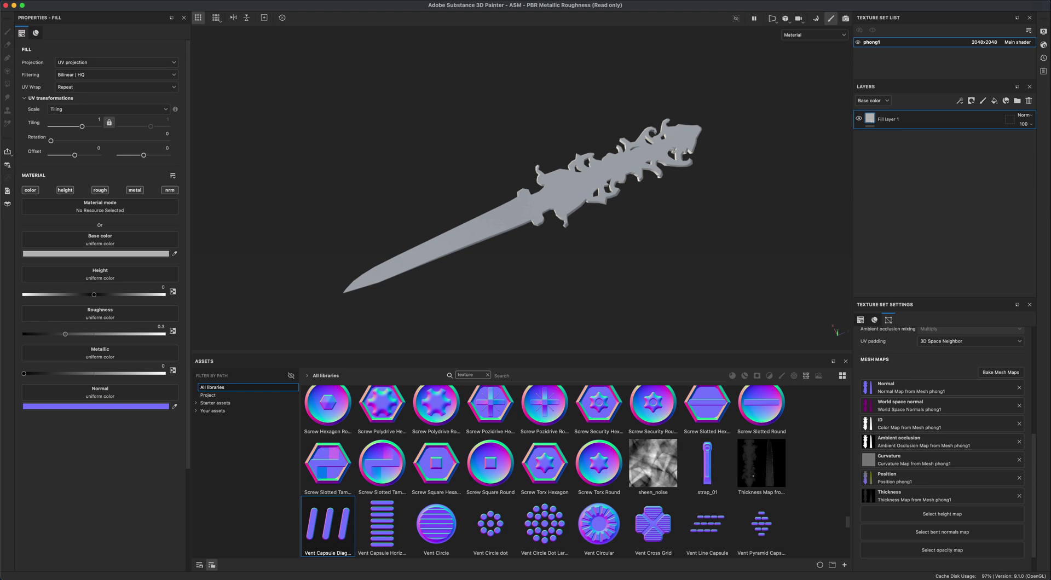
Step: Import SwordTexture2k.jpg into the current project as a texture resource
{"action": "left_click", "coordinate": [92, 1]}
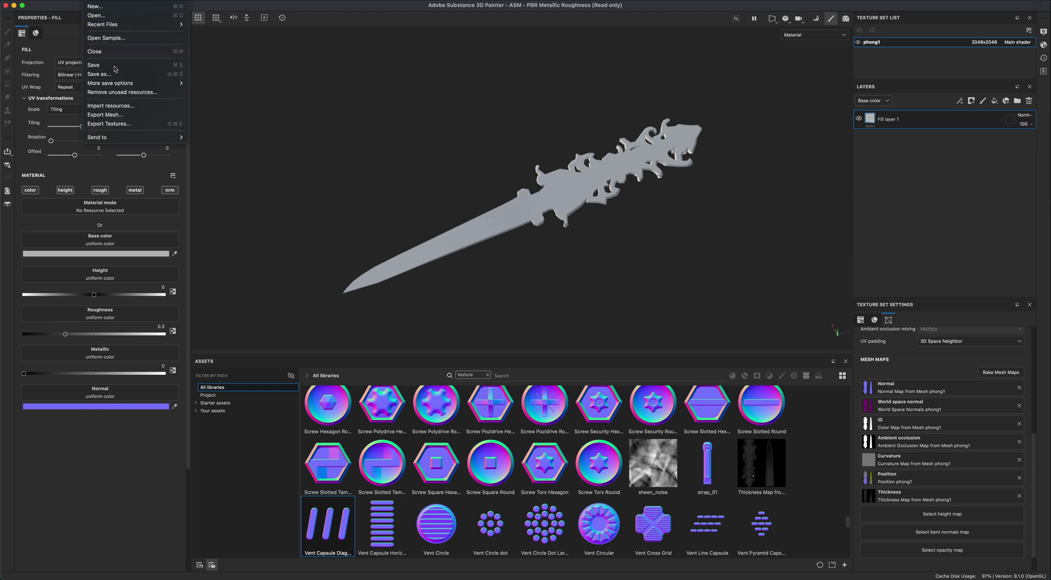
{"action": "left_click", "coordinate": [123, 106]}
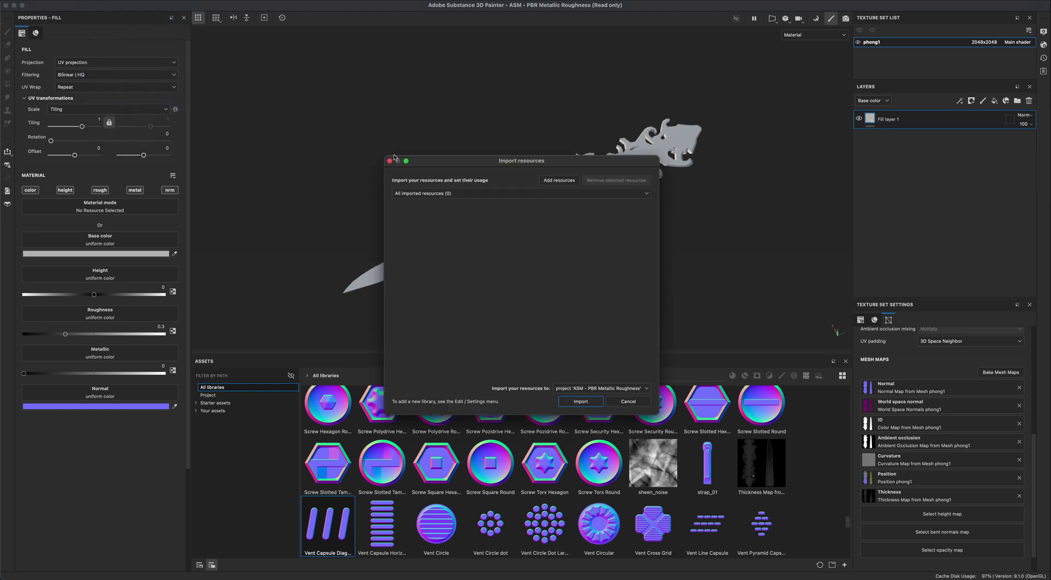
{"action": "left_click", "coordinate": [557, 181]}
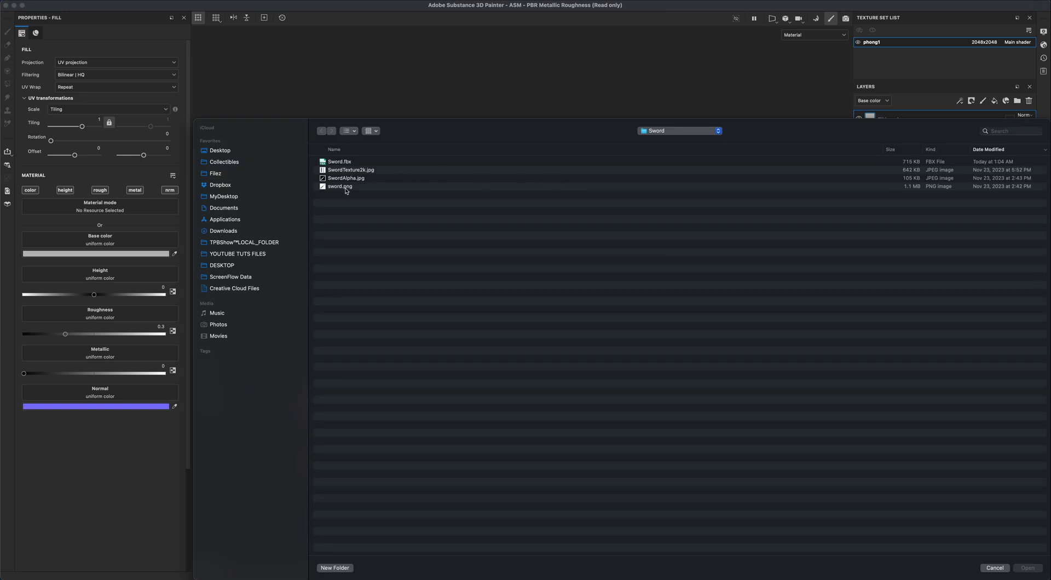
{"action": "left_click", "coordinate": [356, 171]}
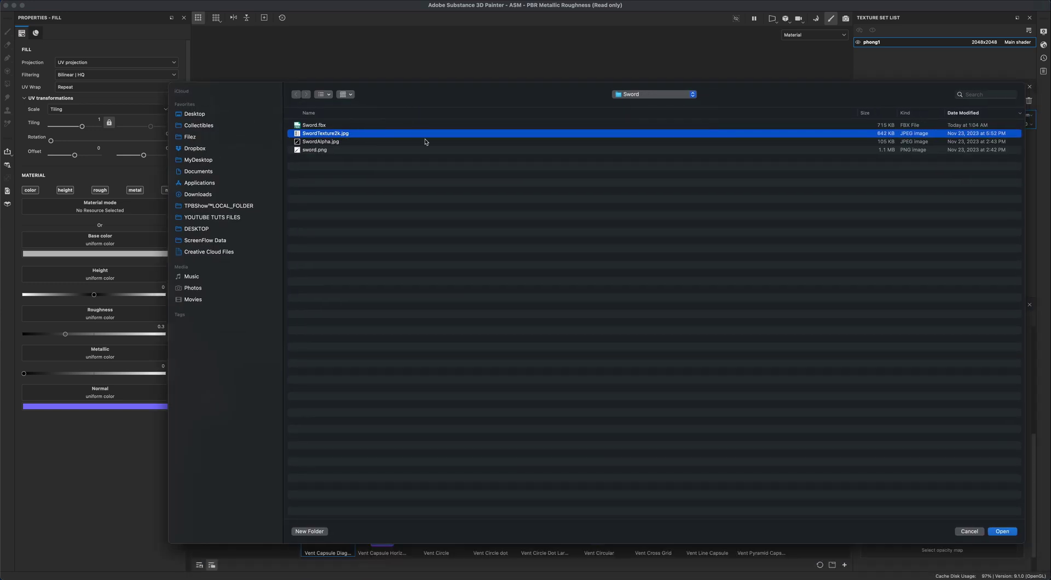
{"action": "left_click", "coordinate": [999, 533]}
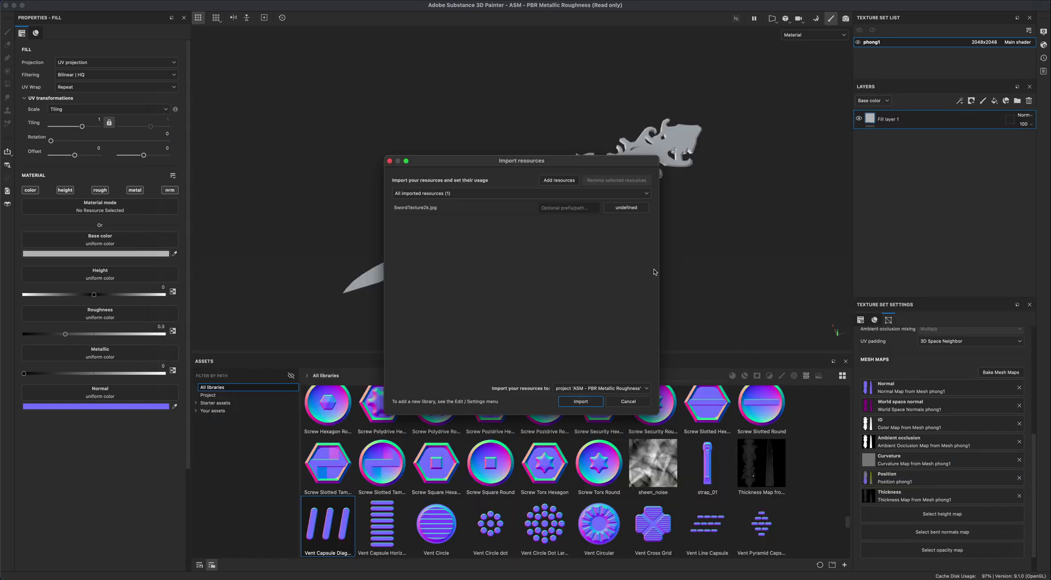
{"action": "left_click", "coordinate": [623, 209]}
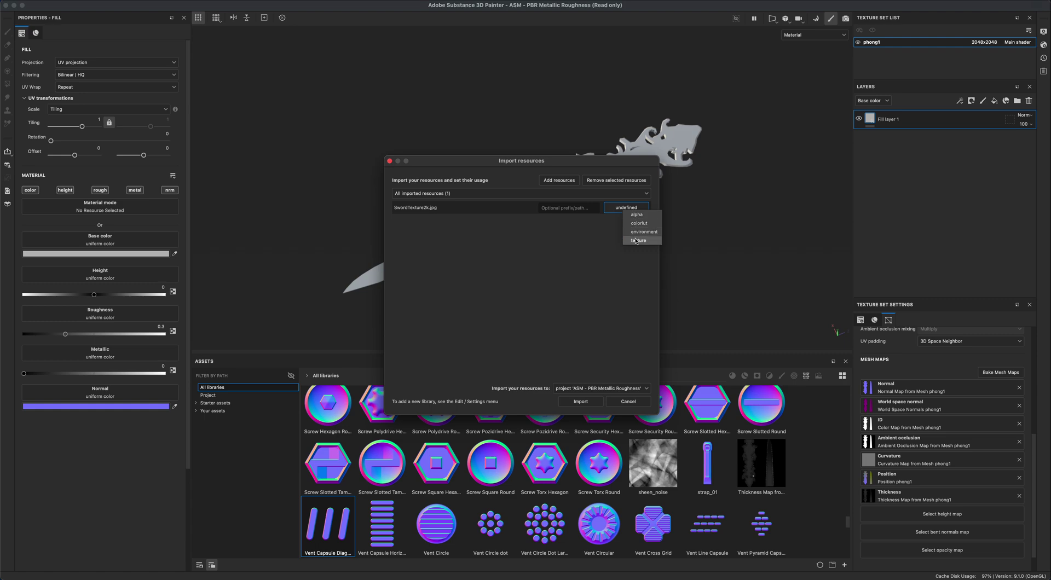
{"action": "left_click", "coordinate": [638, 241]}
{"action": "left_click", "coordinate": [587, 403]}
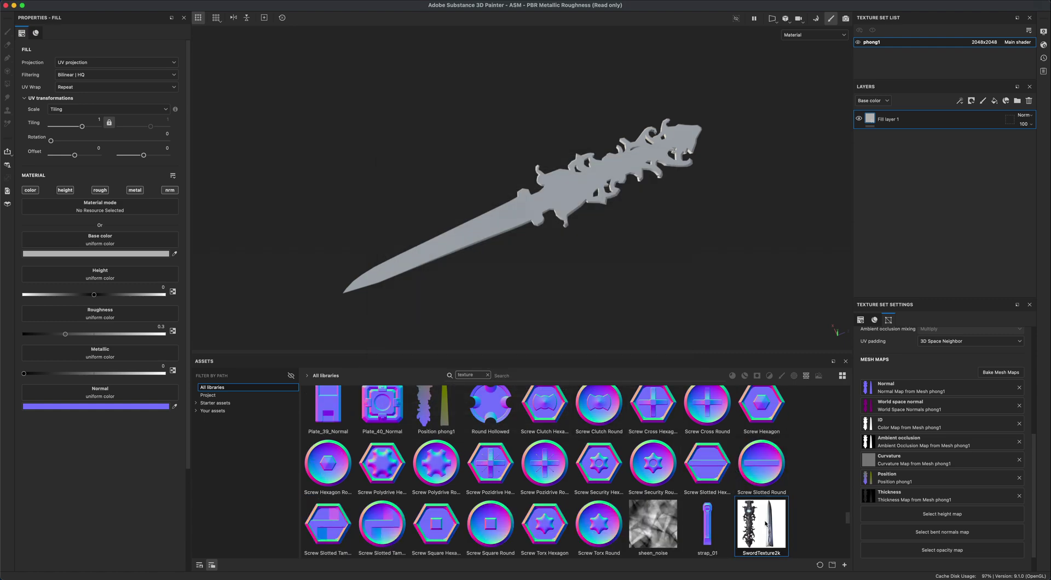
Step: Assign the SwordTexture2k texture to the base color of Fill layer 1
{"action": "left_click_drag", "start_coordinate": [760, 527], "coordinate": [109, 236]}
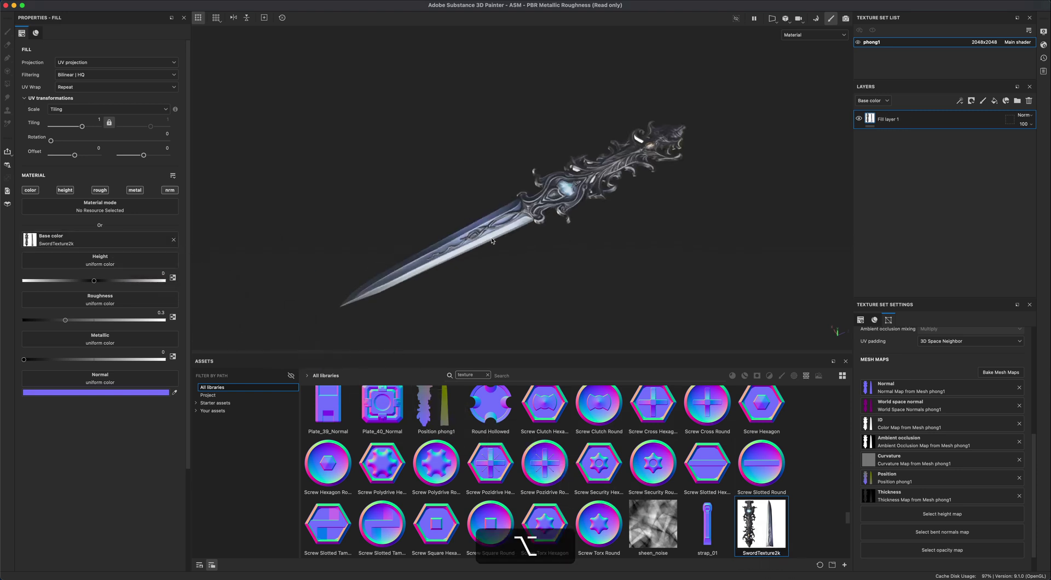
{"action": "left_click_drag", "start_coordinate": [509, 213], "coordinate": [542, 283], "text": "alt"}
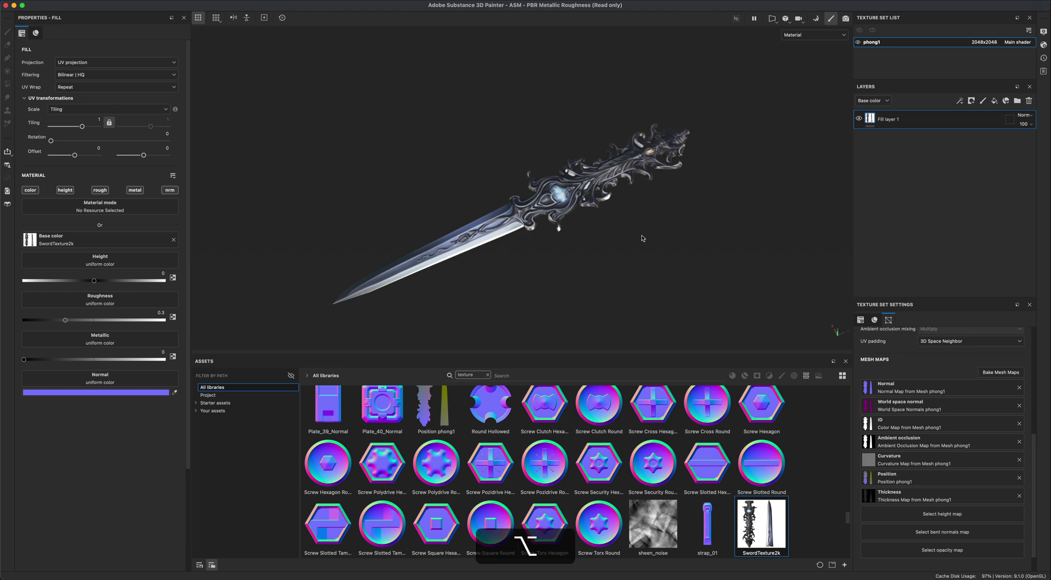
{"action": "mouse_move", "coordinate": [641, 237]}
{"action": "left_mouse_down", "text": "alt"}
{"action": "mouse_move", "coordinate": [645, 223]}
{"action": "mouse_move", "coordinate": [639, 237]}
{"action": "mouse_move", "coordinate": [657, 224]}
{"action": "left_mouse_up", "text": "alt"}
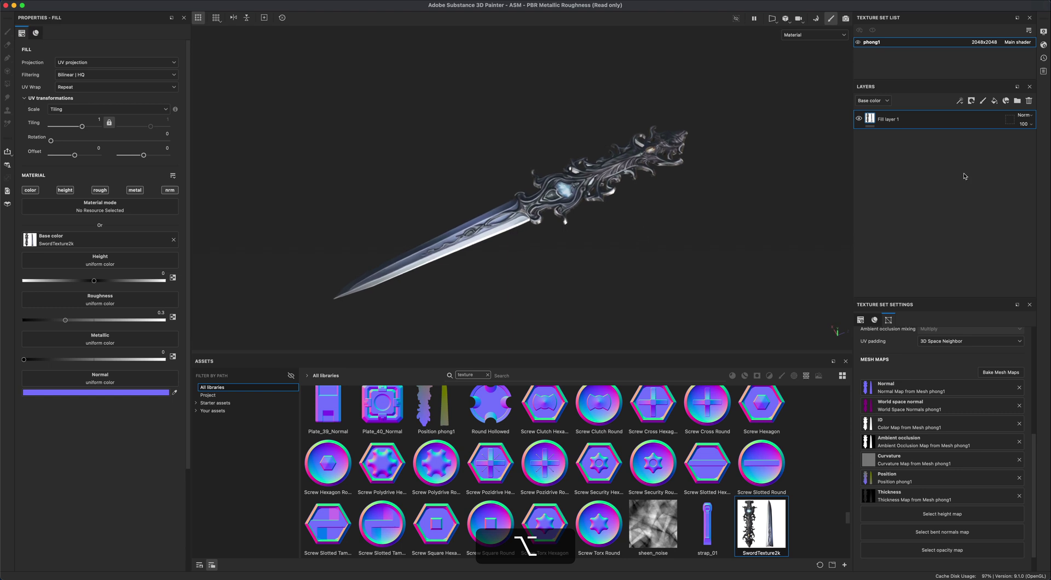
{"action": "left_click", "coordinate": [986, 116]}
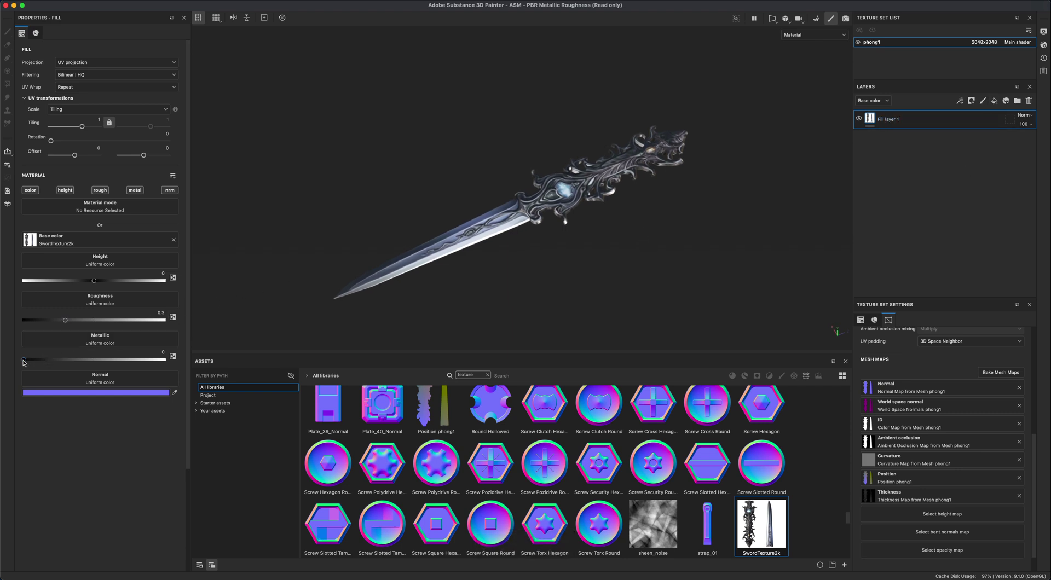
Step: Set Fill layer 1's metallic value to 1 and its roughness to about 0.12
{"action": "left_click_drag", "start_coordinate": [46, 364], "coordinate": [195, 362]}
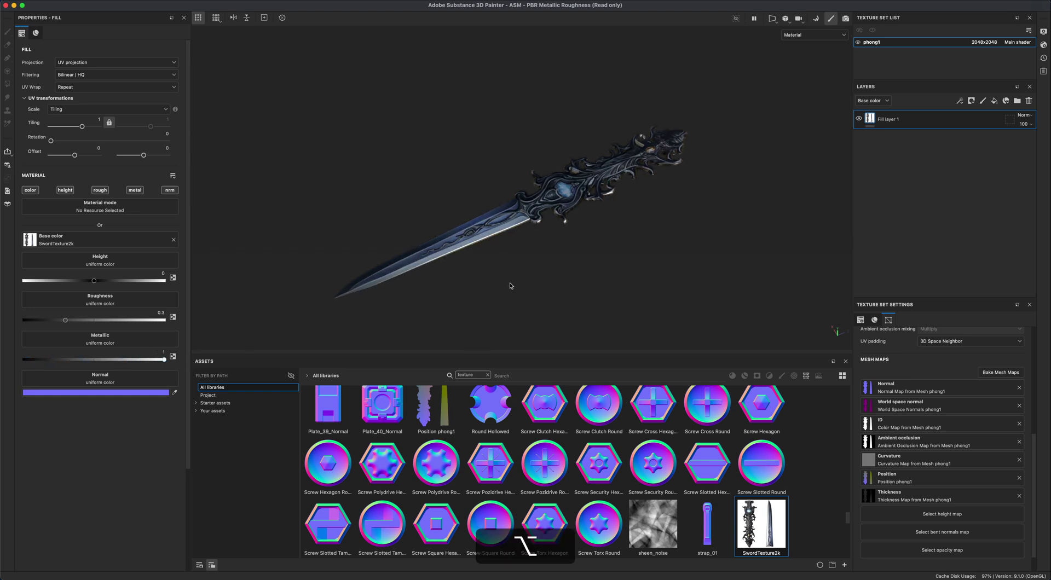
{"action": "left_click_drag", "start_coordinate": [508, 290], "coordinate": [499, 267], "text": "alt"}
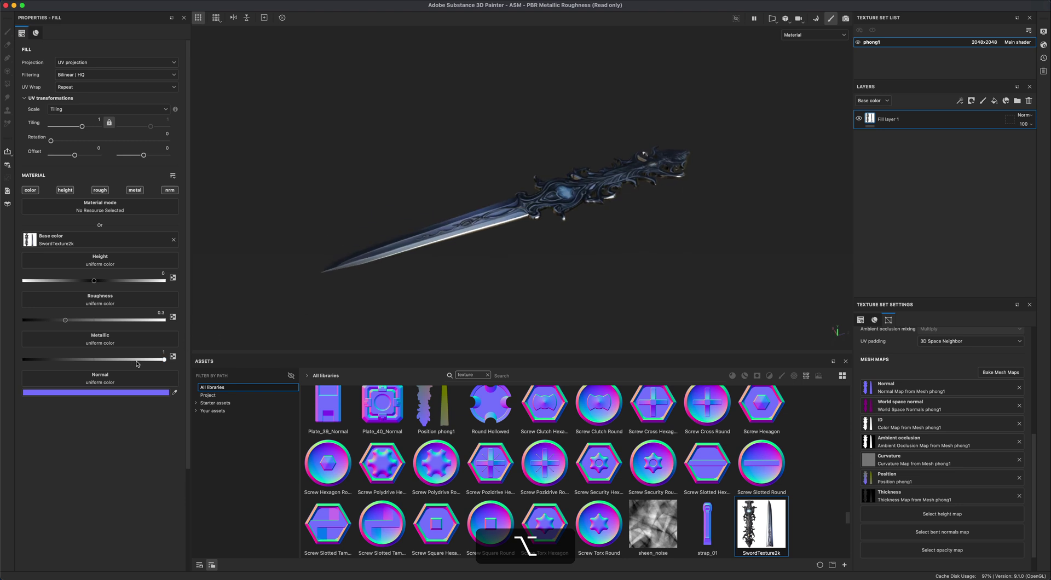
{"action": "left_click", "coordinate": [66, 321]}
{"action": "key", "text": "alt"}
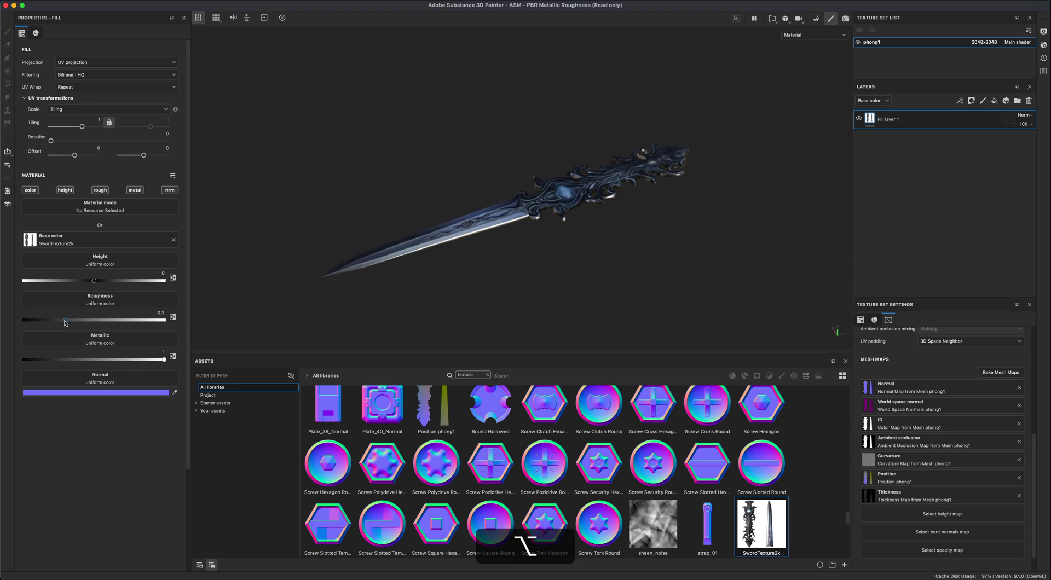
{"action": "left_click_drag", "start_coordinate": [65, 321], "coordinate": [37, 326]}
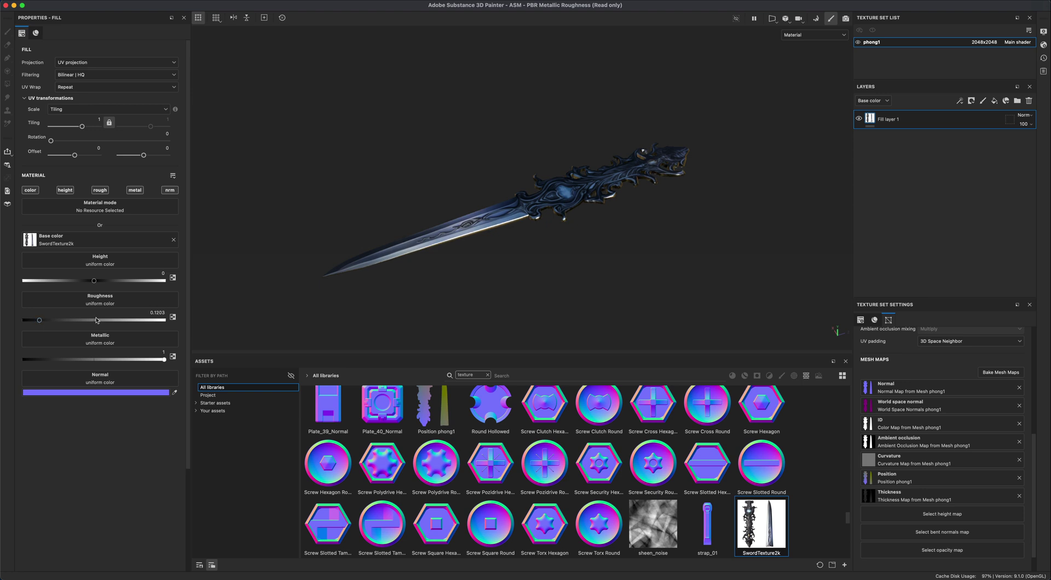
Step: Rotate the environment lighting and check how the metallic sword reflects it from different angles
{"action": "mouse_move", "coordinate": [416, 309]}
{"action": "right_mouse_down", "text": "alt+shift"}
{"action": "mouse_move", "coordinate": [490, 299]}
{"action": "mouse_move", "coordinate": [464, 296]}
{"action": "mouse_move", "coordinate": [478, 297]}
{"action": "right_mouse_up", "text": "alt+shift"}
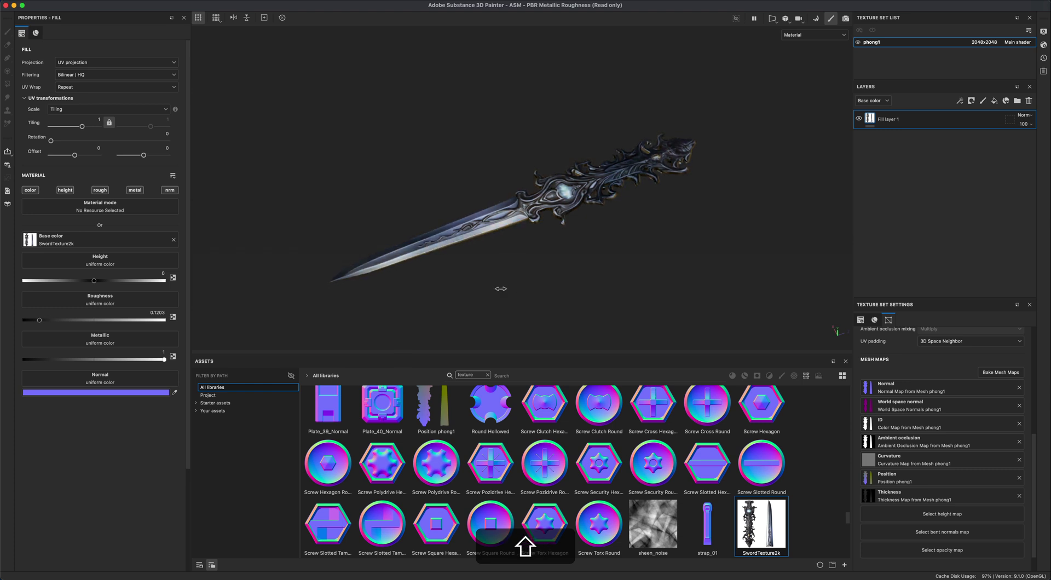
{"action": "mouse_move", "coordinate": [490, 299]}
{"action": "left_mouse_down", "text": "alt+shift"}
{"action": "mouse_move", "coordinate": [559, 248]}
{"action": "mouse_move", "coordinate": [518, 298]}
{"action": "left_mouse_up", "text": "alt+shift"}
{"action": "middle_click_drag", "start_coordinate": [518, 298], "coordinate": [541, 278], "text": "alt"}
{"action": "left_click_drag", "start_coordinate": [542, 279], "coordinate": [519, 247], "text": "alt"}
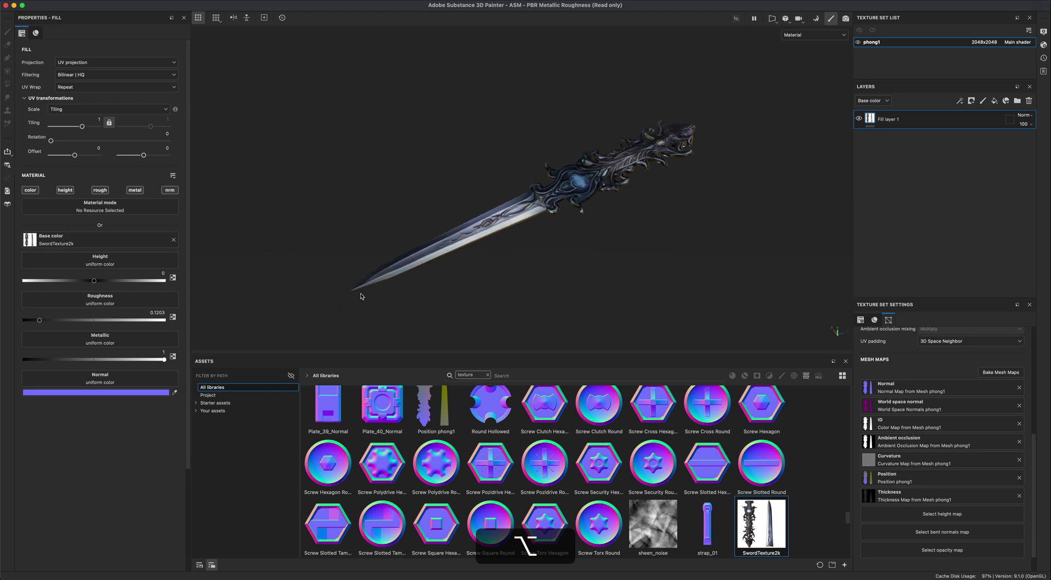
{"action": "middle_click_drag", "start_coordinate": [580, 281], "coordinate": [587, 285], "text": "alt"}
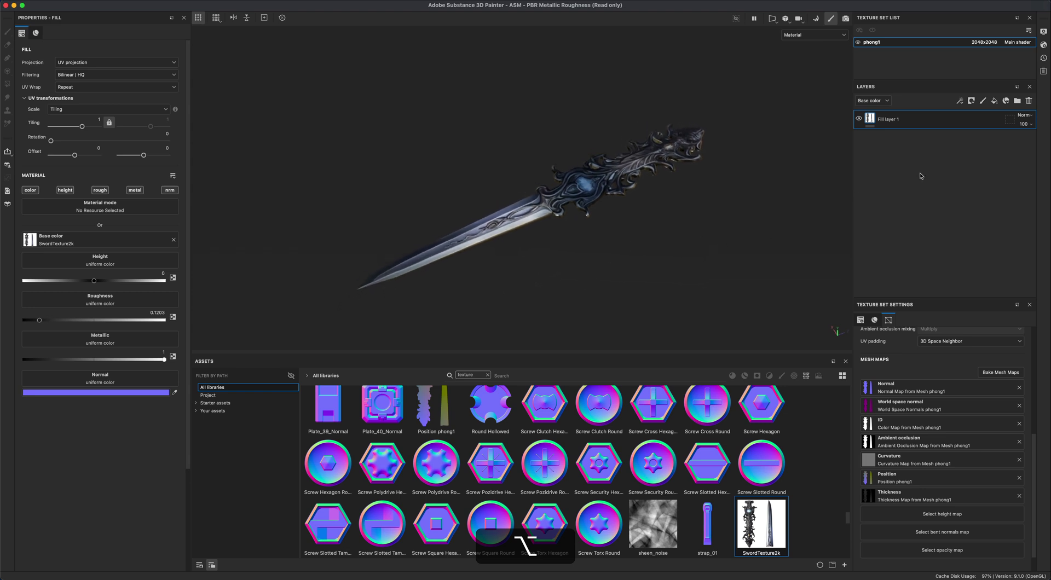
Step: Try the Glazed Patio environment map in the display settings and switch back to Panorama
{"action": "left_click", "coordinate": [1045, 32]}
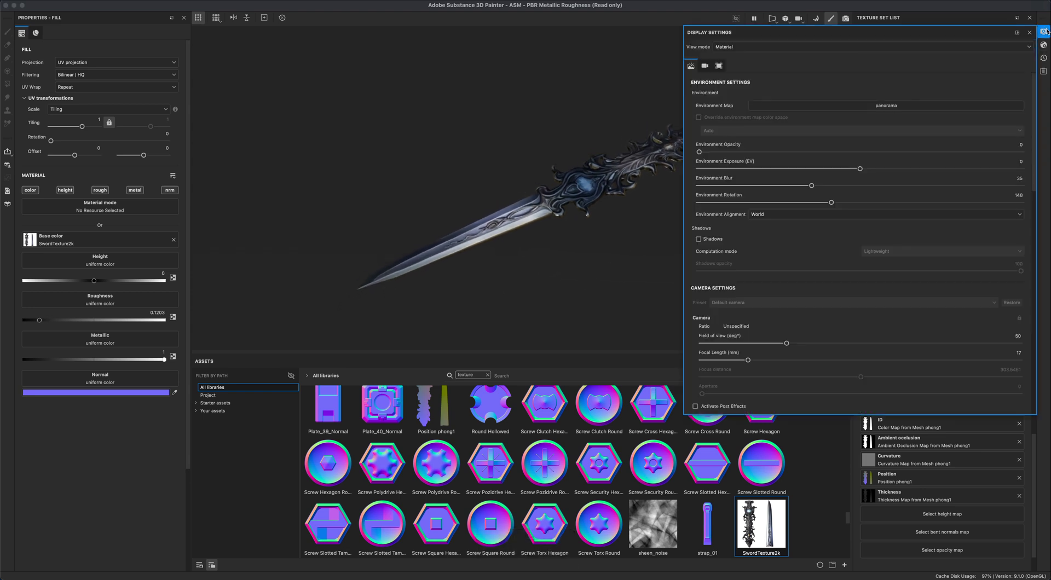
{"action": "left_click", "coordinate": [887, 104]}
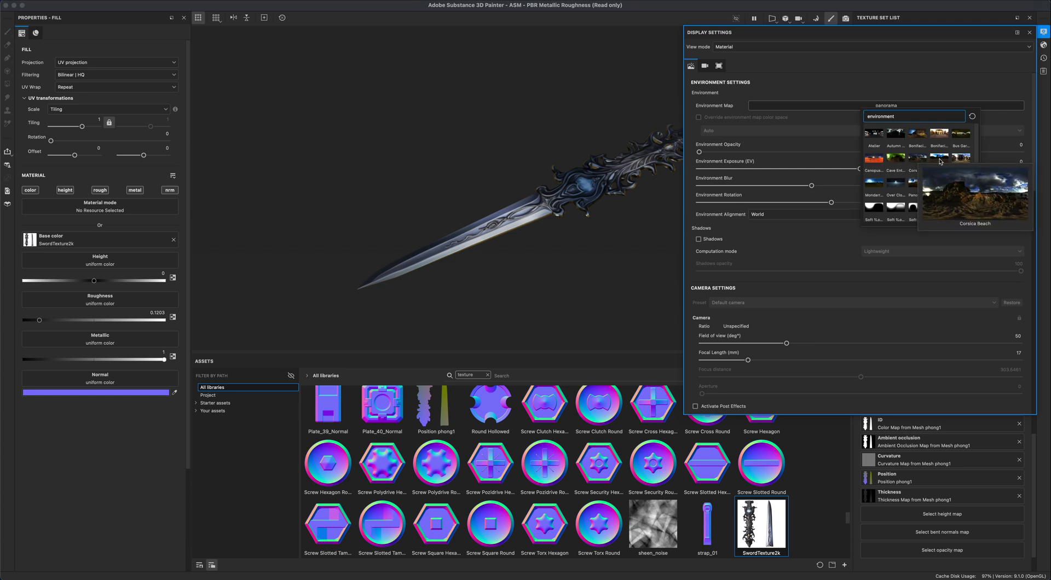
{"action": "left_click", "coordinate": [964, 161]}
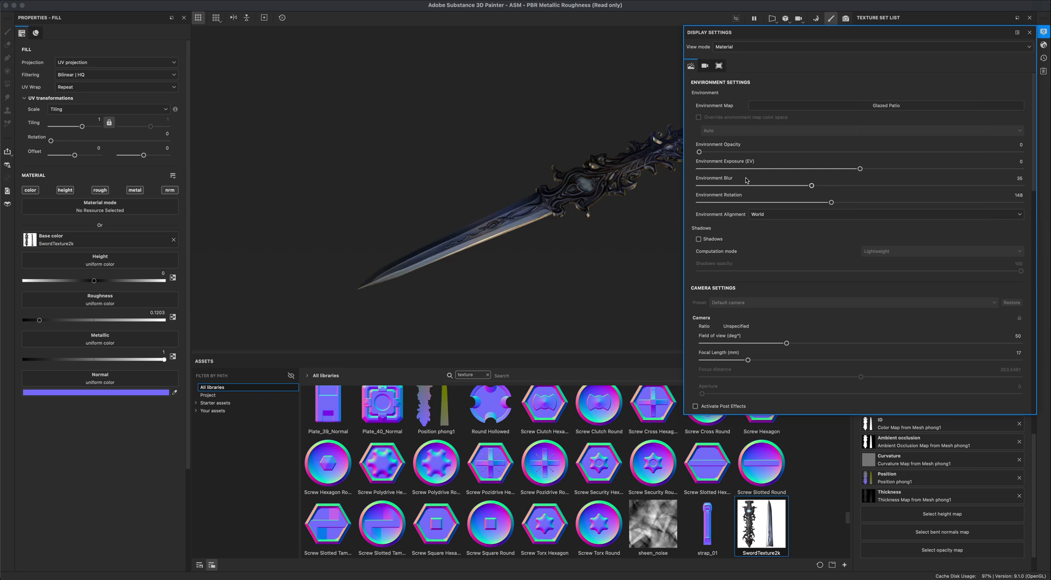
{"action": "left_click", "coordinate": [925, 106]}
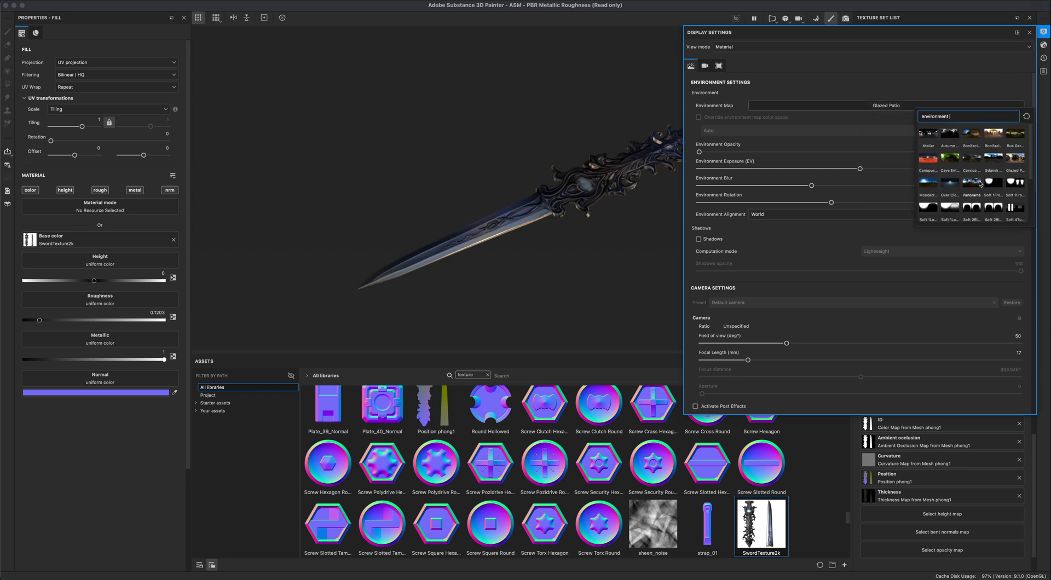
{"action": "left_click", "coordinate": [973, 183]}
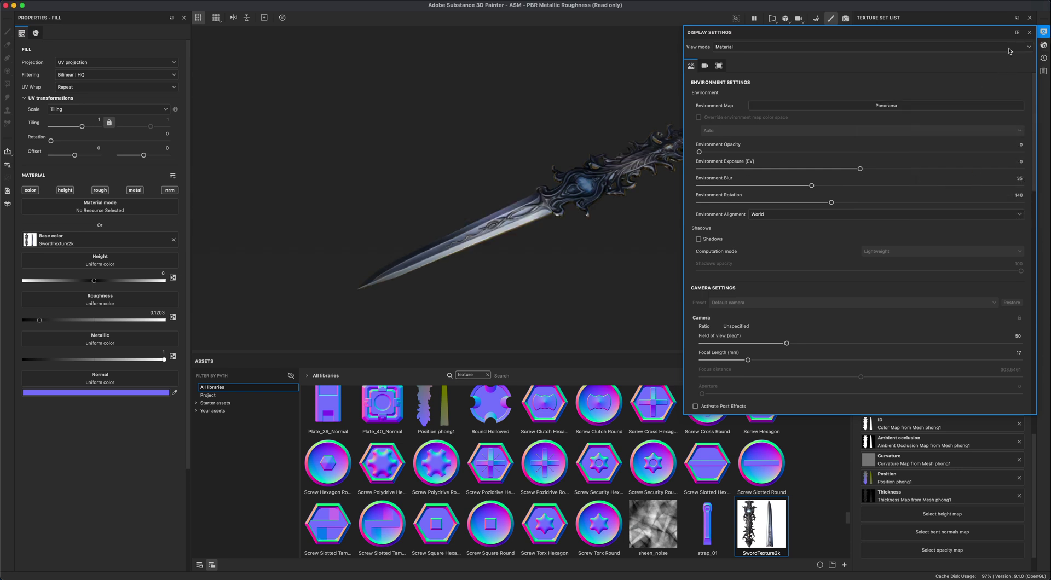
{"action": "left_click", "coordinate": [1029, 33]}
Step: Turn the environment lighting around the sword and compare the reflections on its blade and handle
{"action": "left_click_drag", "start_coordinate": [471, 298], "coordinate": [501, 304], "text": "alt"}
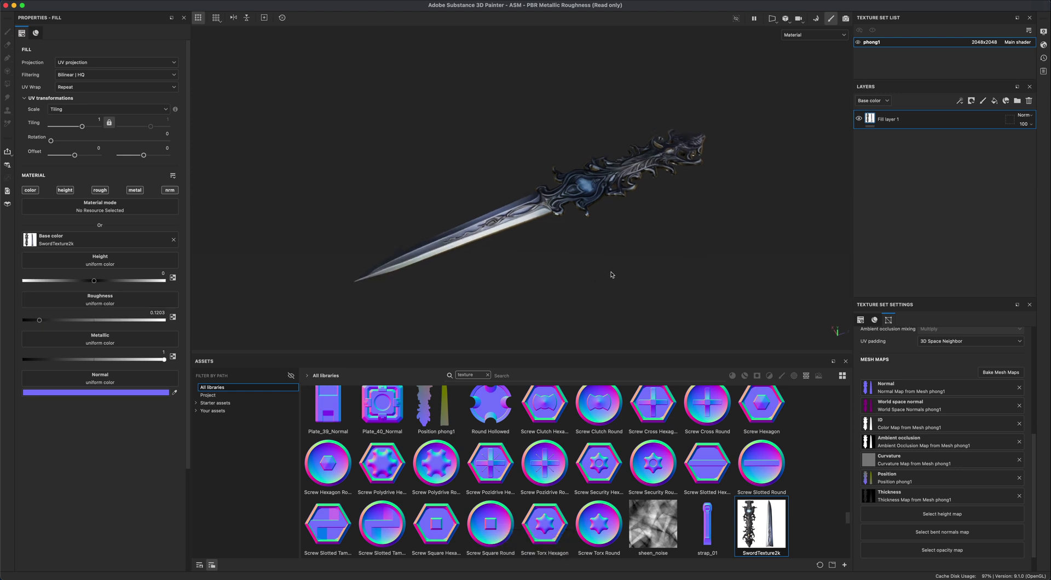
{"action": "right_click_drag", "start_coordinate": [607, 273], "coordinate": [564, 276], "text": "shift"}
{"action": "mouse_move", "coordinate": [564, 277]}
{"action": "left_mouse_down", "text": "alt+shift"}
{"action": "mouse_move", "coordinate": [557, 314]}
{"action": "mouse_move", "coordinate": [609, 294]}
{"action": "mouse_move", "coordinate": [588, 266]}
{"action": "mouse_move", "coordinate": [585, 238]}
{"action": "mouse_move", "coordinate": [575, 272]}
{"action": "mouse_move", "coordinate": [593, 265]}
{"action": "mouse_move", "coordinate": [570, 262]}
{"action": "left_mouse_up", "text": "alt+shift"}
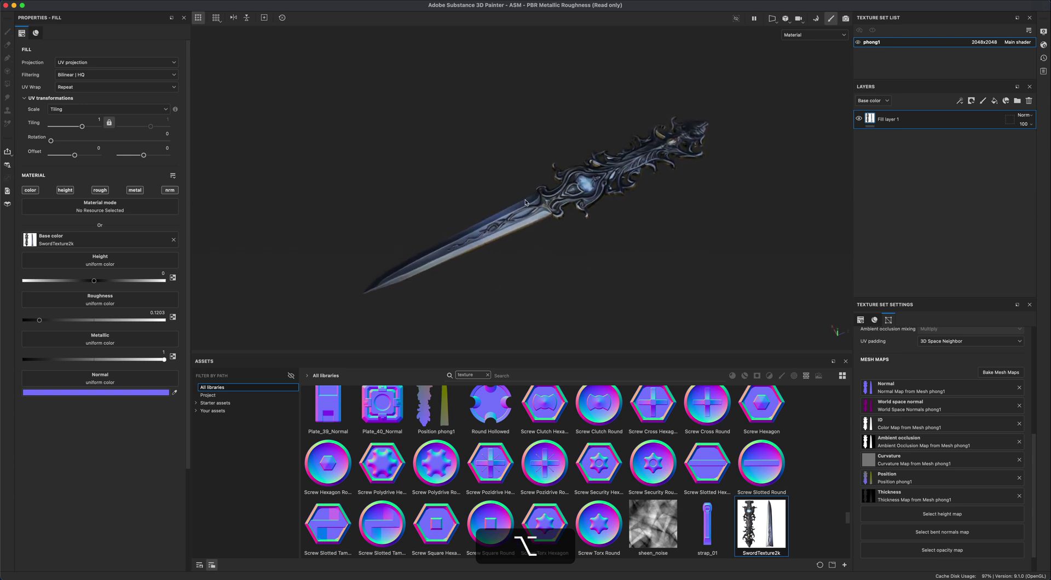
{"action": "left_click_drag", "start_coordinate": [508, 234], "coordinate": [537, 265], "text": "alt"}
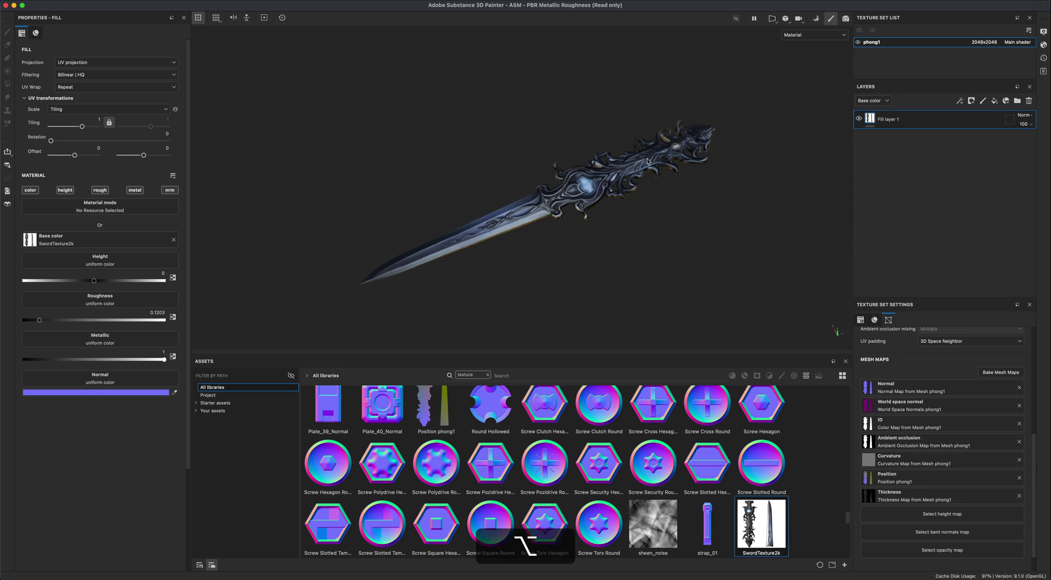
{"action": "left_click_drag", "start_coordinate": [621, 236], "coordinate": [631, 236], "text": "alt"}
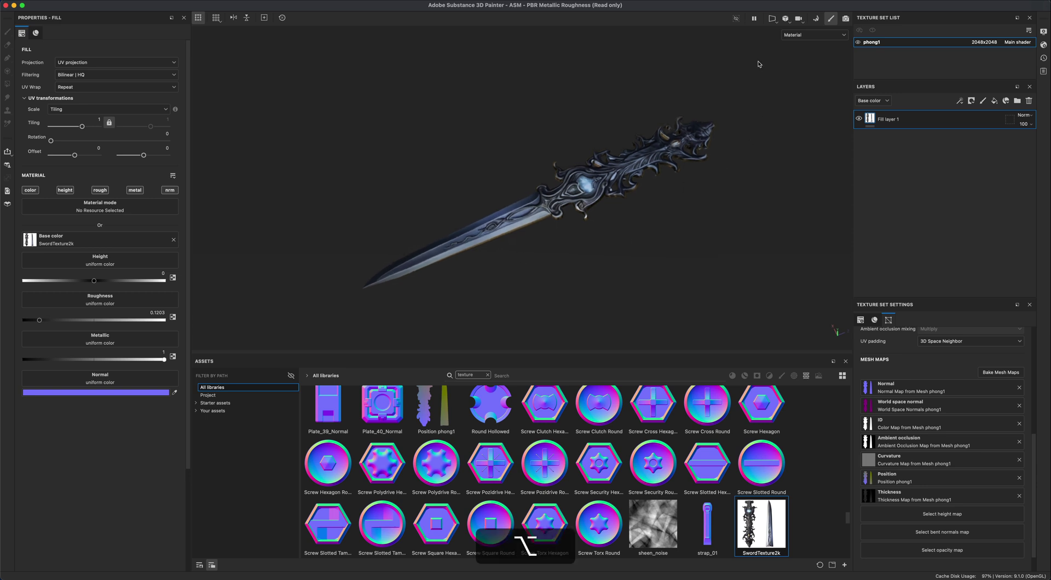
Step: Inspect the blade and handle texture layout in the 2D view and return to the 3D view
{"action": "left_click", "coordinate": [772, 18]}
{"action": "left_click", "coordinate": [788, 50]}
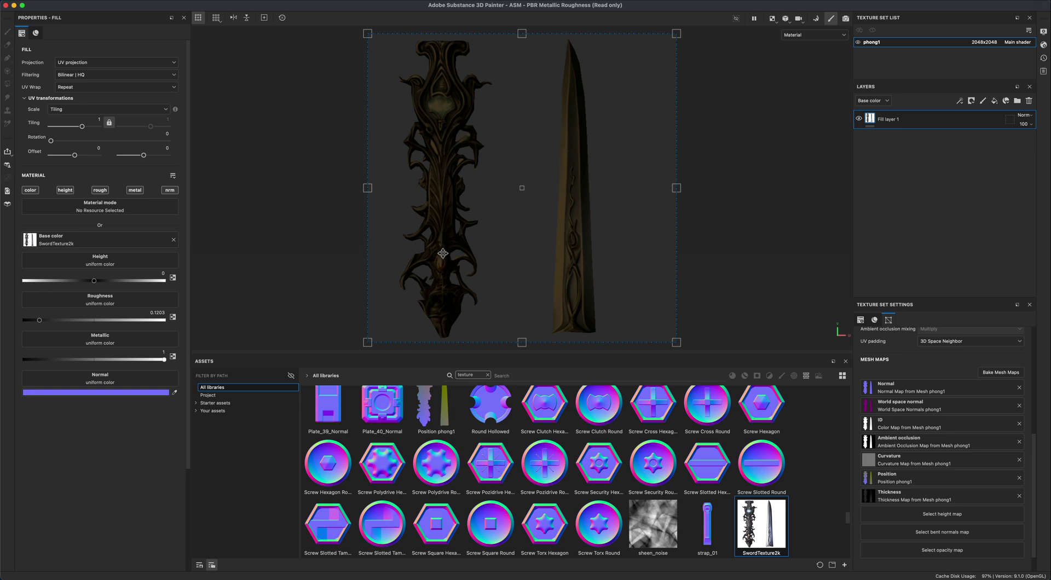
{"action": "left_click", "coordinate": [772, 23]}
{"action": "left_click", "coordinate": [791, 39]}
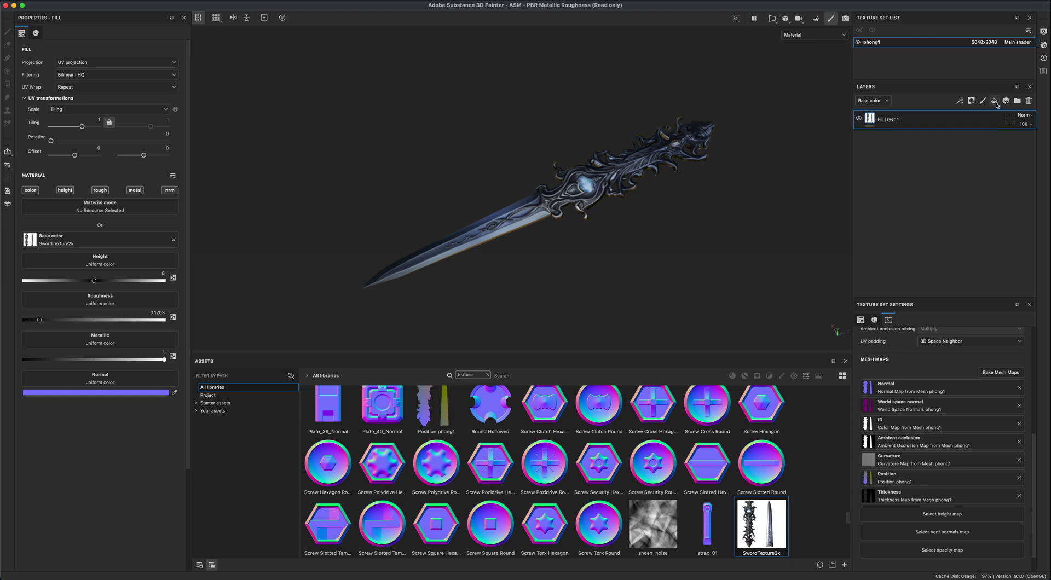
Step: Add a second fill layer with only the roughness channel enabled and set its roughness to about 0.75
{"action": "left_click", "coordinate": [994, 101]}
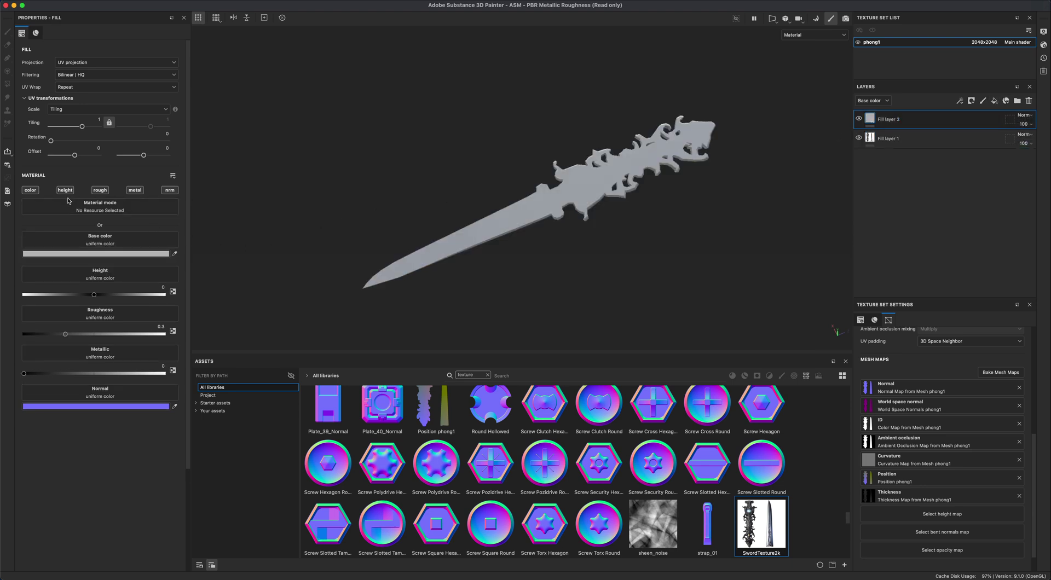
{"action": "key", "text": "alt"}
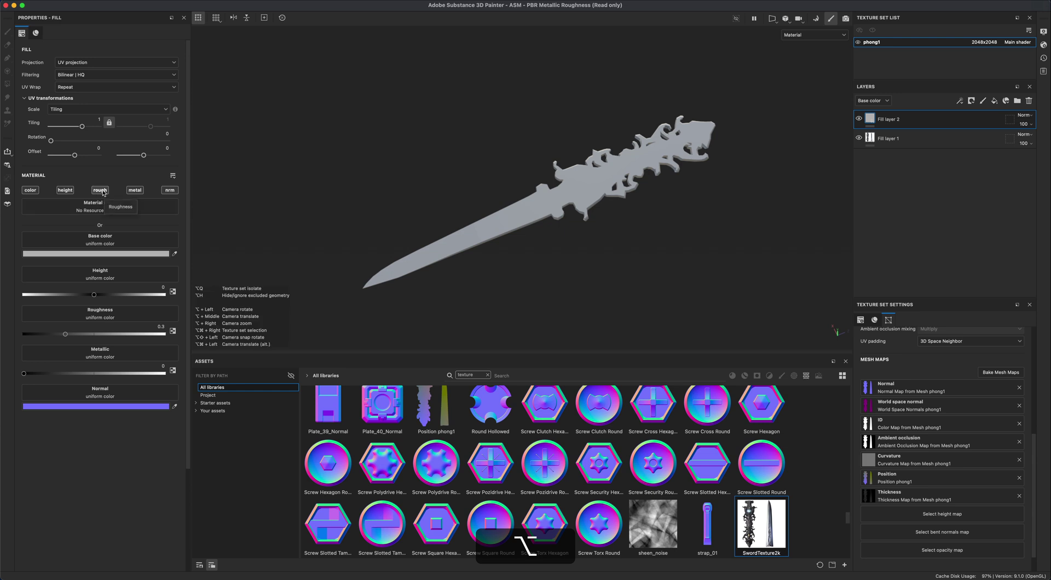
{"action": "left_click", "coordinate": [100, 190], "text": "alt"}
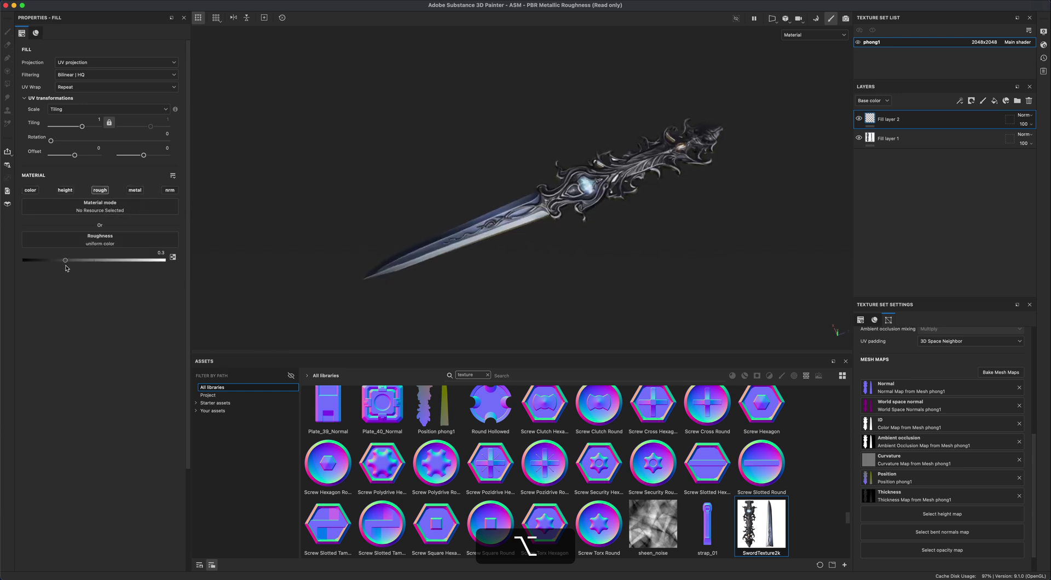
{"action": "left_click_drag", "start_coordinate": [65, 261], "coordinate": [130, 262]}
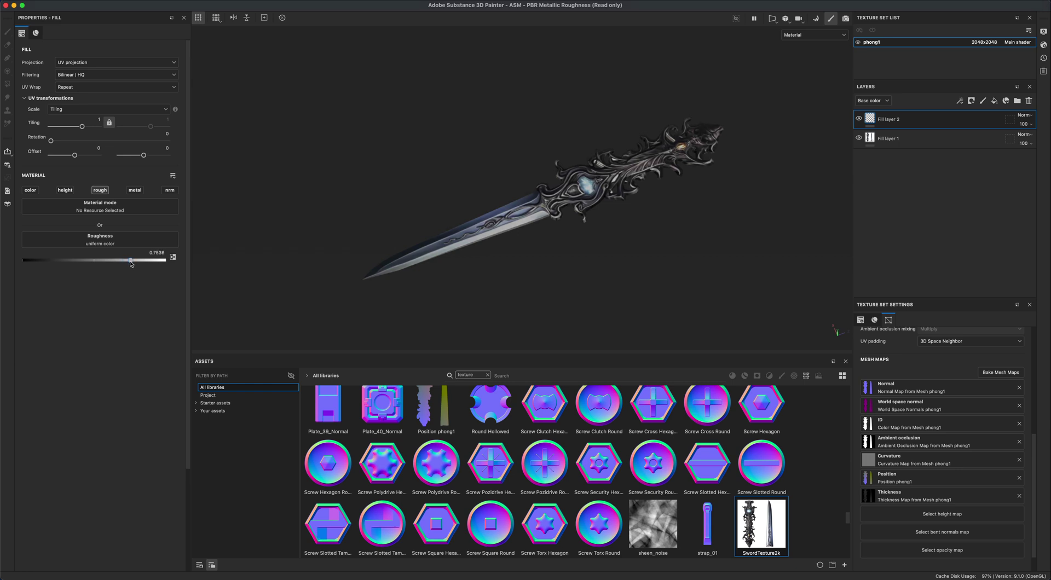
{"action": "left_click_drag", "start_coordinate": [502, 273], "coordinate": [483, 272], "text": "alt"}
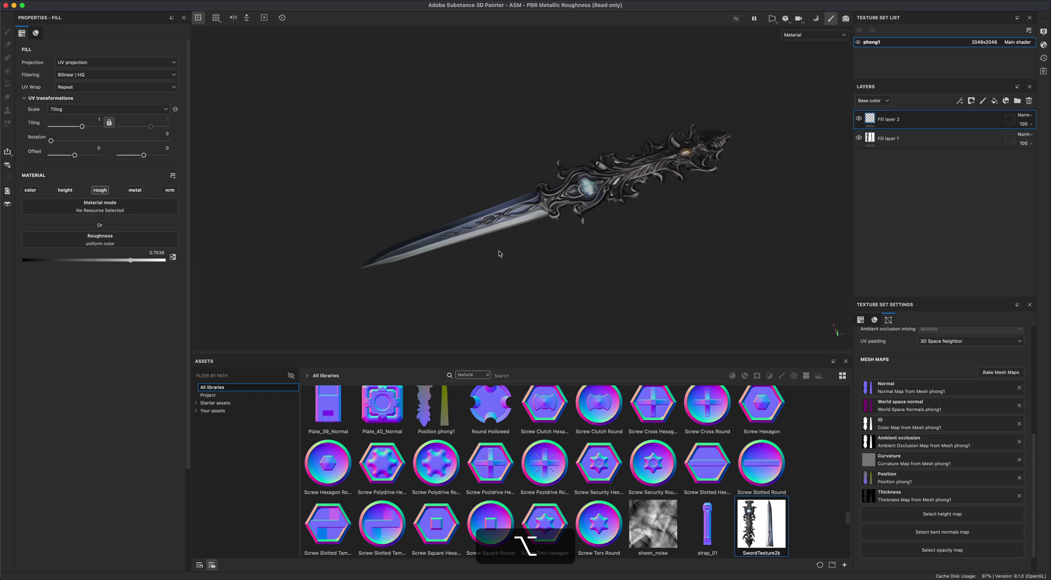
Step: Rename the roughness-only fill layer as handle
{"action": "double_click", "coordinate": [888, 121]}
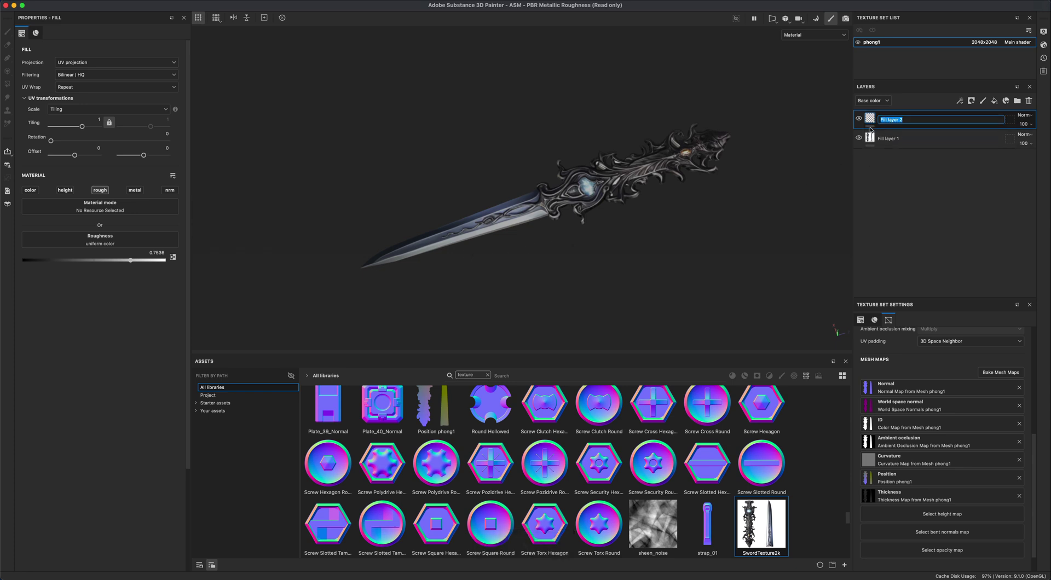
{"action": "type", "text": "hand;l"}
{"action": "key", "text": "BackSpace"}
{"action": "key", "text": "BackSpace"}
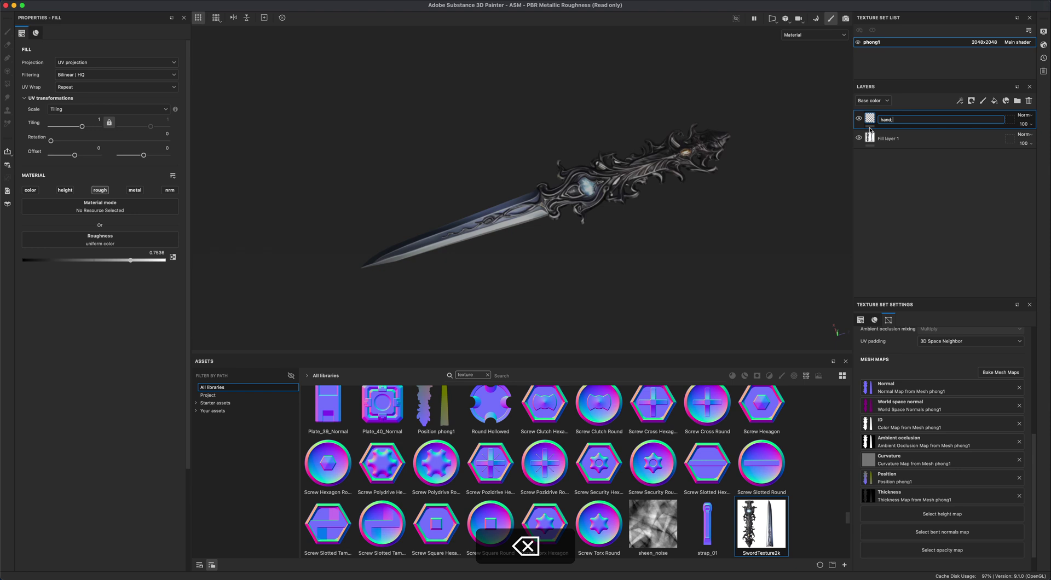
{"action": "type", "text": "le"}
{"action": "key", "text": "Return"}
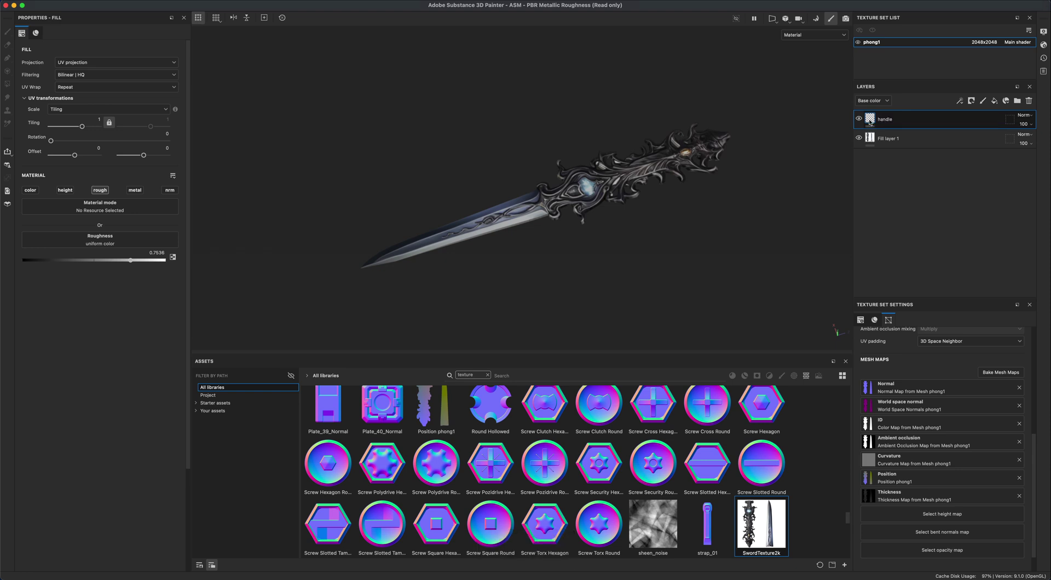
Step: Add a black mask to the handle layer and reveal only the handle's UV island with a UV chunk fill
{"action": "right_click", "coordinate": [872, 120]}
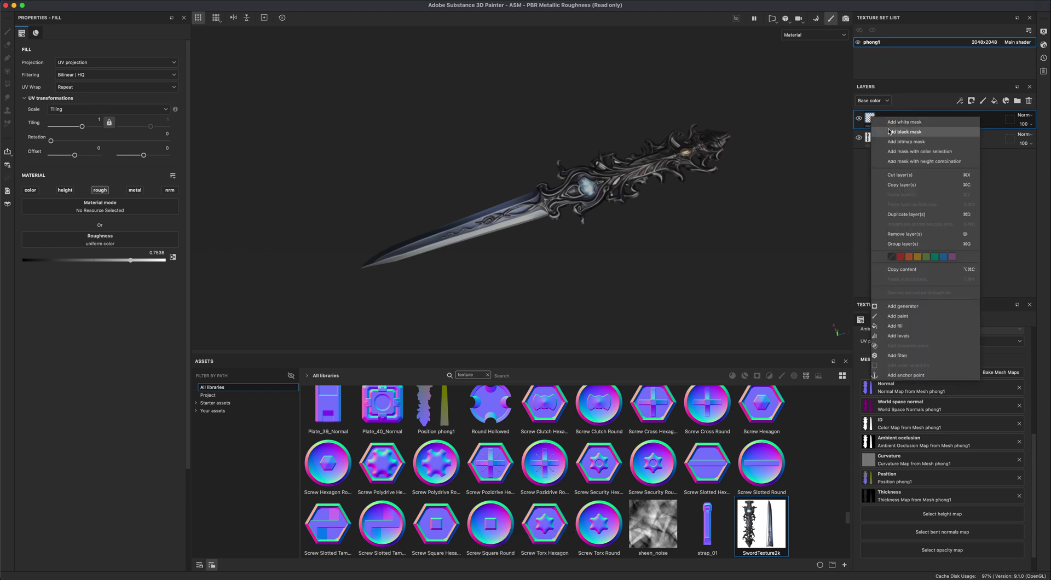
{"action": "left_click", "coordinate": [890, 133]}
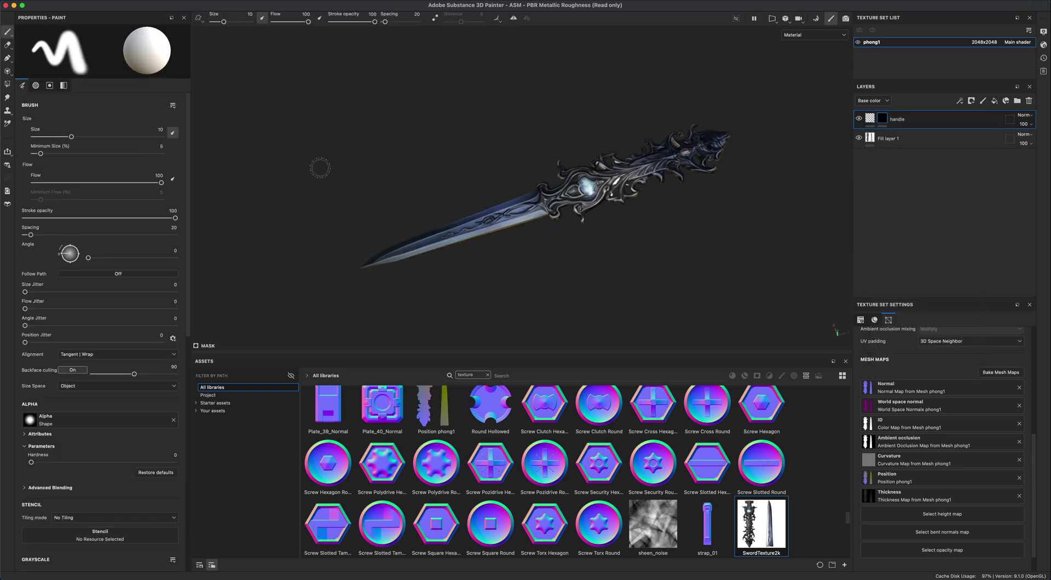
{"action": "left_click", "coordinate": [8, 85]}
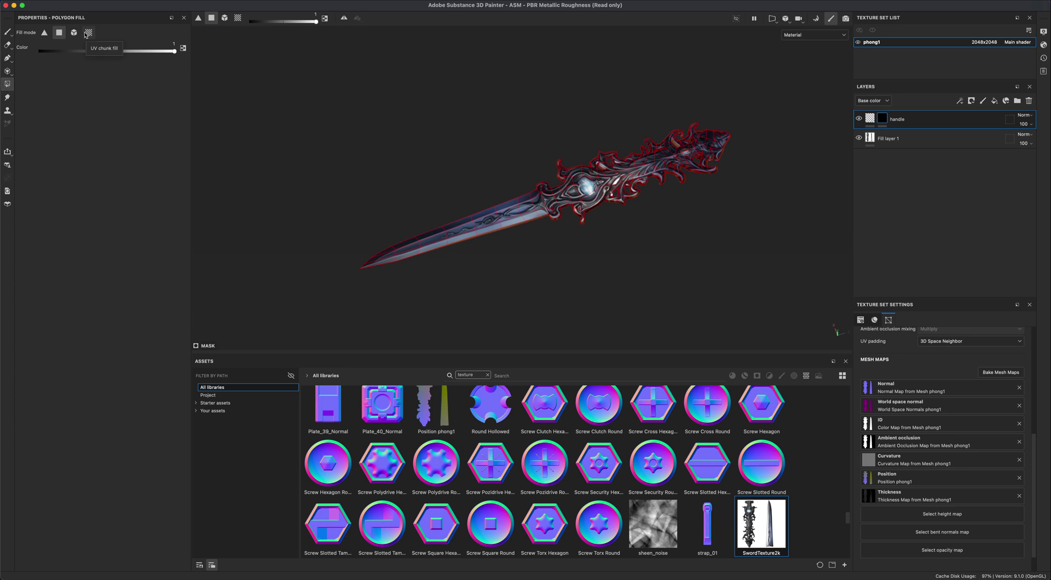
{"action": "left_click", "coordinate": [88, 32]}
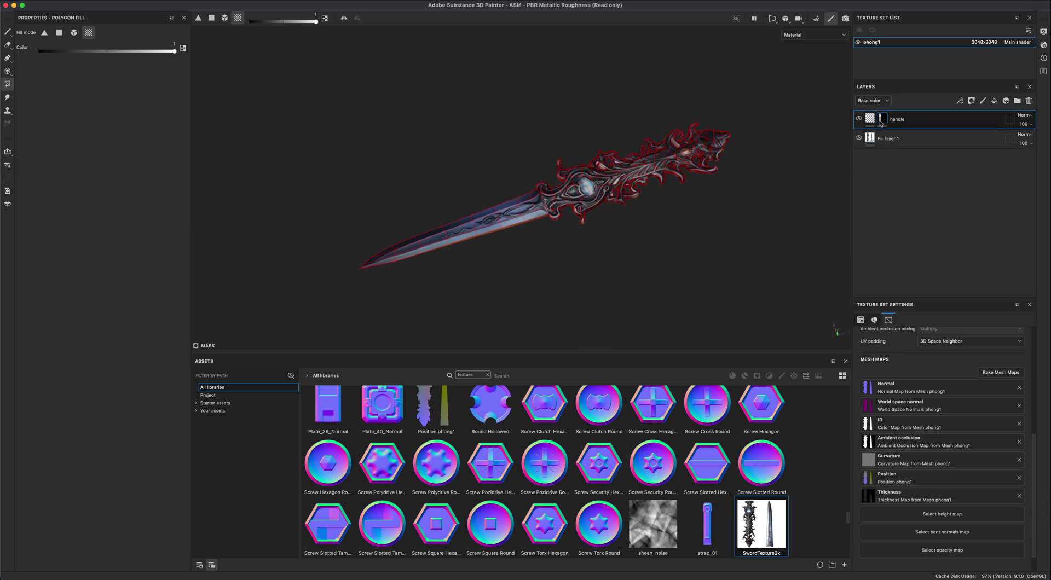
{"action": "left_click", "coordinate": [8, 31]}
{"action": "mouse_move", "coordinate": [601, 228]}
{"action": "right_mouse_down", "text": "alt+shift"}
{"action": "mouse_move", "coordinate": [607, 271]}
{"action": "mouse_move", "coordinate": [646, 266]}
{"action": "mouse_move", "coordinate": [601, 282]}
{"action": "mouse_move", "coordinate": [652, 290]}
{"action": "mouse_move", "coordinate": [685, 258]}
{"action": "right_mouse_up", "text": "alt+shift"}
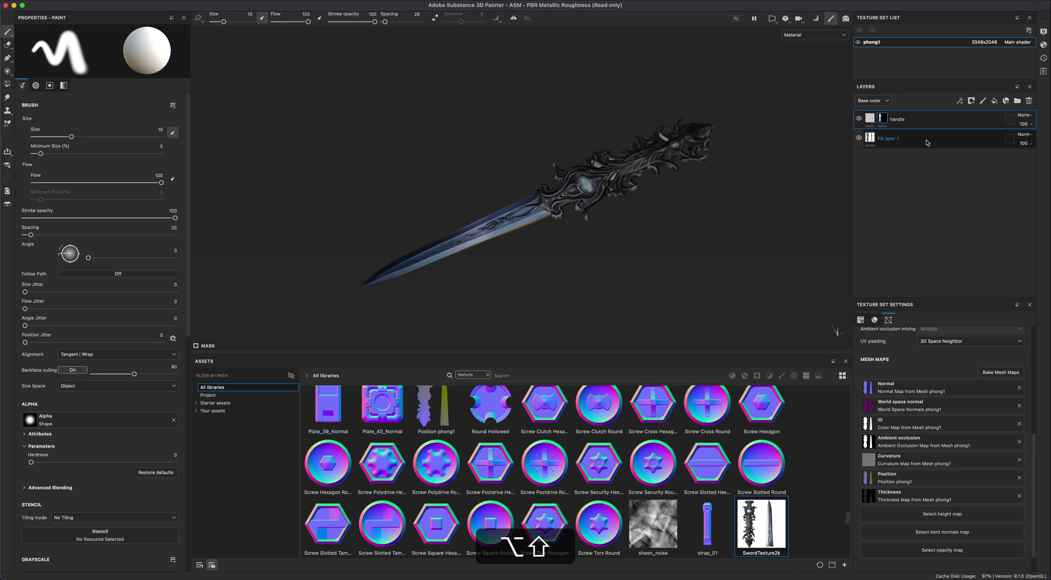
Step: Set the roughness of Fill layer 1 to 0 and check the blade's reflections under rotated environment lighting
{"action": "left_click", "coordinate": [927, 141]}
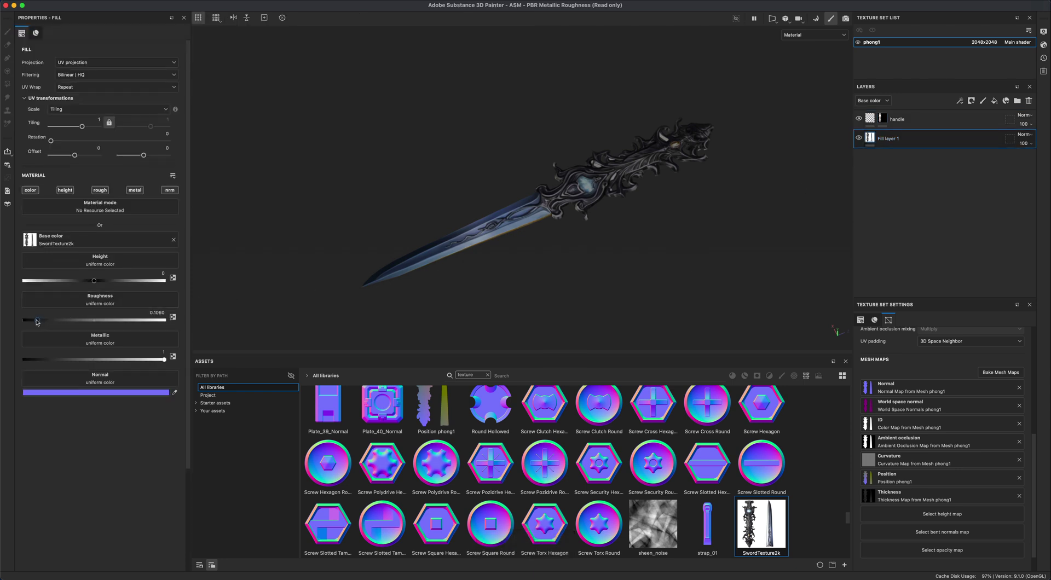
{"action": "left_click_drag", "start_coordinate": [37, 323], "coordinate": [24, 321]}
{"action": "right_click_drag", "start_coordinate": [594, 287], "coordinate": [526, 287], "text": "shift"}
{"action": "left_click_drag", "start_coordinate": [517, 289], "coordinate": [539, 283], "text": "alt+shift"}
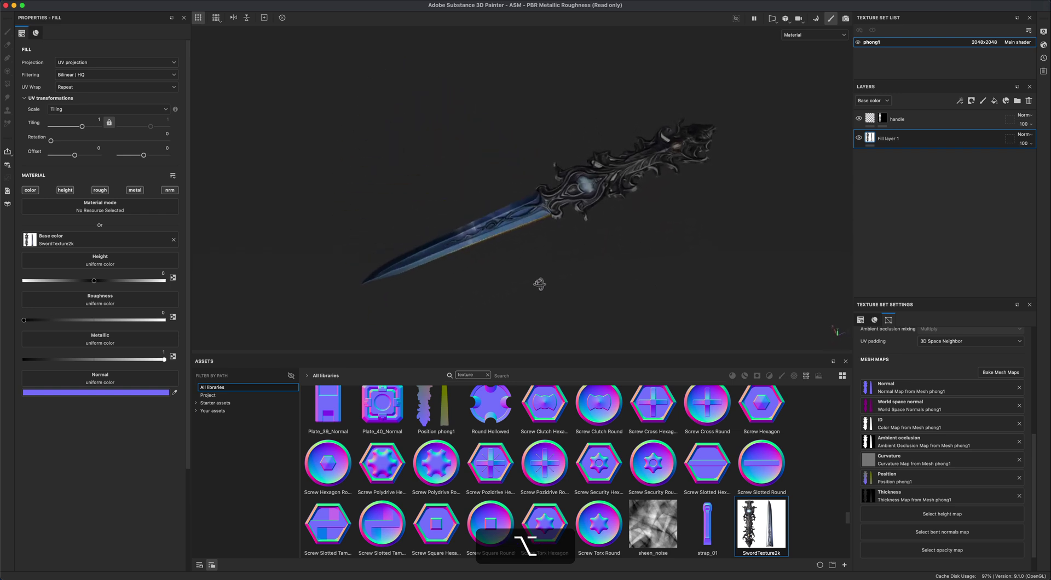
Step: Try the Canopus Ground environment map and rotate its lighting around the sword
{"action": "left_click", "coordinate": [1044, 32]}
{"action": "left_click", "coordinate": [905, 107]}
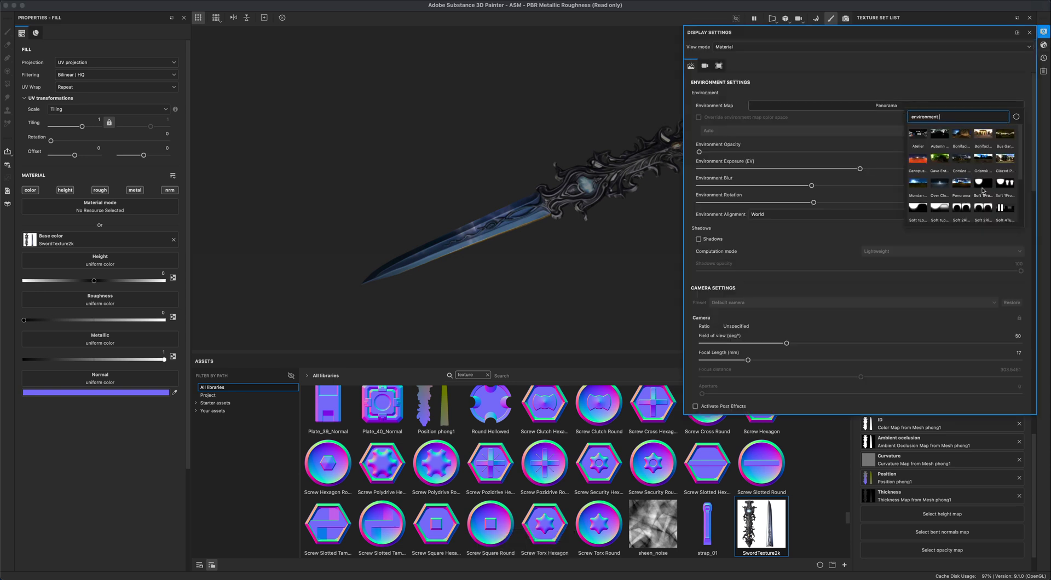
{"action": "left_click", "coordinate": [925, 161]}
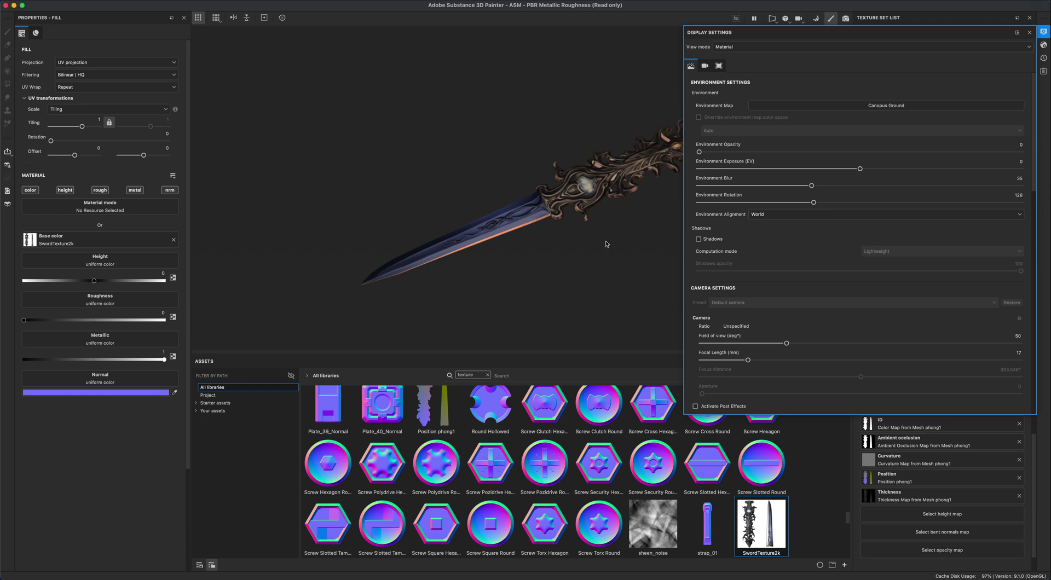
{"action": "right_click_drag", "start_coordinate": [597, 262], "coordinate": [603, 255], "text": "shift"}
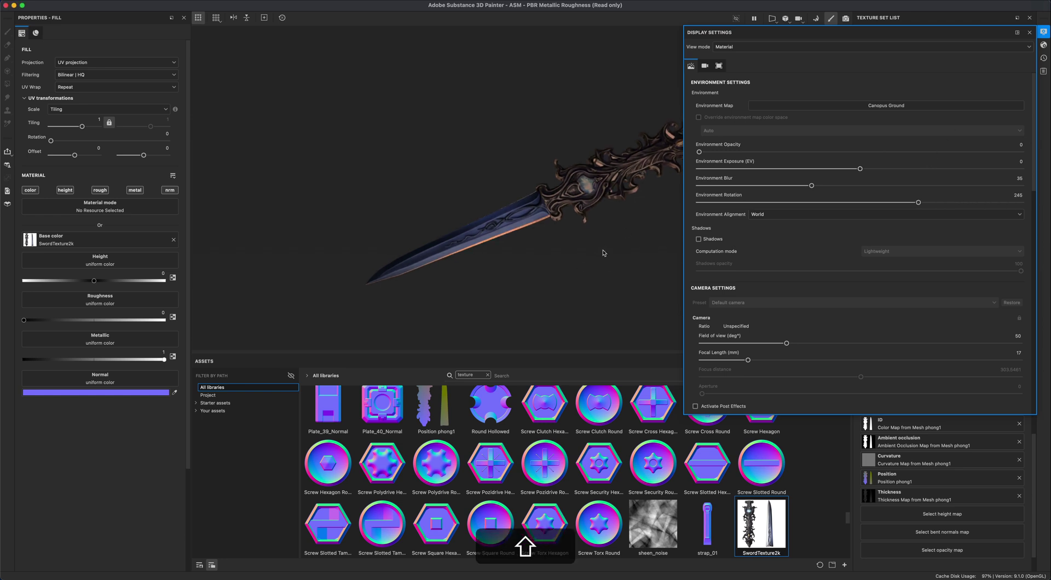
Step: Replace the Canopus Ground environment map with a brighter one and turn its lighting to reflect off the blade
{"action": "left_click", "coordinate": [942, 105]}
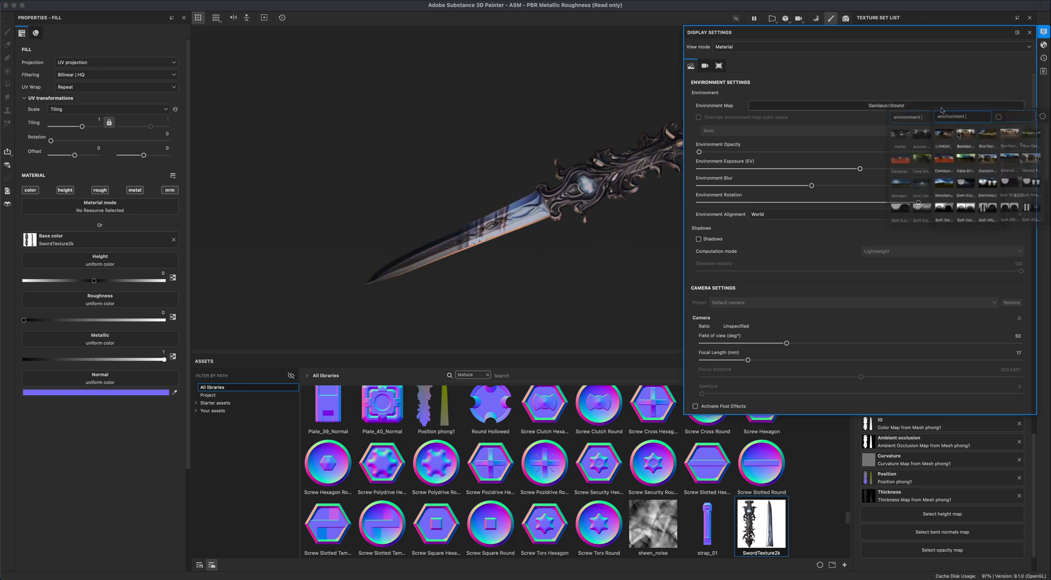
{"action": "left_click", "coordinate": [963, 136]}
{"action": "left_click", "coordinate": [1044, 32]}
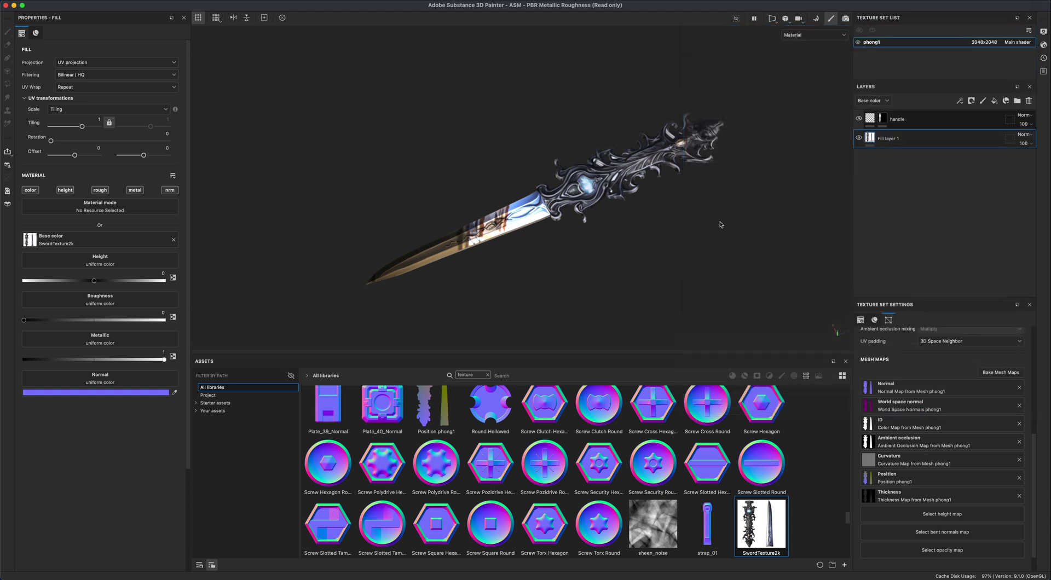
{"action": "right_click_drag", "start_coordinate": [665, 253], "coordinate": [623, 259], "text": "shift"}
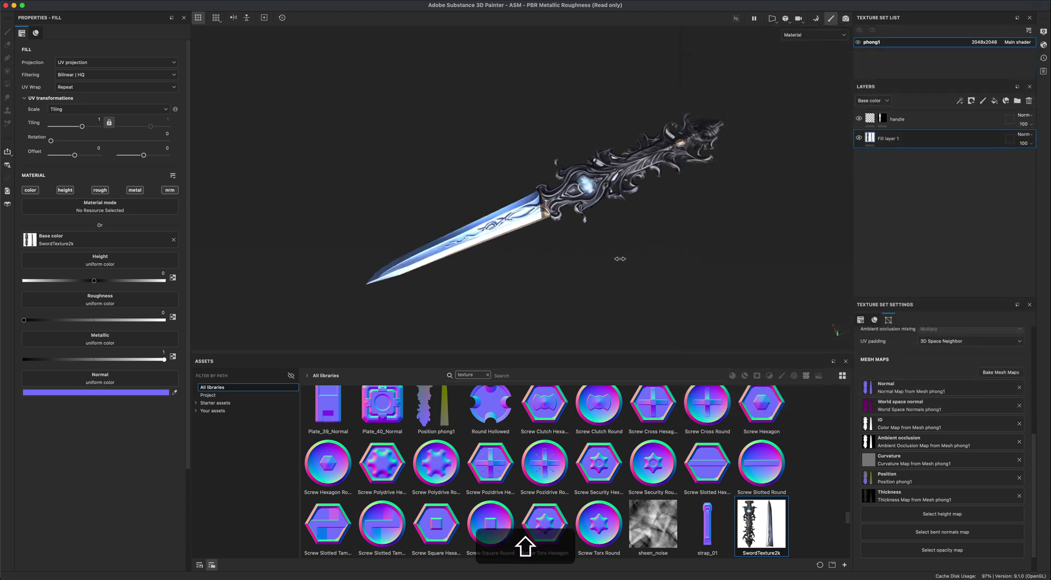
{"action": "mouse_move", "coordinate": [616, 261]}
{"action": "left_mouse_down", "text": "alt+shift"}
{"action": "mouse_move", "coordinate": [639, 297]}
{"action": "mouse_move", "coordinate": [683, 246]}
{"action": "mouse_move", "coordinate": [603, 77]}
{"action": "mouse_move", "coordinate": [563, 186]}
{"action": "mouse_move", "coordinate": [590, 244]}
{"action": "mouse_move", "coordinate": [666, 272]}
{"action": "mouse_move", "coordinate": [651, 243]}
{"action": "left_mouse_up", "text": "alt+shift"}
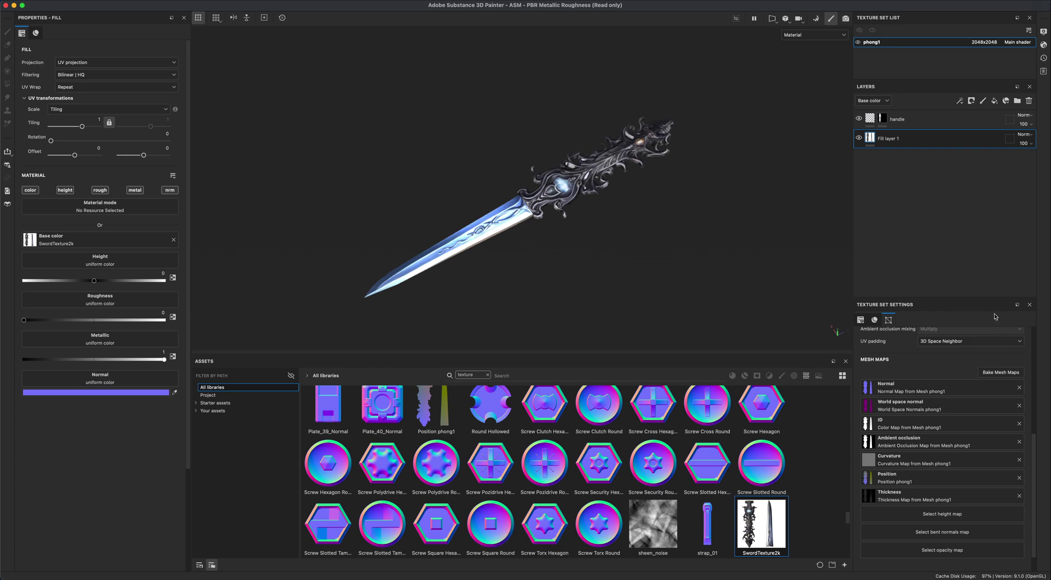
Step: Enlarge the texture set settings and add an Emissive channel to the sword's texture set
{"action": "left_click_drag", "start_coordinate": [989, 297], "coordinate": [989, 224]}
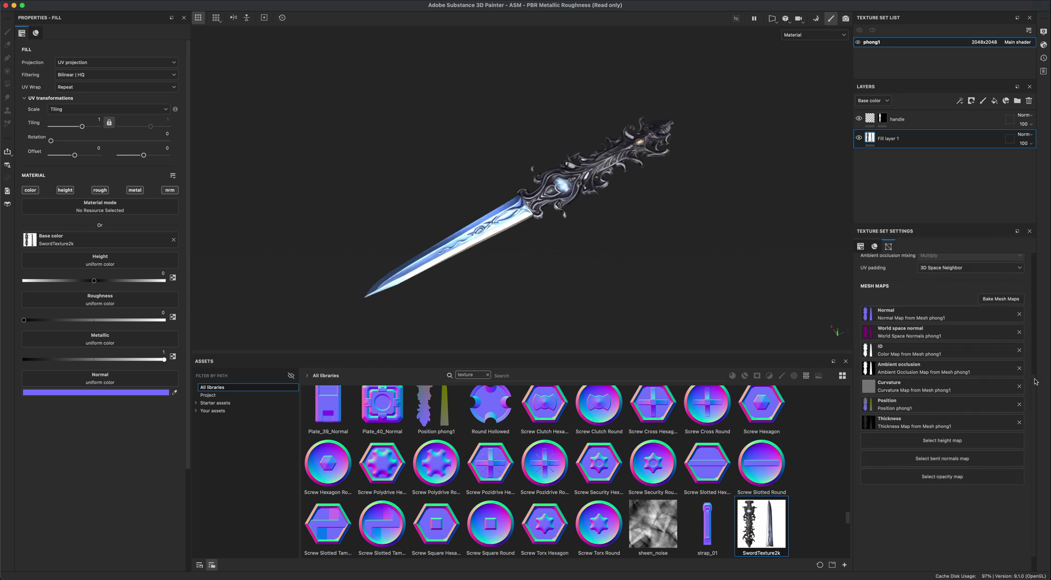
{"action": "scroll", "coordinate": [1035, 299], "scroll_direction": "up", "scroll_amount": 3}
{"action": "scroll", "coordinate": [1035, 299], "scroll_direction": "up", "scroll_amount": 2}
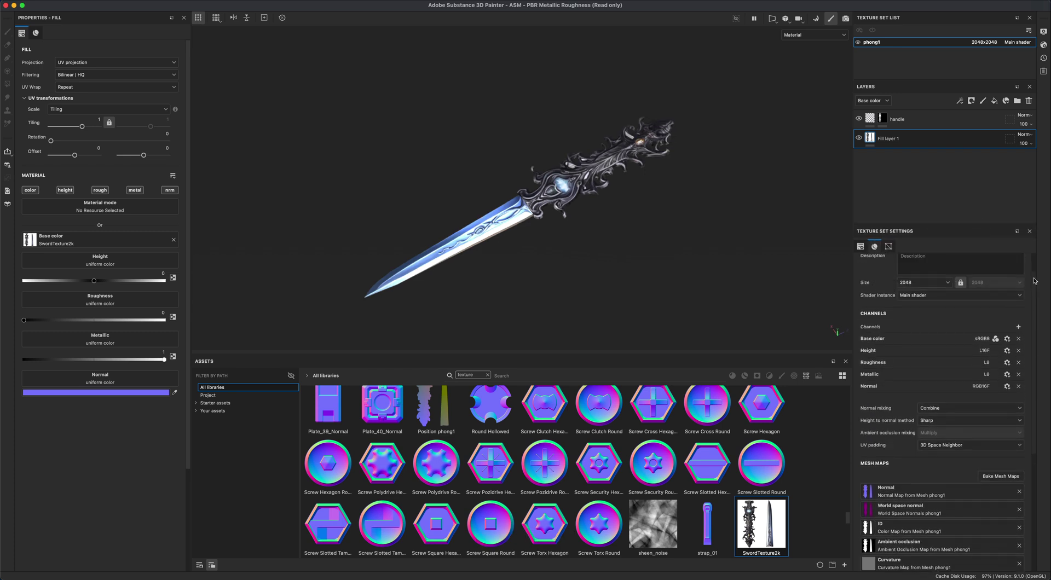
{"action": "left_click", "coordinate": [1018, 332]}
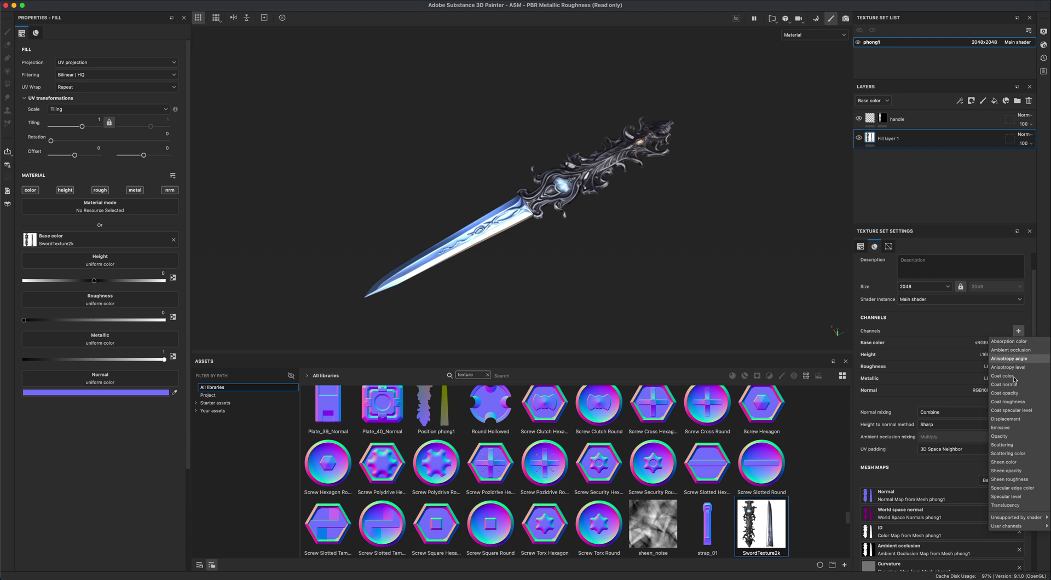
{"action": "left_click", "coordinate": [1001, 427]}
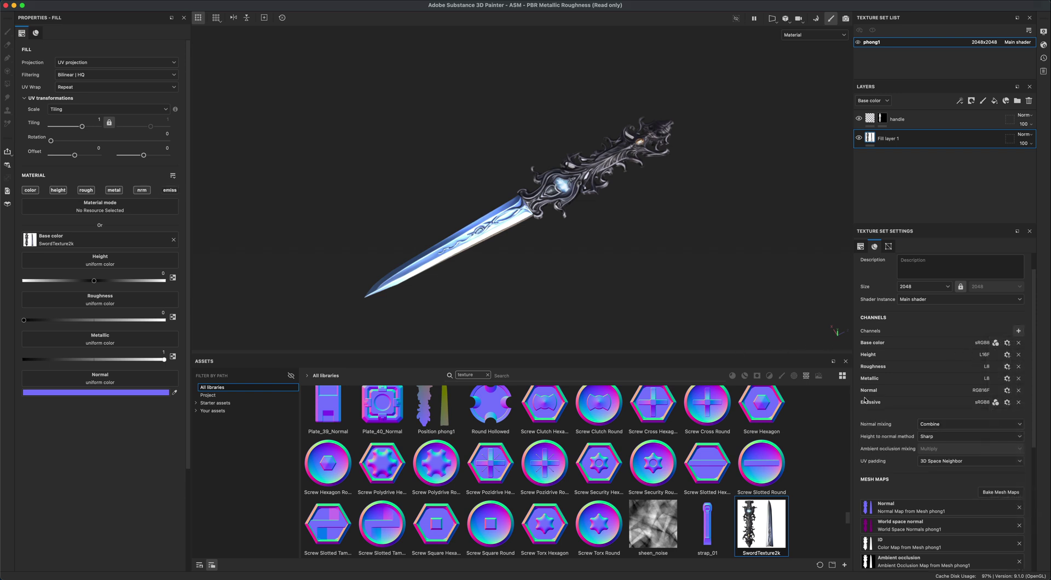
{"action": "scroll", "coordinate": [1033, 273], "scroll_direction": "up", "scroll_amount": 2}
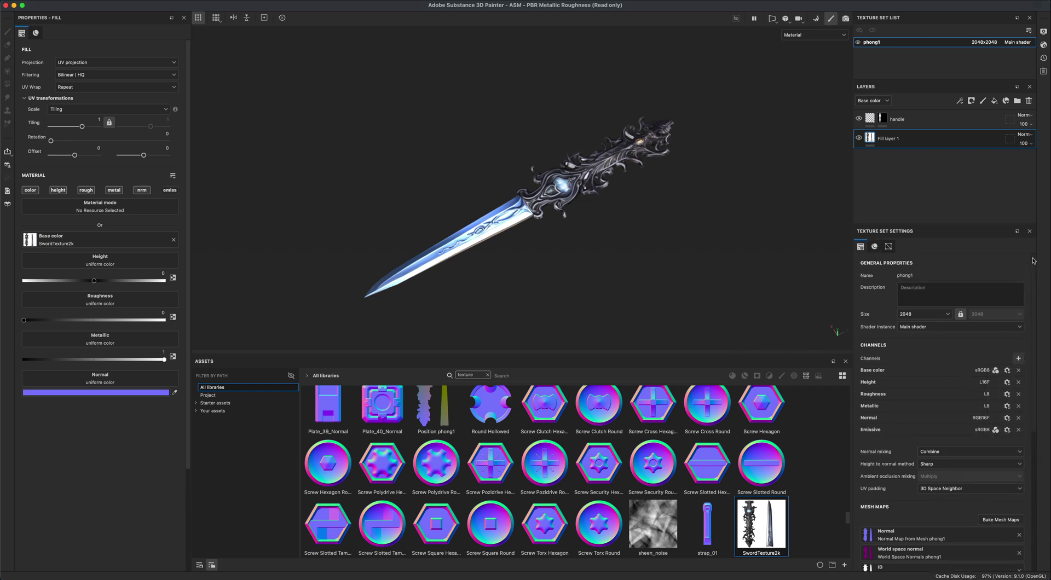
Step: Add a new fill layer above the handle layer with only the emissive channel enabled
{"action": "left_click", "coordinate": [950, 118]}
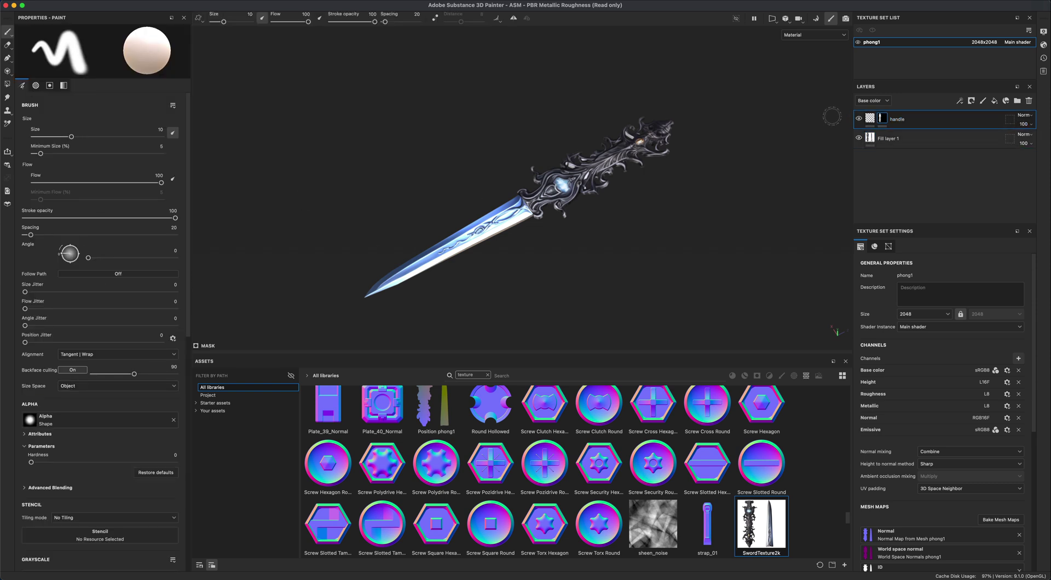
{"action": "left_click", "coordinate": [887, 141]}
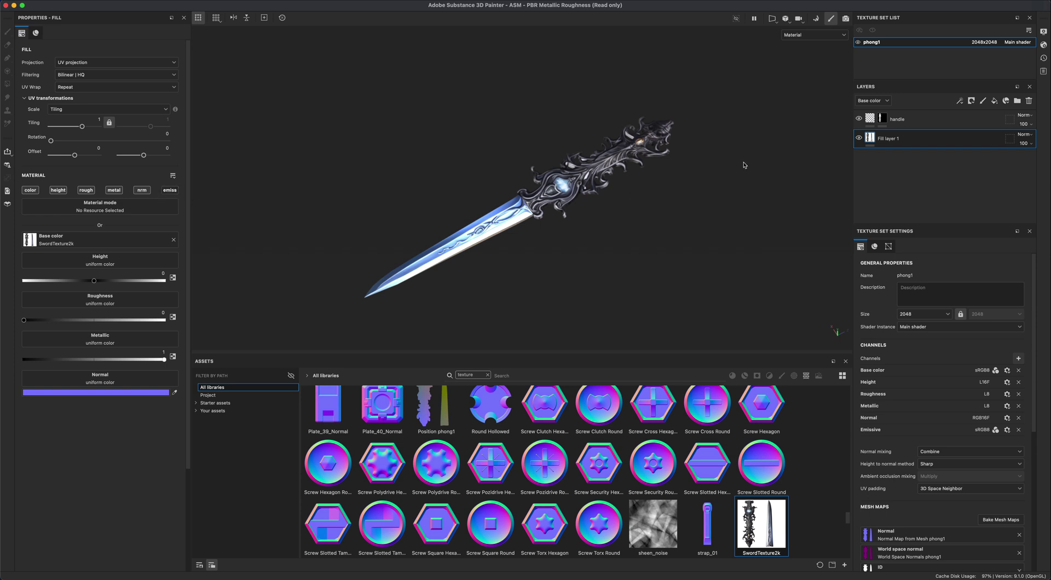
{"action": "left_click", "coordinate": [950, 127]}
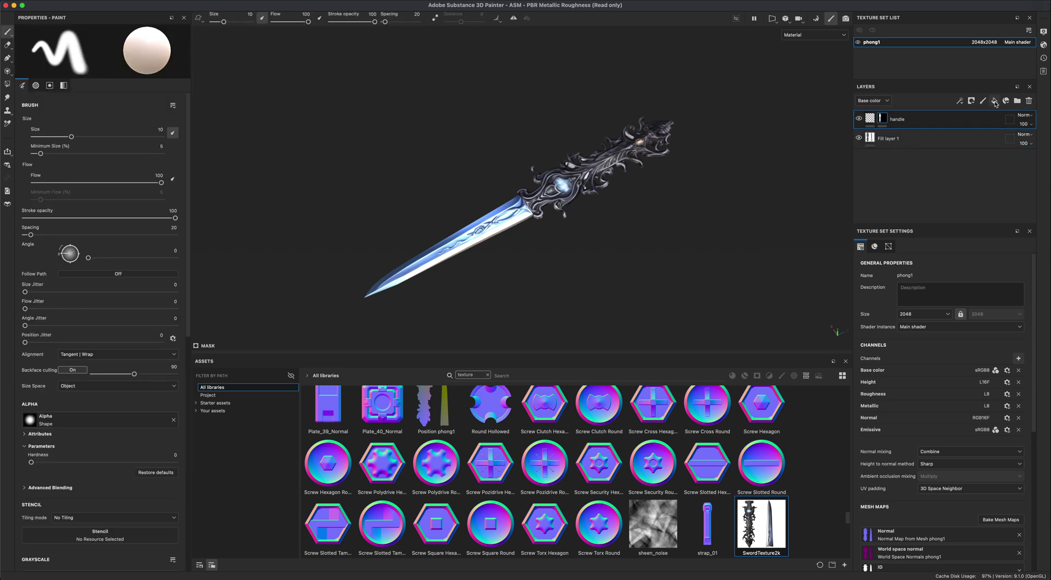
{"action": "left_click", "coordinate": [994, 101]}
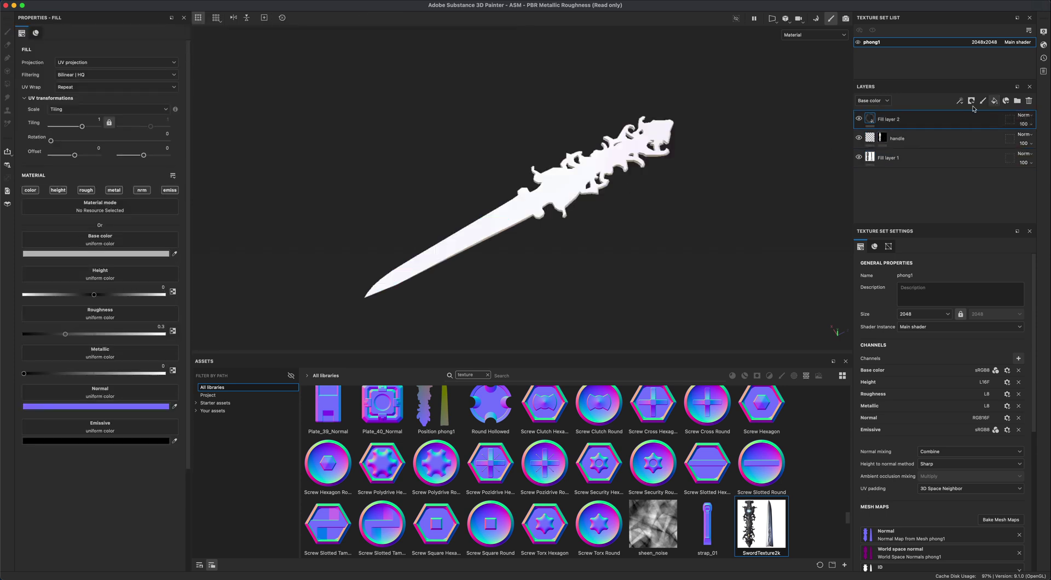
{"action": "left_click", "coordinate": [170, 191], "text": "alt"}
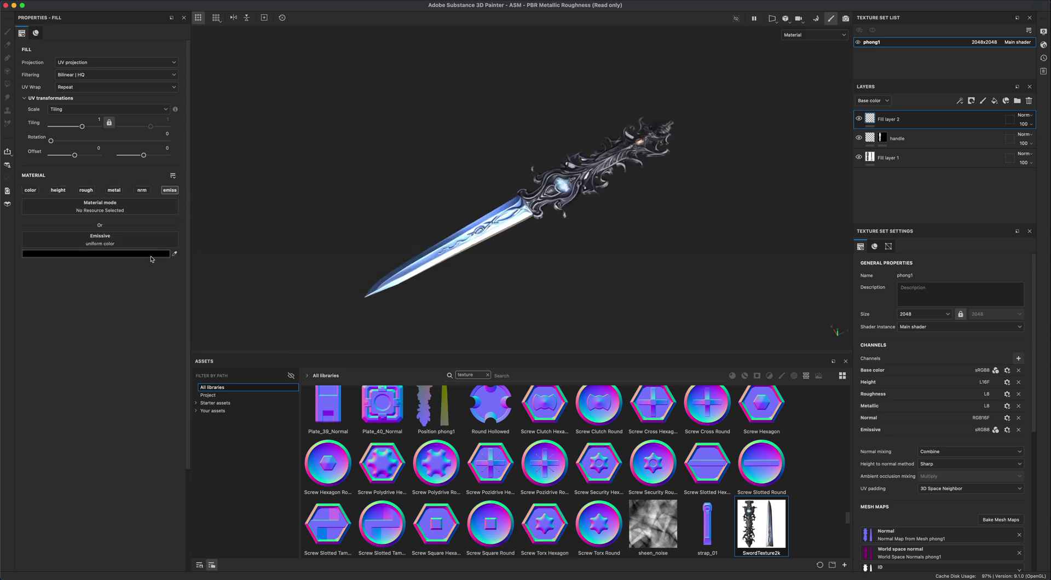
Step: Set the new fill layer's emissive color to a bright cyan matching the gem on the sword's guard
{"action": "mouse_move", "coordinate": [587, 237]}
{"action": "left_mouse_down", "text": "alt"}
{"action": "mouse_move", "coordinate": [603, 244]}
{"action": "mouse_move", "coordinate": [580, 269]}
{"action": "mouse_move", "coordinate": [589, 242]}
{"action": "left_mouse_up", "text": "alt"}
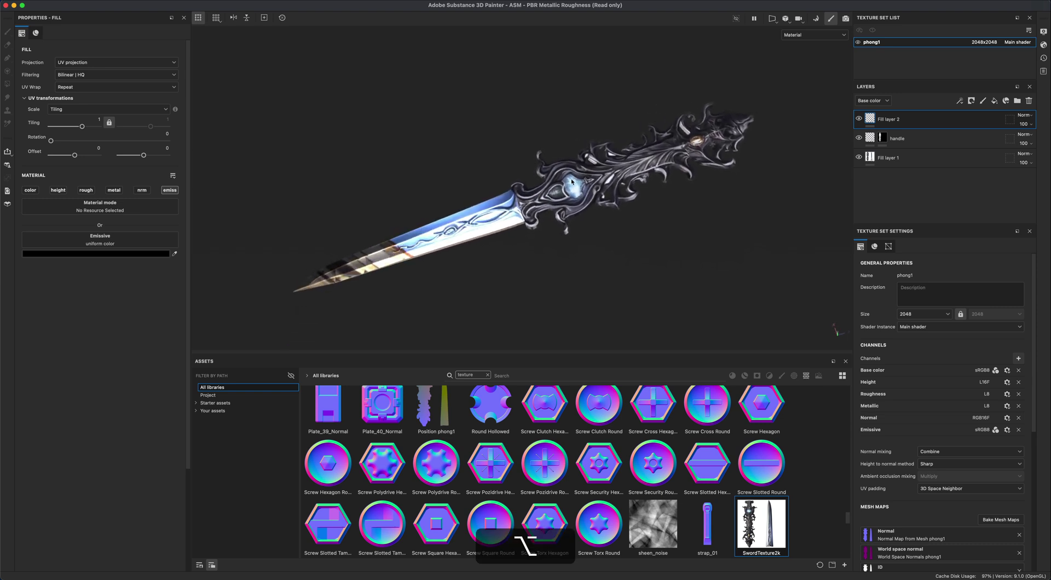
{"action": "left_click_drag", "start_coordinate": [575, 190], "coordinate": [633, 216], "text": "alt"}
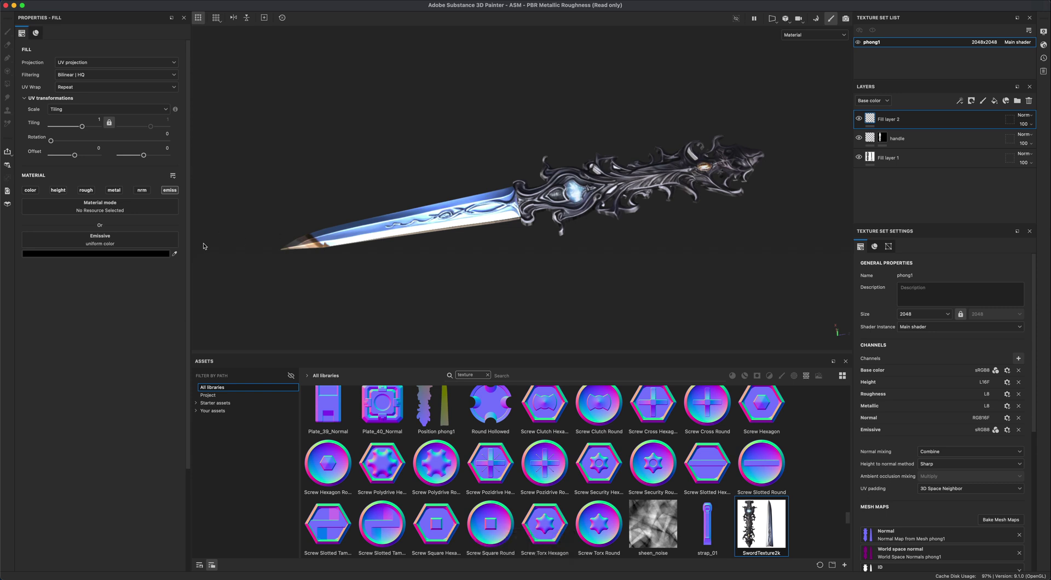
{"action": "left_click", "coordinate": [167, 255]}
{"action": "left_click_drag", "start_coordinate": [270, 339], "coordinate": [268, 322]}
{"action": "left_click", "coordinate": [261, 281]}
{"action": "left_click", "coordinate": [170, 258]}
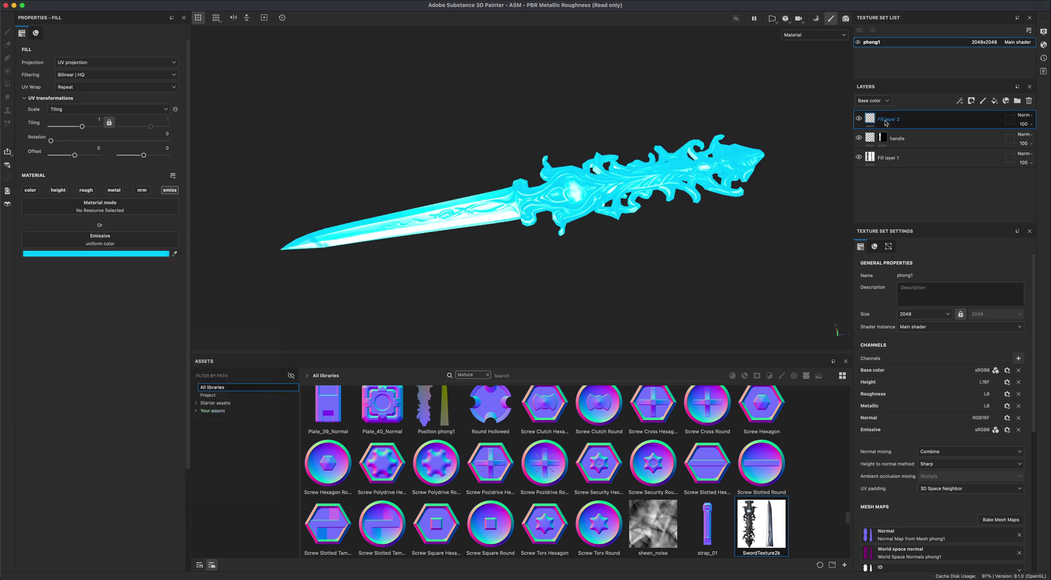
Step: Rename the cyan emissive fill layer as gem and add a black mask to it
{"action": "double_click", "coordinate": [885, 121]}
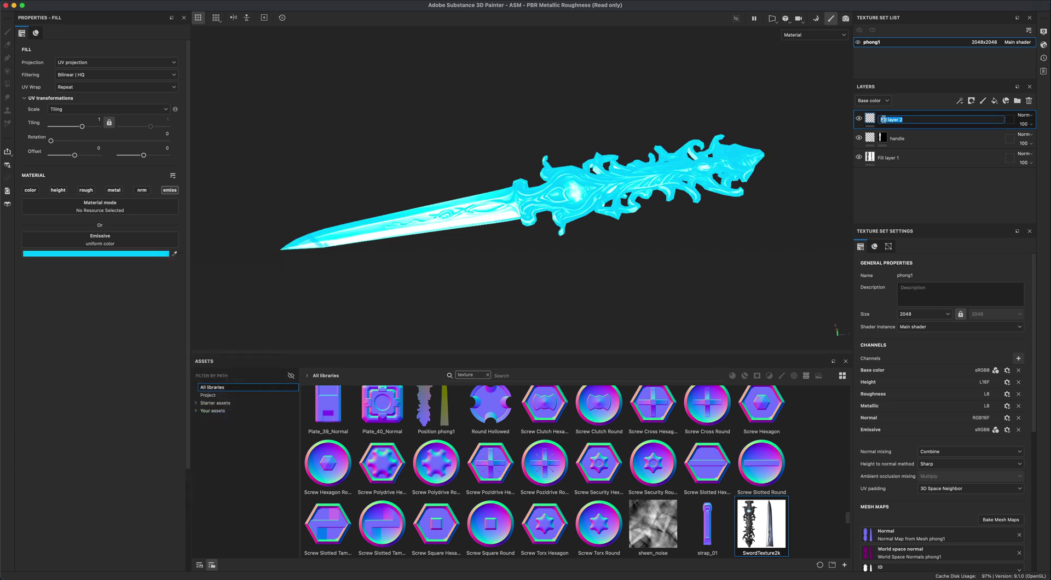
{"action": "type", "text": "gem"}
{"action": "key", "text": "Return"}
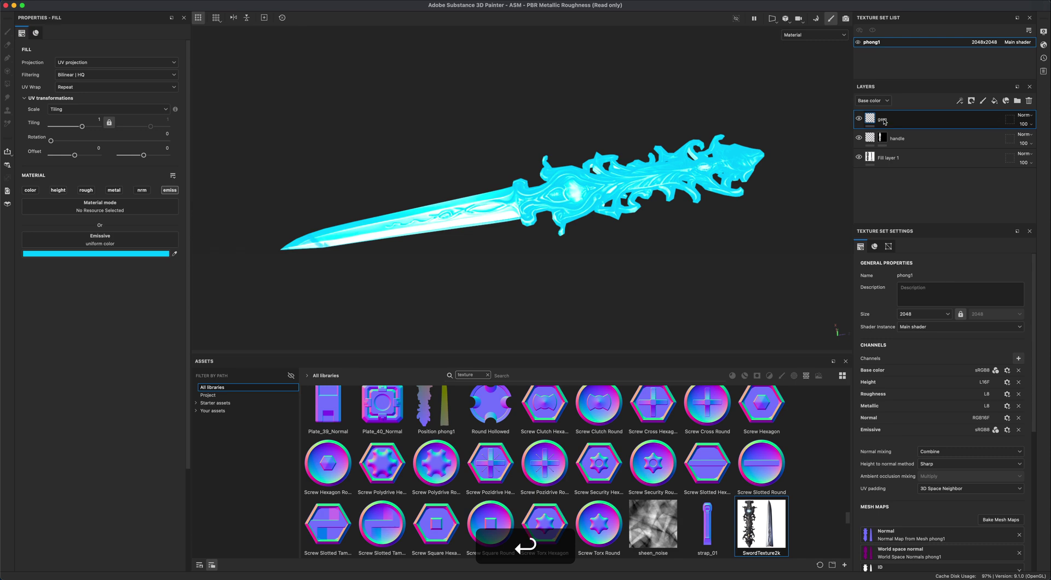
{"action": "right_click", "coordinate": [885, 121]}
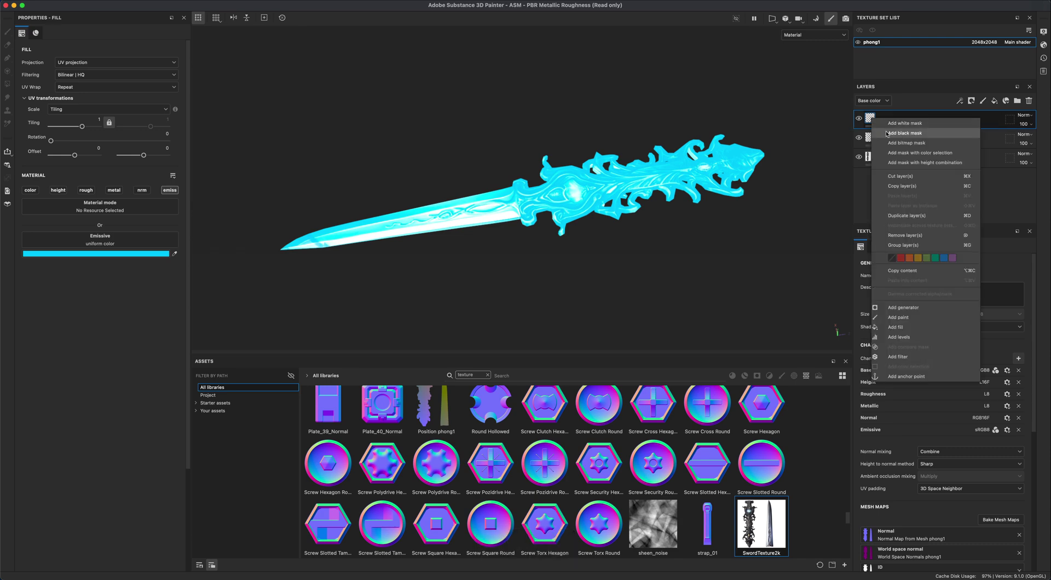
{"action": "left_click", "coordinate": [887, 133]}
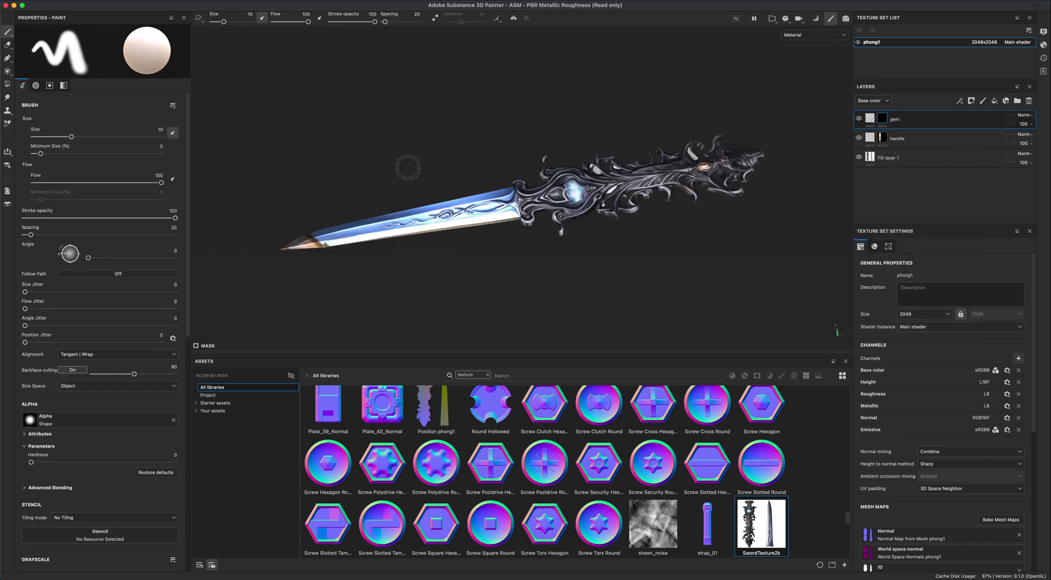
{"action": "key", "text": "alt"}
{"action": "left_click_drag", "start_coordinate": [547, 262], "coordinate": [398, 298], "text": "alt"}
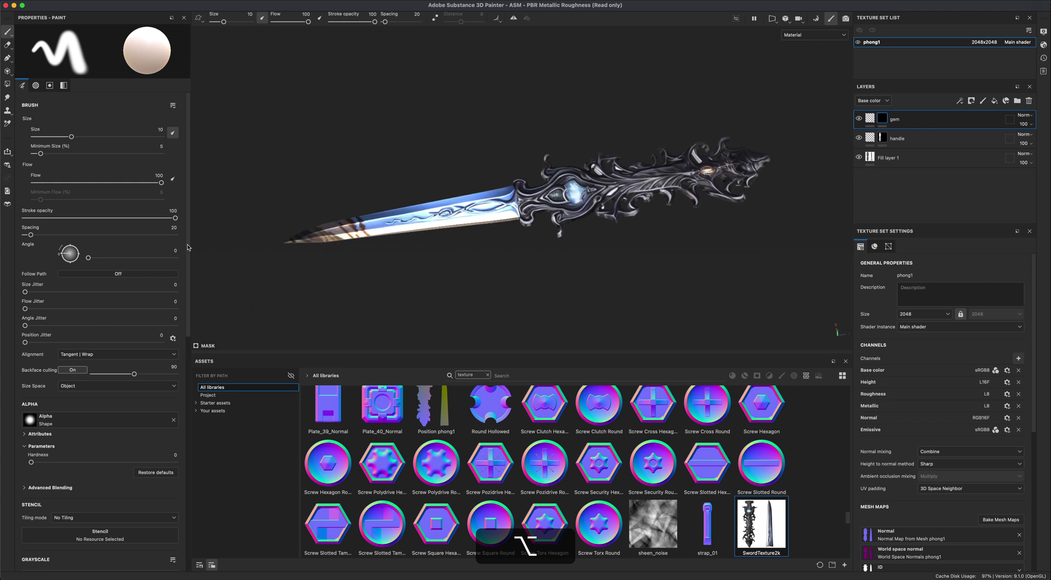
Step: Paint white into the gem layer's mask over the gem on the guard, using brush sizes 4.8 and then 2.14
{"action": "scroll", "coordinate": [47, 179], "scroll_direction": "down", "scroll_amount": 8}
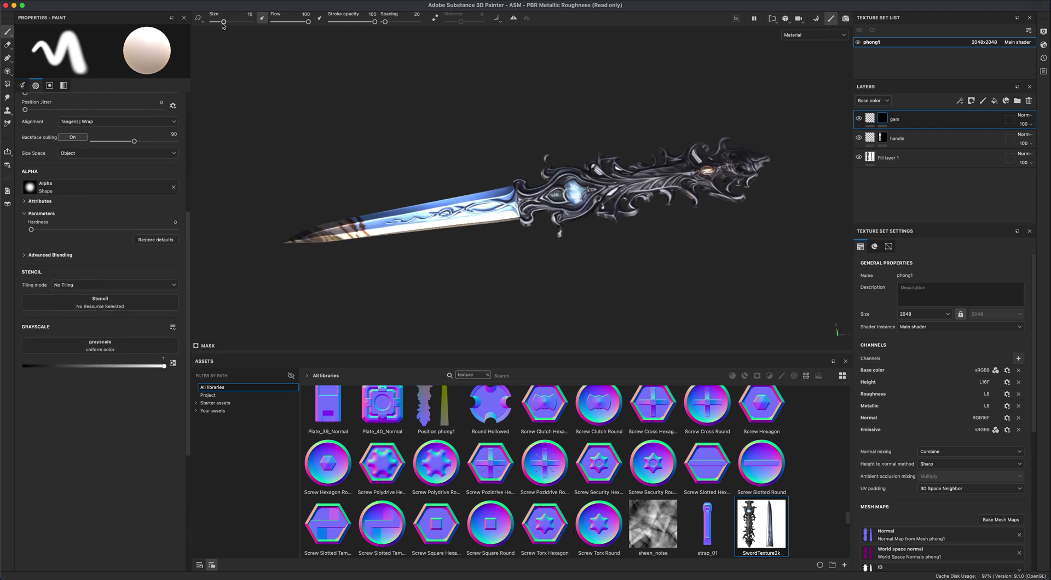
{"action": "left_click_drag", "start_coordinate": [224, 22], "coordinate": [219, 22]}
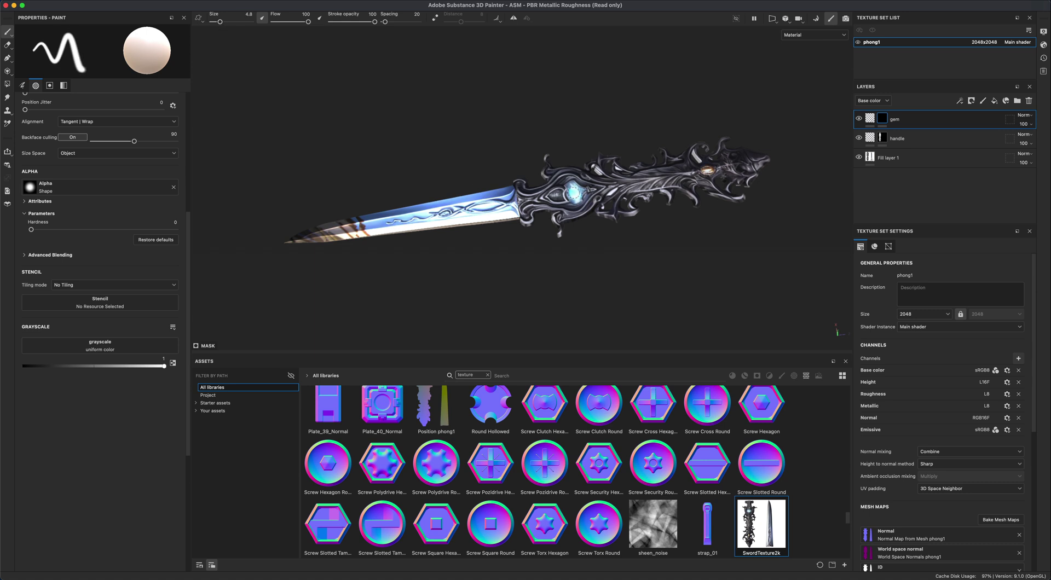
{"action": "mouse_move", "coordinate": [575, 192]}
{"action": "left_mouse_down"}
{"action": "mouse_move", "coordinate": [571, 185]}
{"action": "mouse_move", "coordinate": [575, 194]}
{"action": "left_mouse_up"}
{"action": "left_click_drag", "start_coordinate": [574, 192], "coordinate": [624, 295], "text": "alt"}
{"action": "scroll", "coordinate": [625, 296], "scroll_direction": "up", "scroll_amount": 4}
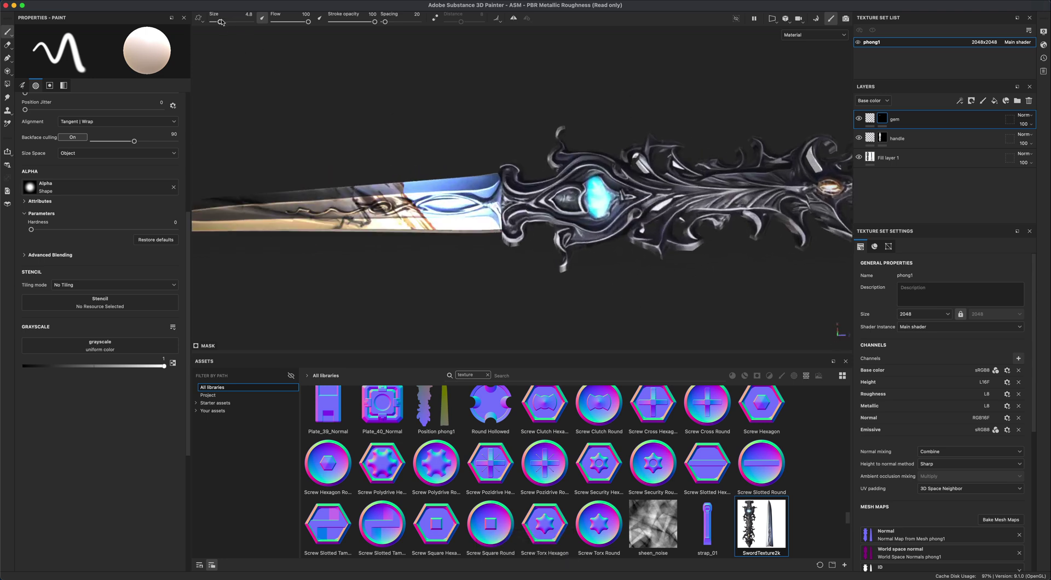
{"action": "left_click_drag", "start_coordinate": [221, 22], "coordinate": [216, 22]}
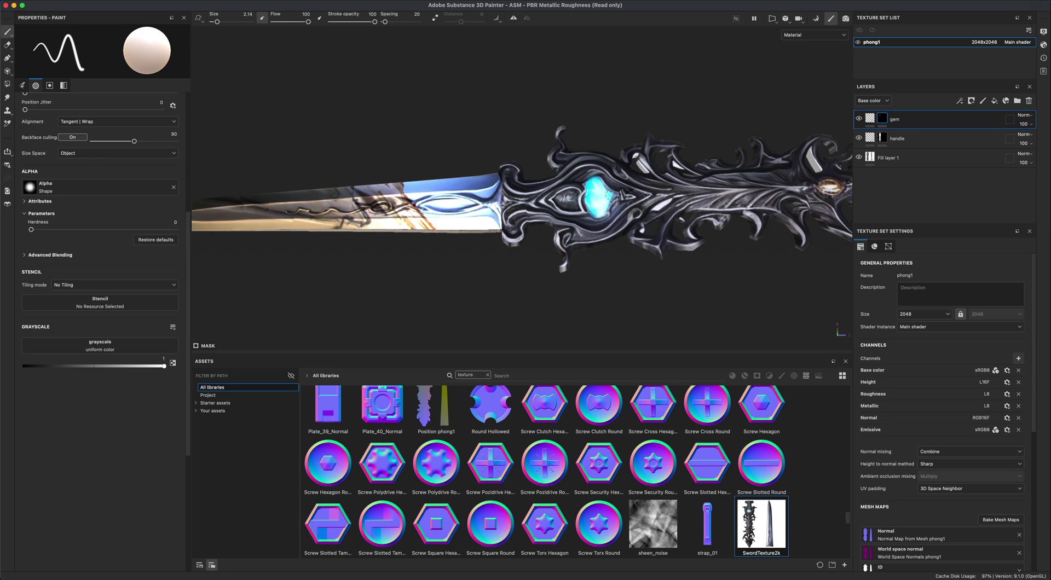
{"action": "left_click_drag", "start_coordinate": [599, 204], "coordinate": [730, 230], "text": "alt"}
{"action": "scroll", "coordinate": [680, 262], "scroll_direction": "down", "scroll_amount": 5}
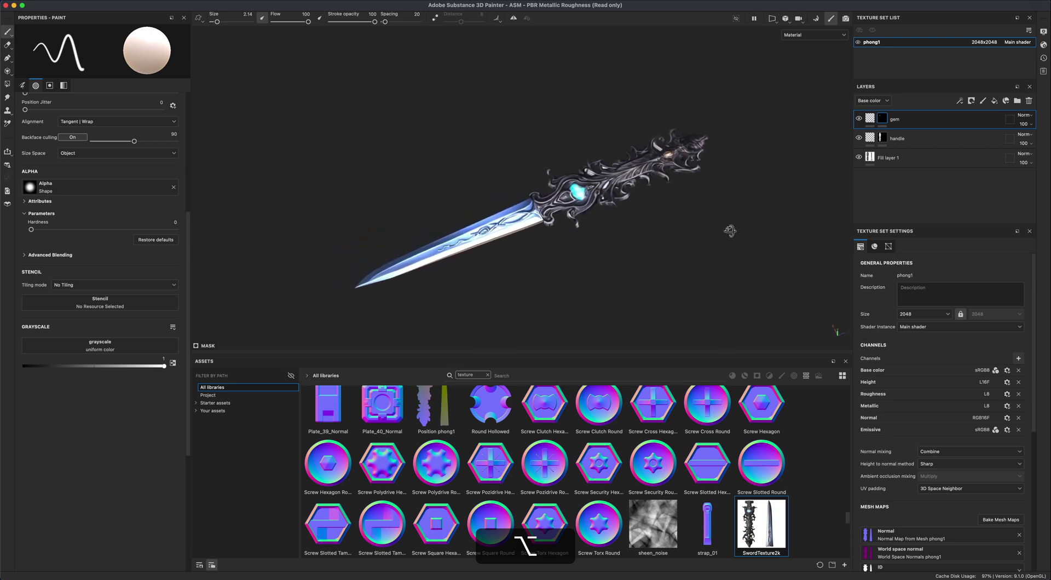
Step: Activate post effects in the display settings, enable Glare and expand its parameters
{"action": "left_click", "coordinate": [1044, 33]}
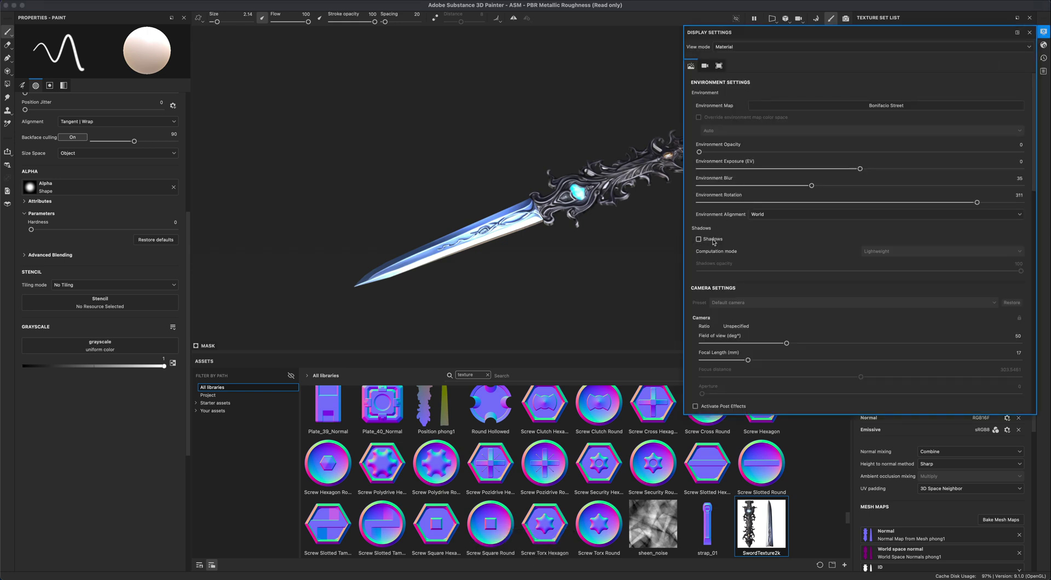
{"action": "scroll", "coordinate": [760, 281], "scroll_direction": "down", "scroll_amount": 6}
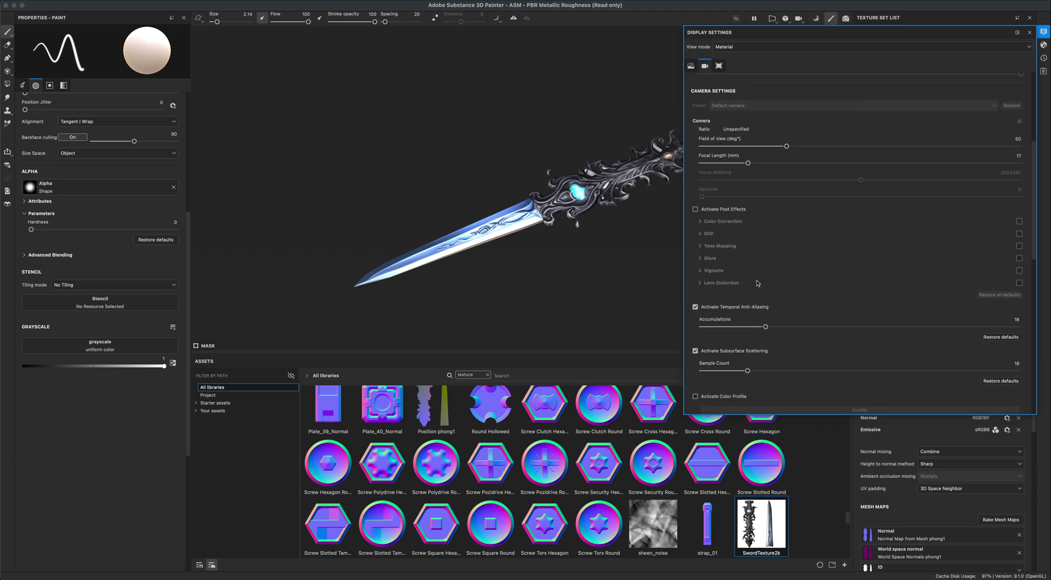
{"action": "left_click", "coordinate": [722, 210]}
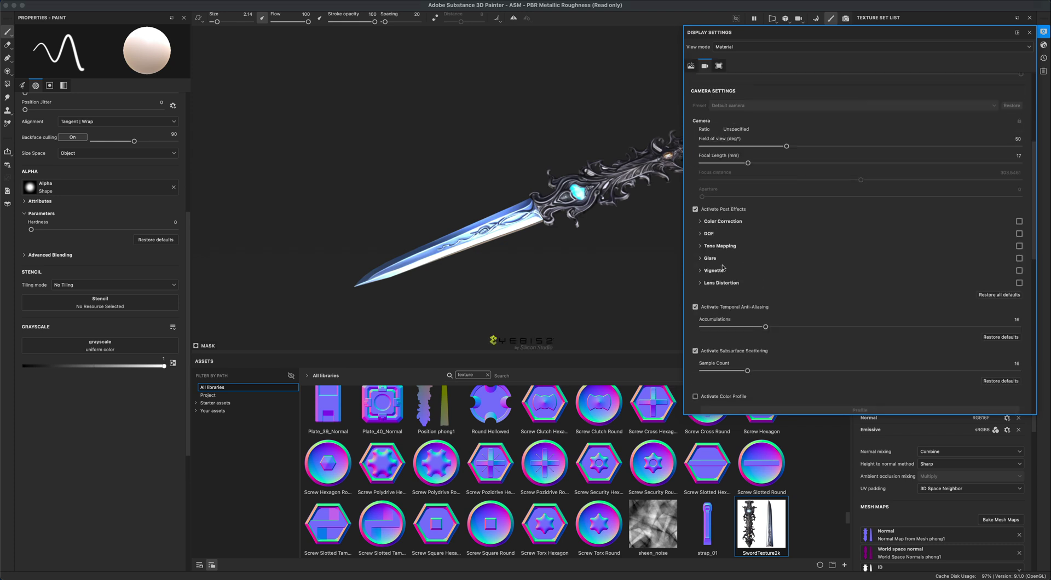
{"action": "left_click", "coordinate": [1020, 259]}
{"action": "left_click", "coordinate": [701, 259]}
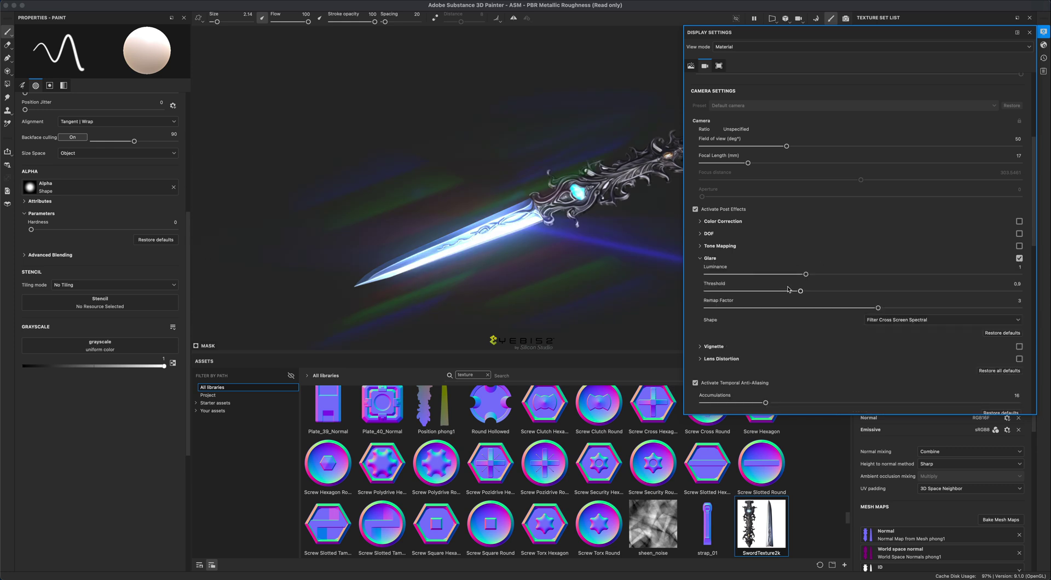
Step: Set the glare's luminance to 0.64, its threshold to 1.1 and its shape to Bloom
{"action": "mouse_move", "coordinate": [806, 275]}
{"action": "left_mouse_down"}
{"action": "mouse_move", "coordinate": [783, 275]}
{"action": "mouse_move", "coordinate": [781, 291]}
{"action": "mouse_move", "coordinate": [824, 291]}
{"action": "mouse_move", "coordinate": [811, 292]}
{"action": "left_mouse_up"}
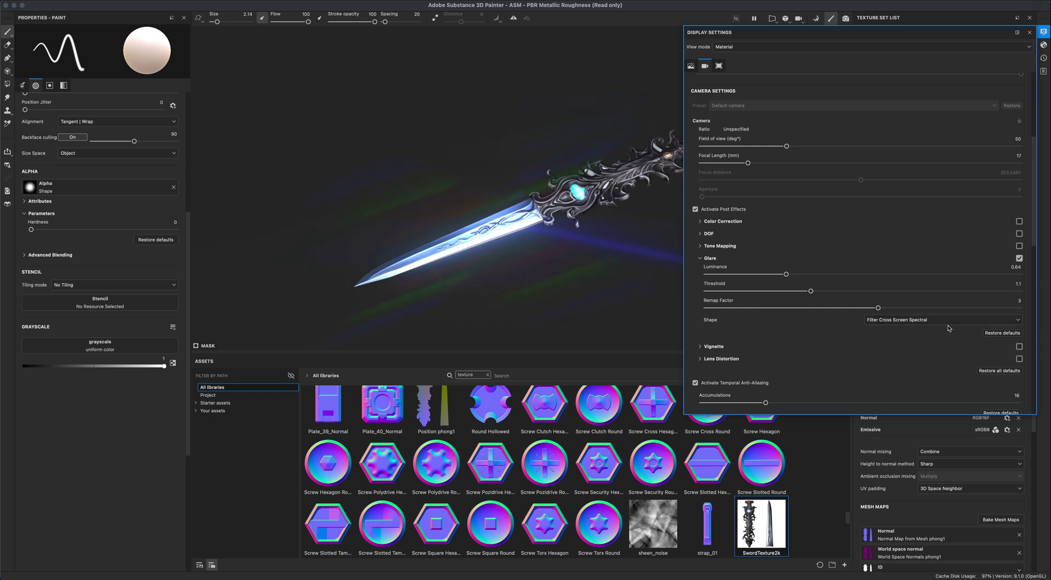
{"action": "left_click", "coordinate": [890, 322]}
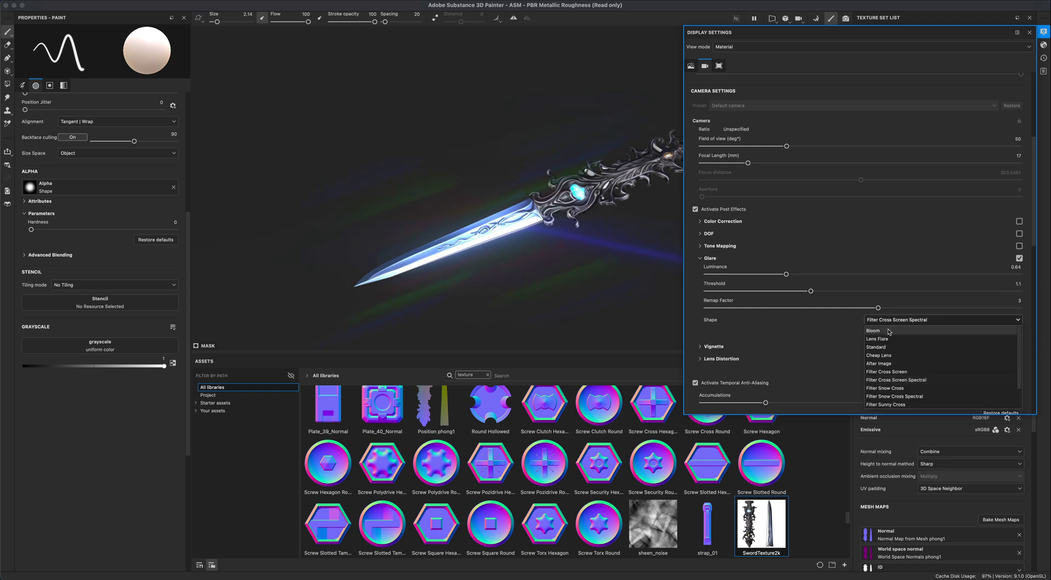
{"action": "left_click", "coordinate": [890, 331]}
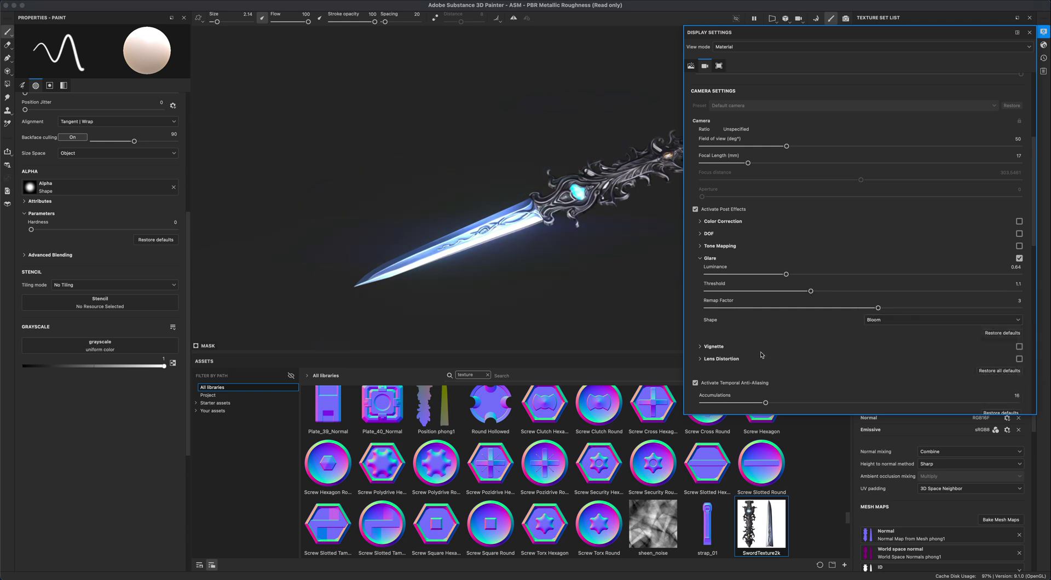
Step: Raise the main shader's emissive intensity to 8.1 and inspect the gem's glow from several angles
{"action": "left_click", "coordinate": [1044, 46]}
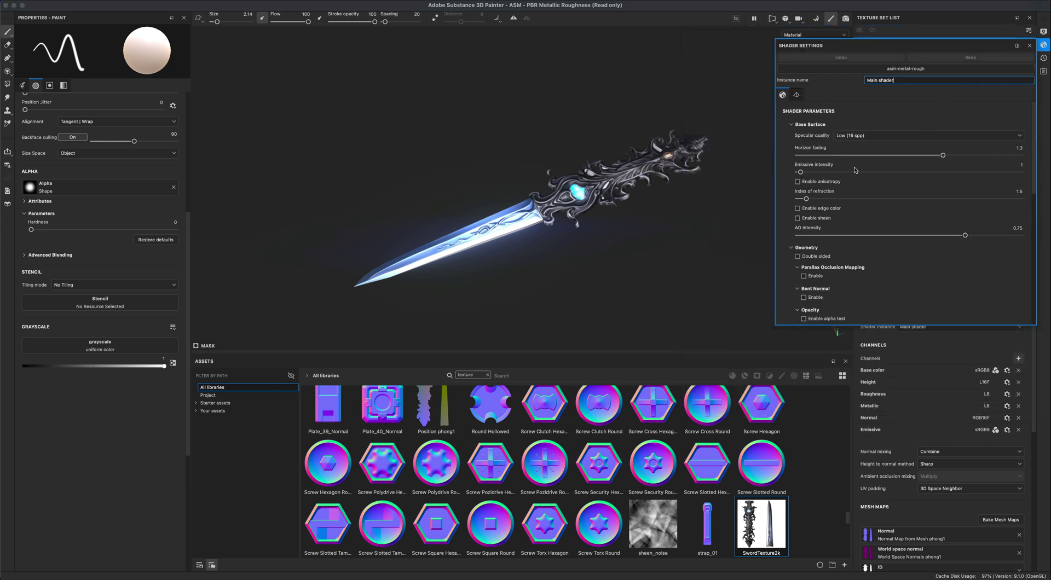
{"action": "left_click_drag", "start_coordinate": [801, 173], "coordinate": [817, 171]}
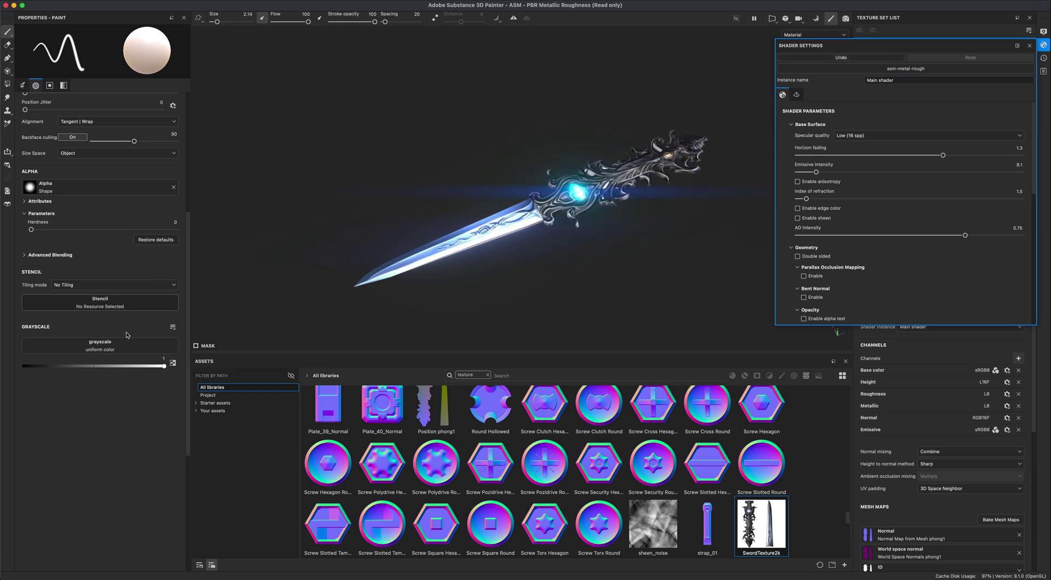
{"action": "left_click_drag", "start_coordinate": [671, 137], "coordinate": [571, 273], "text": "alt"}
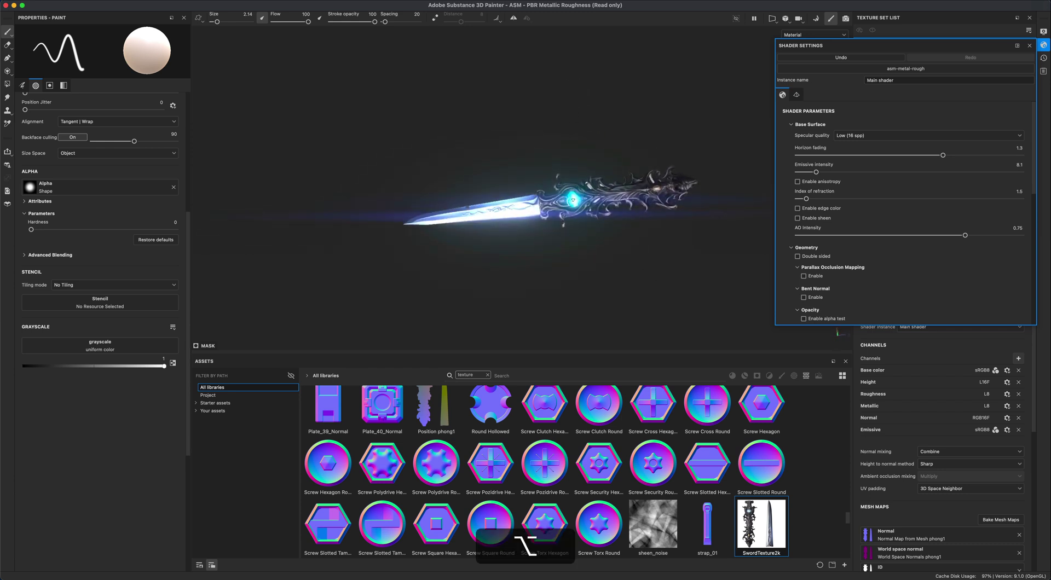
{"action": "left_click_drag", "start_coordinate": [629, 251], "coordinate": [652, 241], "text": "alt"}
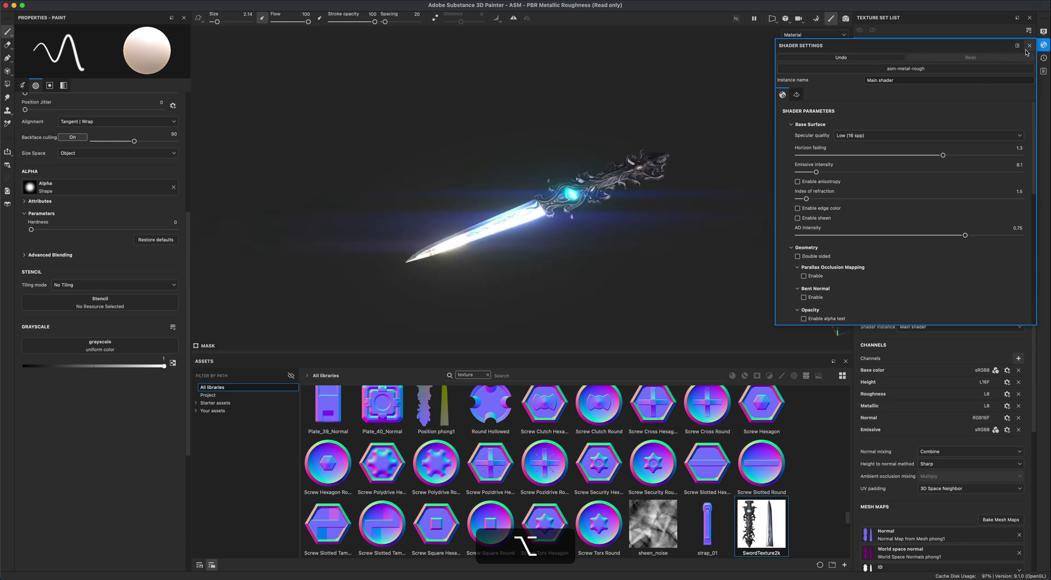
{"action": "left_click_drag", "start_coordinate": [719, 259], "coordinate": [651, 249], "text": "alt"}
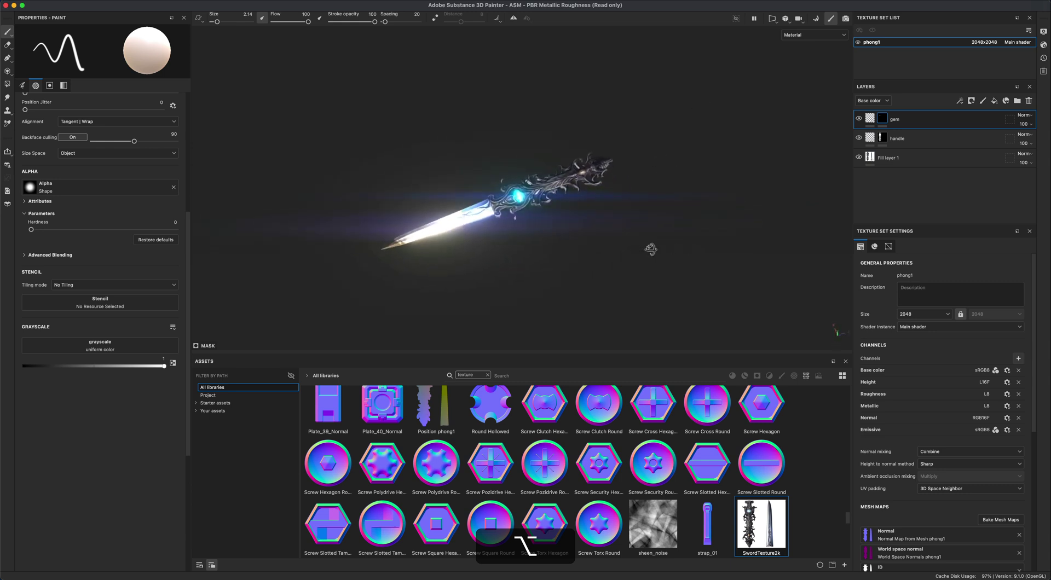
Step: Configure the texture export as jpeg at size 1024 with Dilation + default background color padding
{"action": "left_click", "coordinate": [98, 4]}
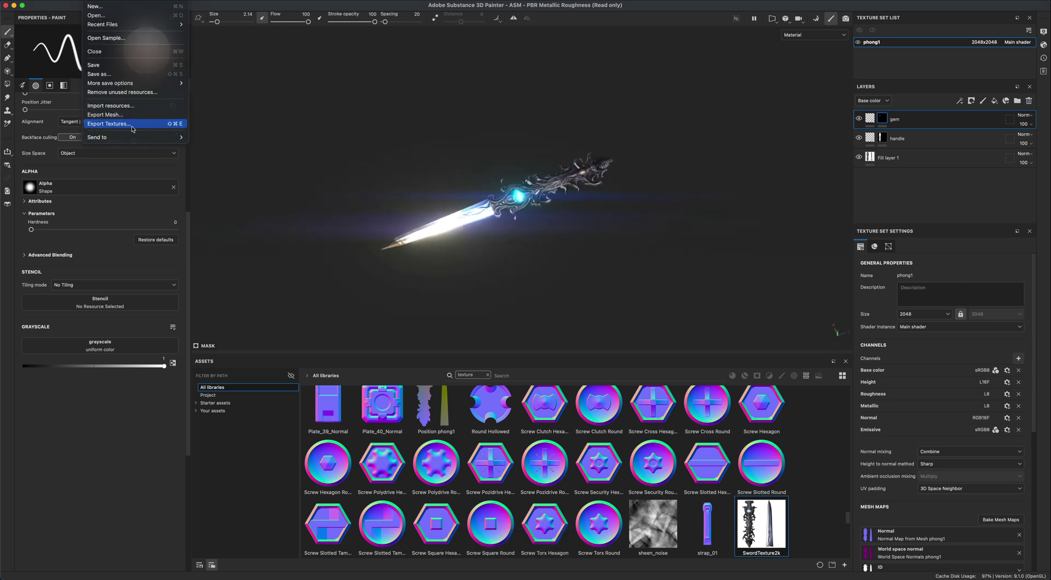
{"action": "left_click", "coordinate": [109, 123]}
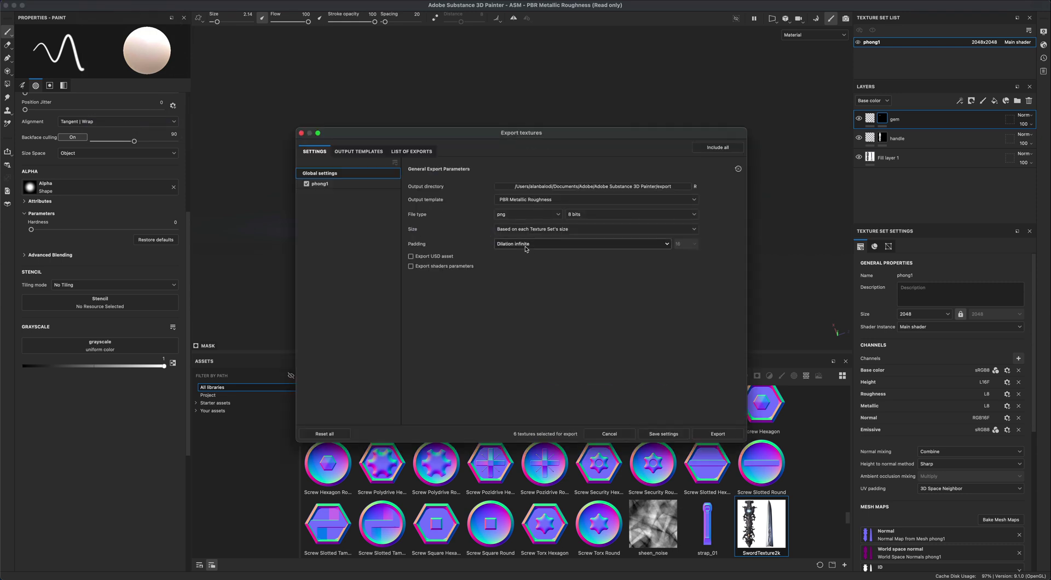
{"action": "left_click", "coordinate": [525, 245]}
{"action": "left_click", "coordinate": [536, 281]}
{"action": "left_click", "coordinate": [546, 230]}
{"action": "left_click", "coordinate": [539, 287]}
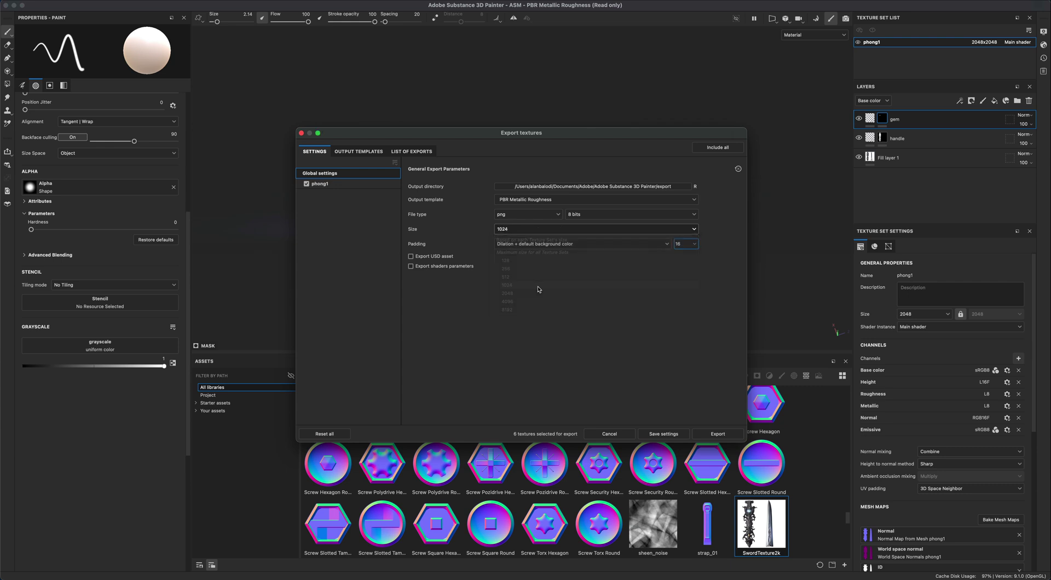
{"action": "left_click", "coordinate": [532, 216]}
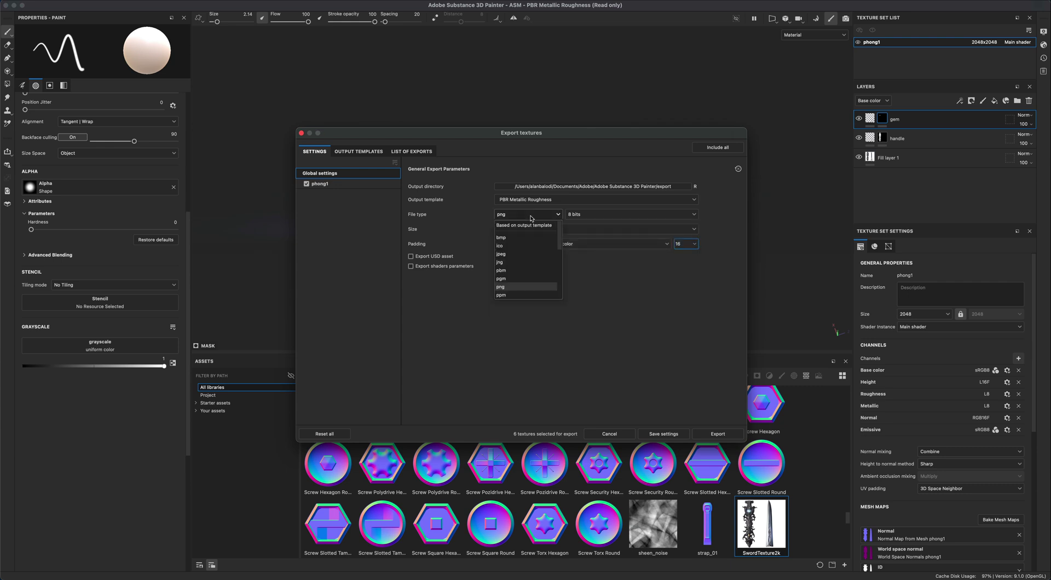
{"action": "left_click", "coordinate": [525, 254]}
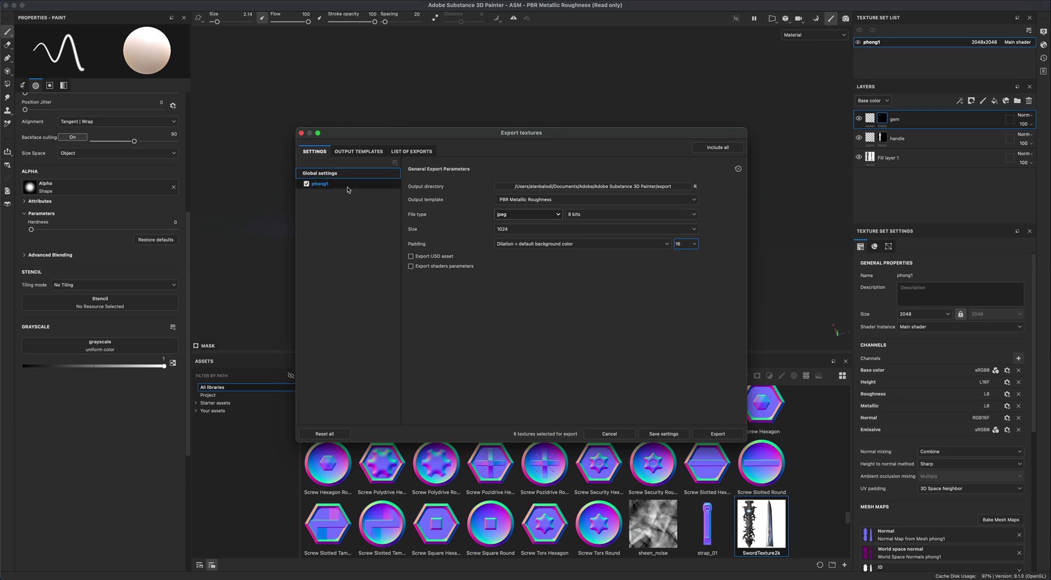
Step: Review the phong1 texture set's export settings and the list of texture files selected for export
{"action": "left_click", "coordinate": [371, 187]}
{"action": "left_click", "coordinate": [402, 153]}
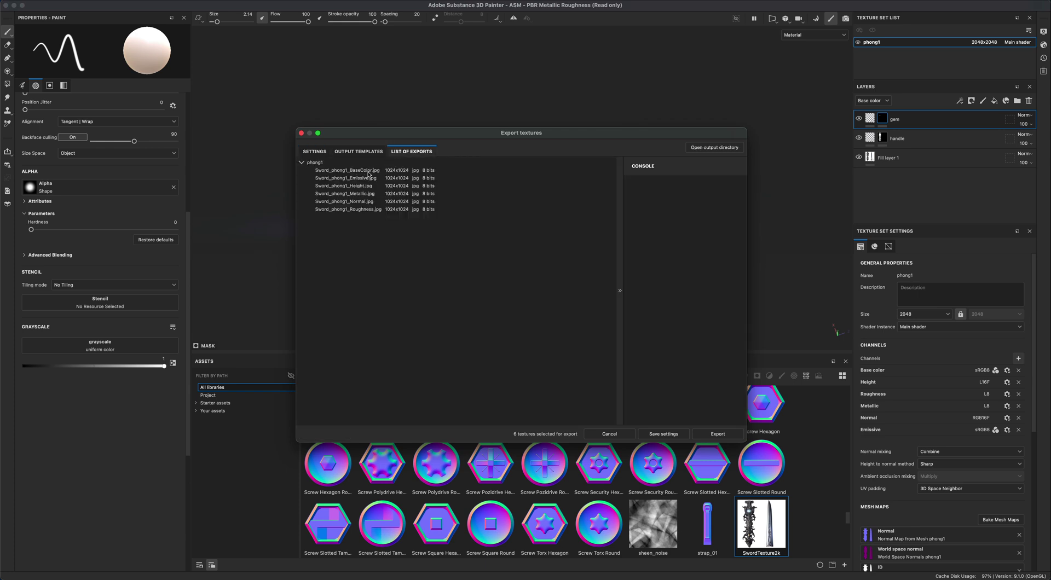
{"action": "left_click", "coordinate": [315, 152]}
{"action": "left_click", "coordinate": [361, 176]}
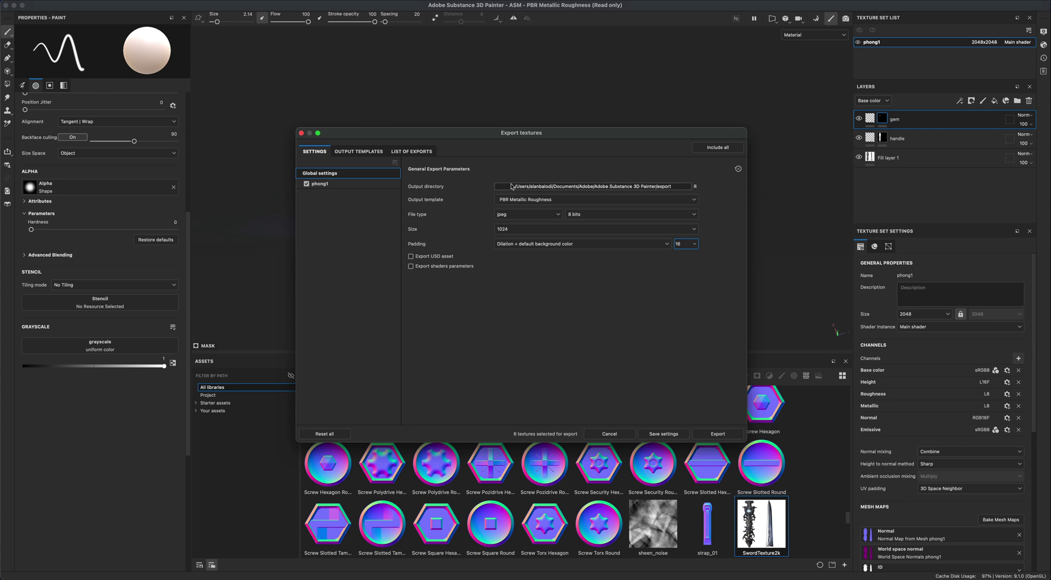
Step: Export the textures into a new folder named textures inside the Sword folder
{"action": "left_click", "coordinate": [639, 188]}
{"action": "left_click", "coordinate": [664, 132]}
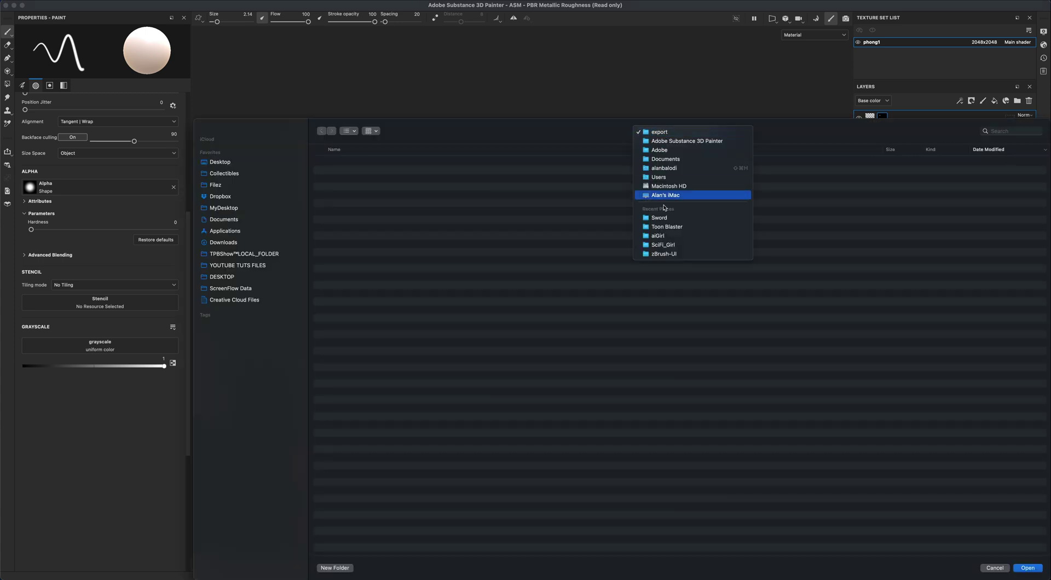
{"action": "left_click", "coordinate": [664, 219]}
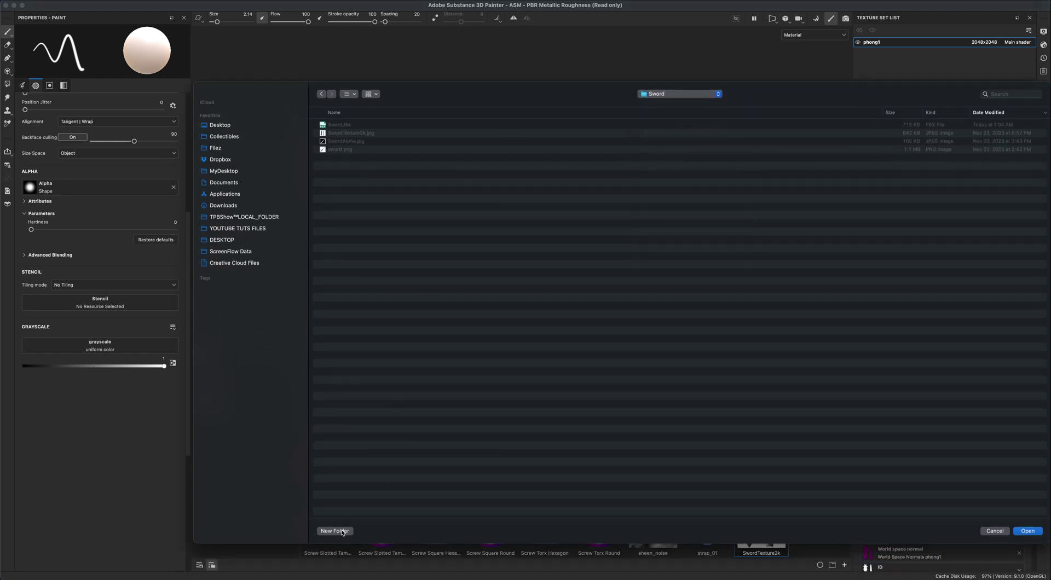
{"action": "left_click", "coordinate": [335, 531]}
{"action": "type", "text": "textures"}
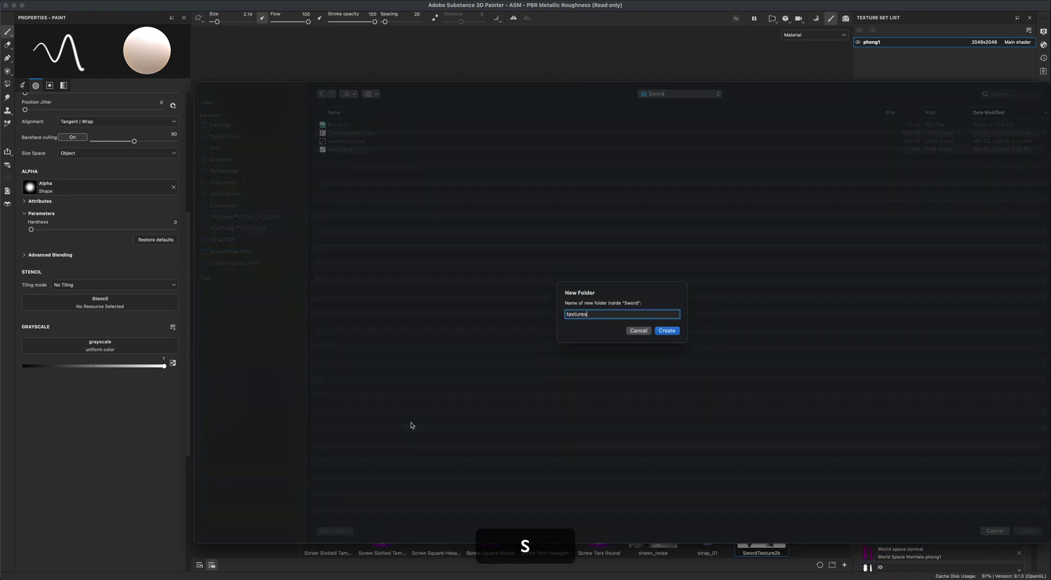
{"action": "key", "text": "Return"}
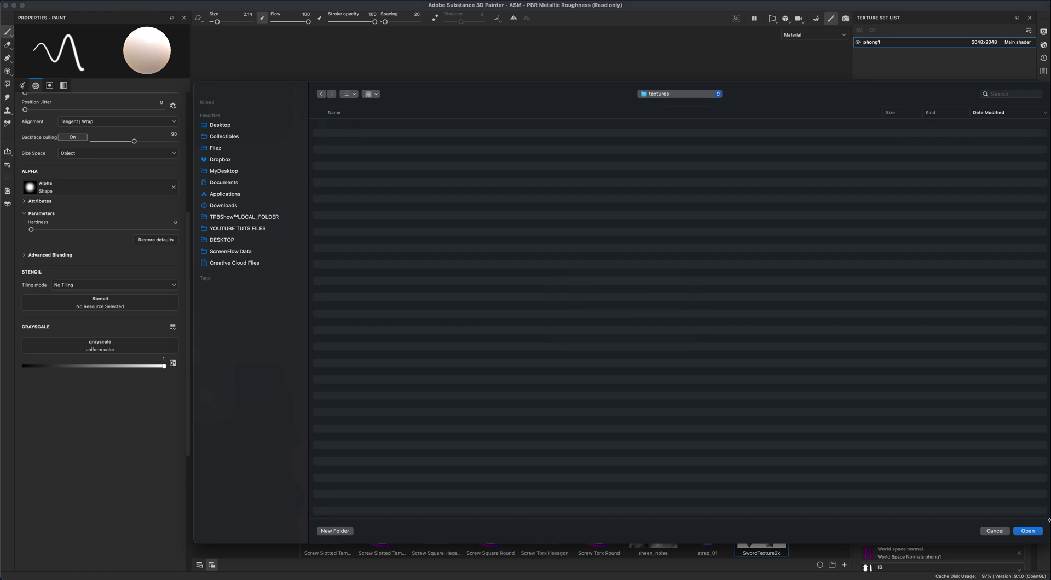
{"action": "left_click", "coordinate": [1027, 531]}
{"action": "left_click", "coordinate": [720, 434]}
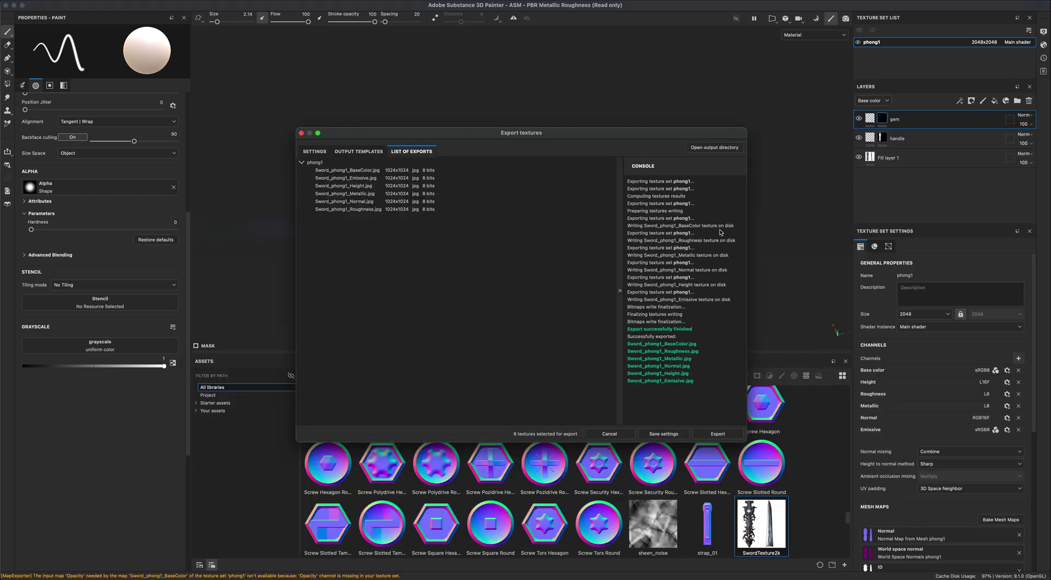
Step: Open the export's output directory and show the exported textures as icons in an enlarged window
{"action": "left_click", "coordinate": [707, 152]}
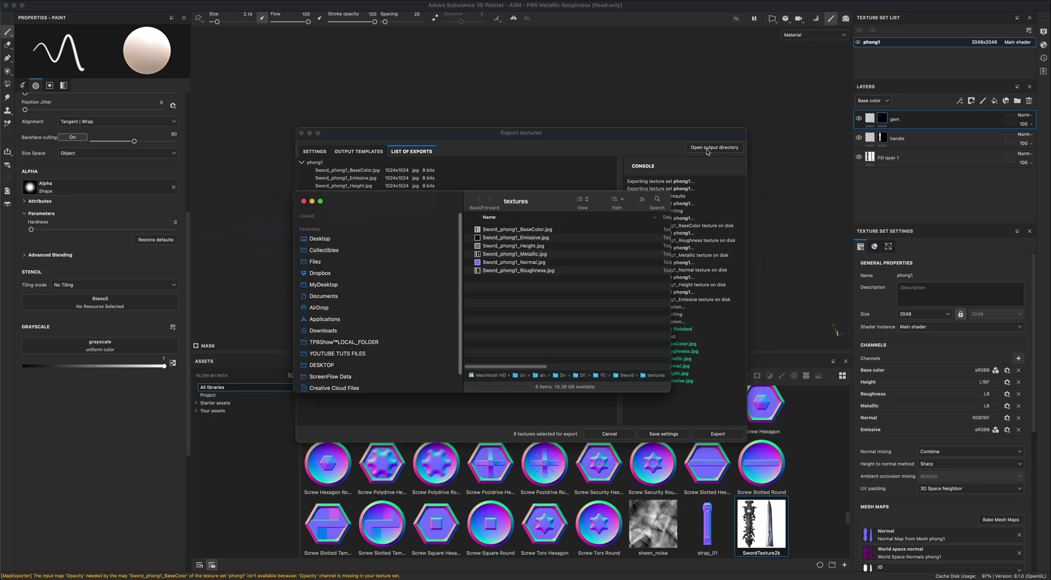
{"action": "left_click", "coordinate": [583, 199]}
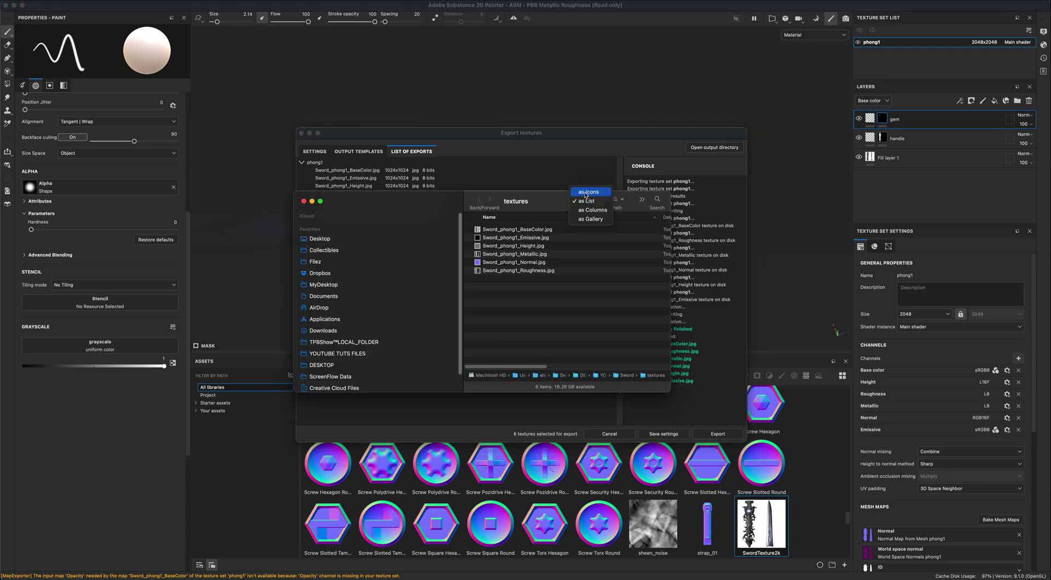
{"action": "left_click", "coordinate": [589, 193]}
{"action": "left_click_drag", "start_coordinate": [670, 392], "coordinate": [974, 526]}
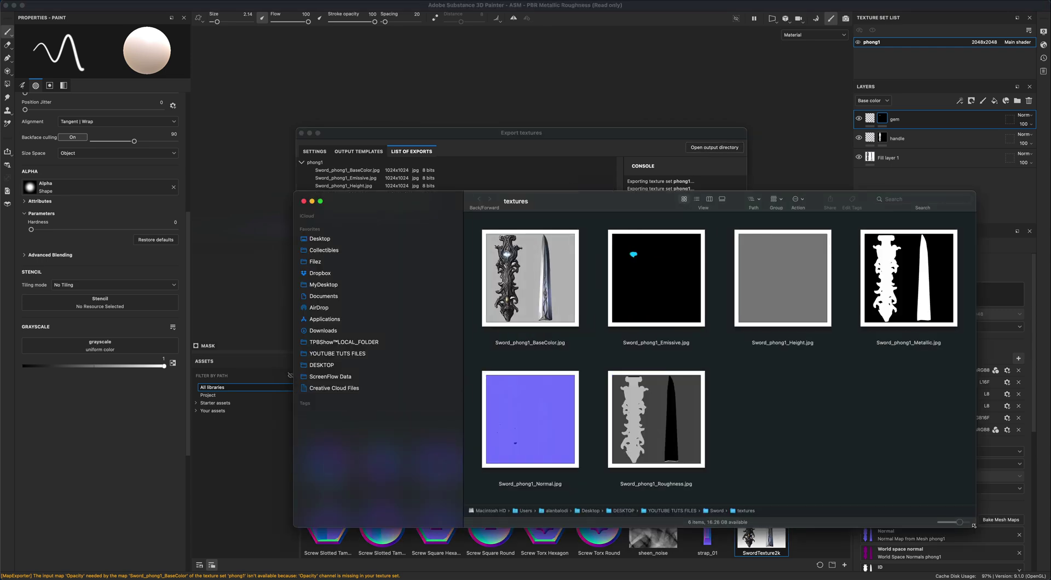
Step: Examine the exported base color, emissive, height and metallic maps of the sword
{"action": "left_click", "coordinate": [550, 302]}
{"action": "left_click", "coordinate": [637, 295]}
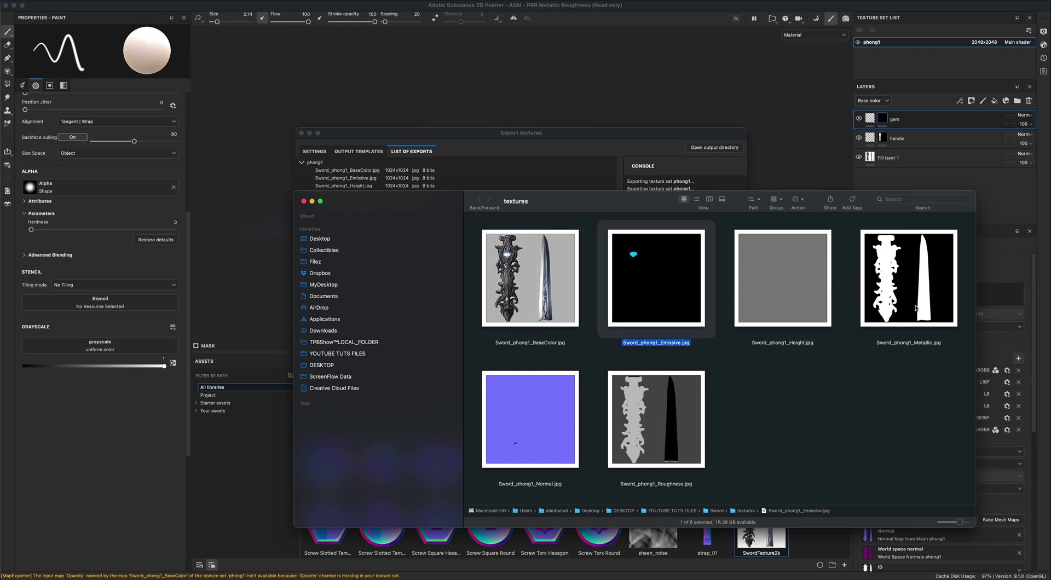
{"action": "left_click", "coordinate": [812, 312]}
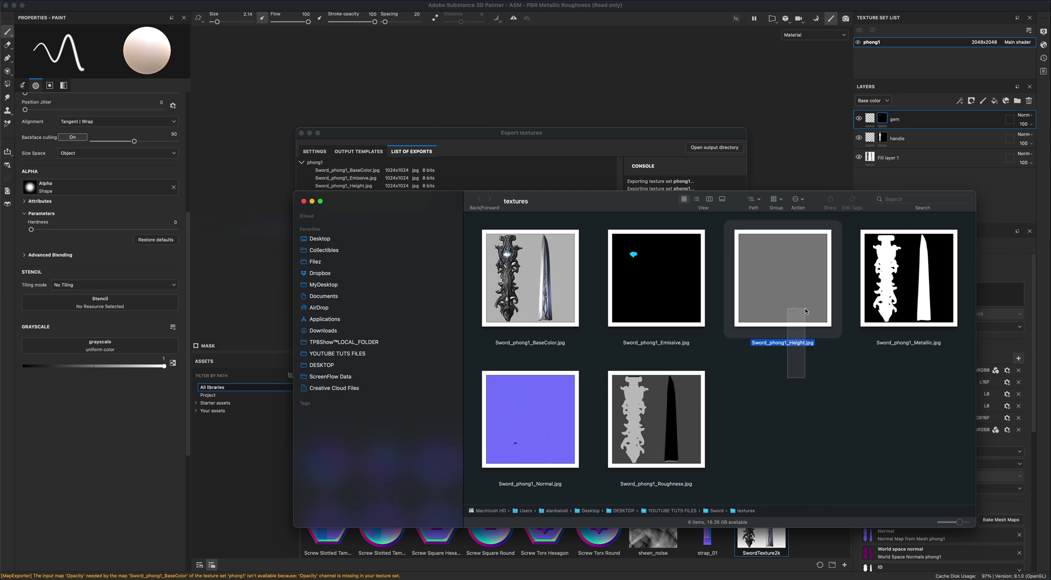
{"action": "left_click", "coordinate": [911, 305]}
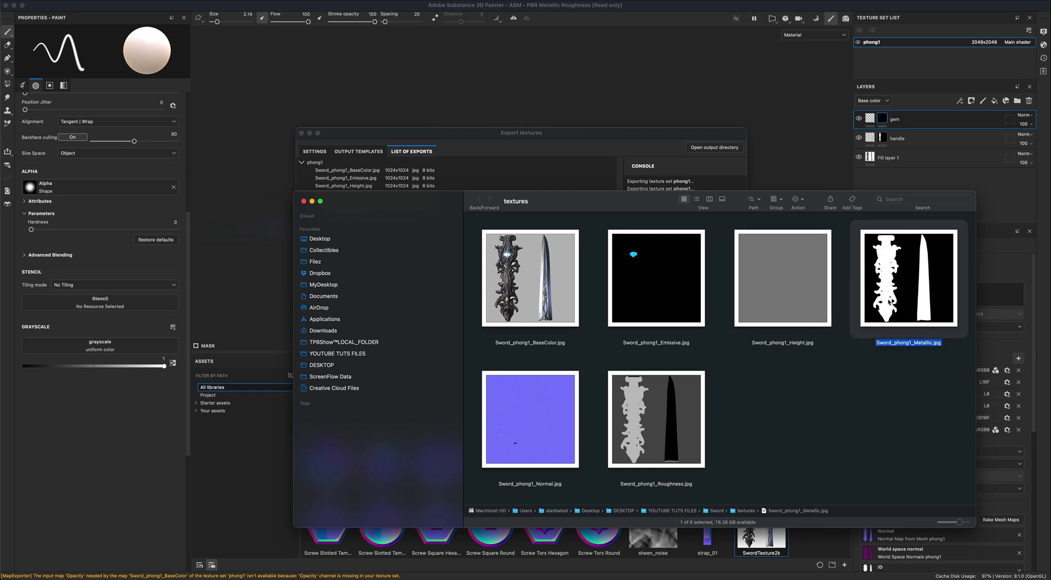
Step: Examine the exported roughness map and close the textures folder window
{"action": "left_click", "coordinate": [677, 412]}
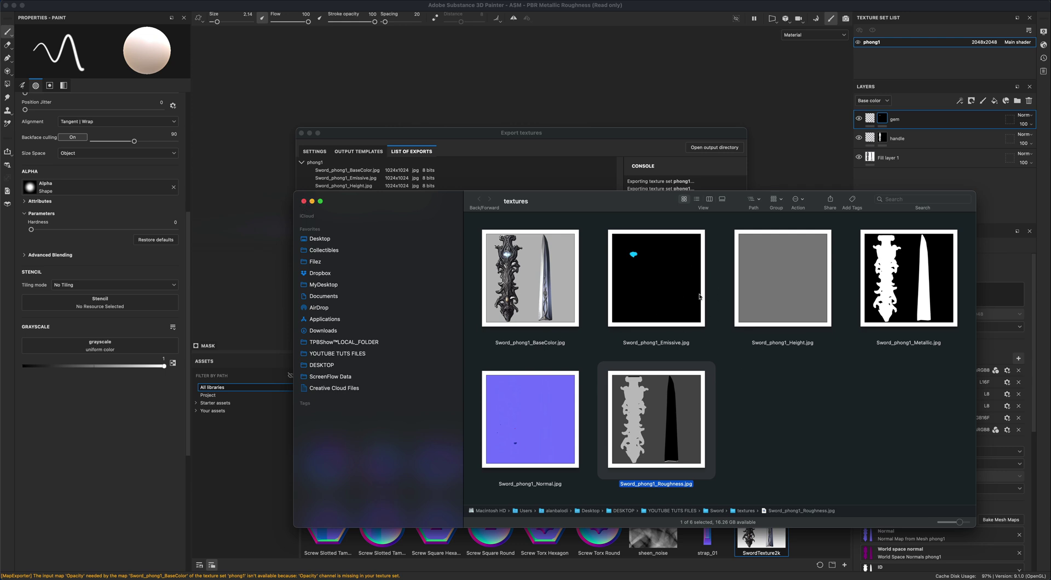
{"action": "left_click", "coordinate": [305, 202]}
Step: Change the texture export's output template to Mesh Maps and review the phong1 maps listed for export
{"action": "left_click_drag", "start_coordinate": [611, 147], "coordinate": [632, 153]}
{"action": "left_click", "coordinate": [336, 156]}
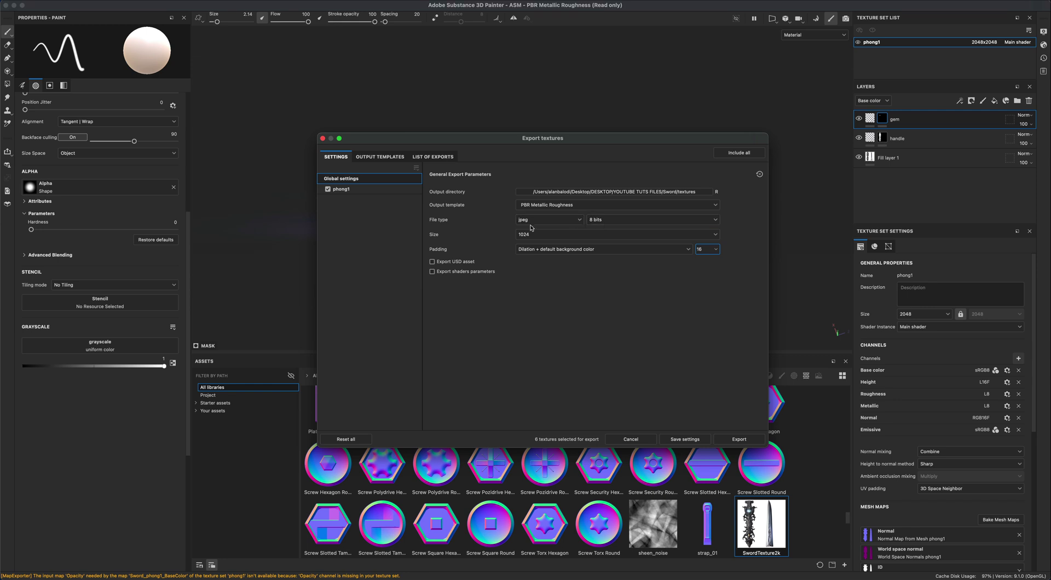
{"action": "left_click", "coordinate": [542, 206]}
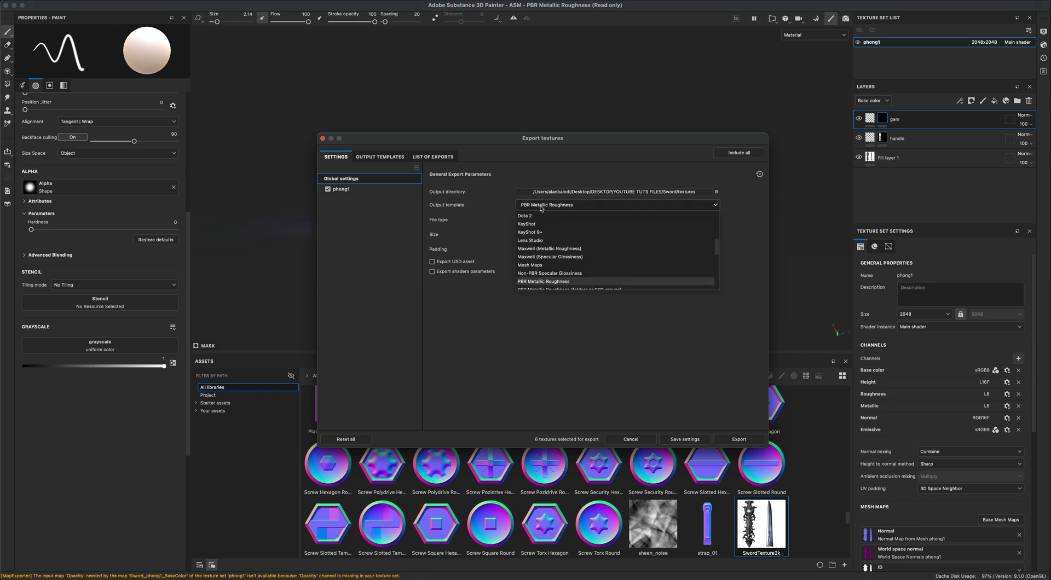
{"action": "left_click", "coordinate": [574, 266]}
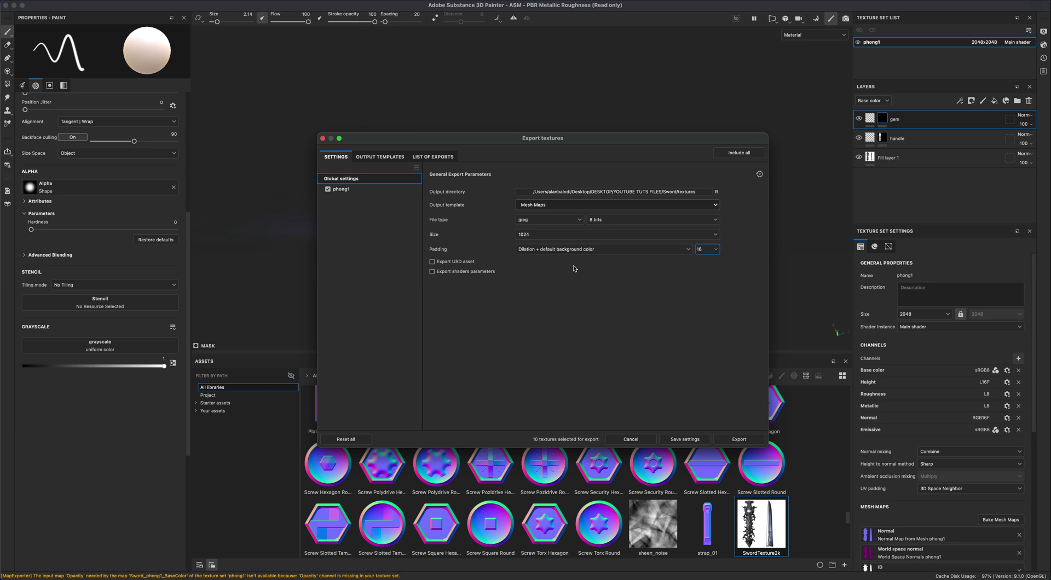
{"action": "left_click", "coordinate": [350, 190]}
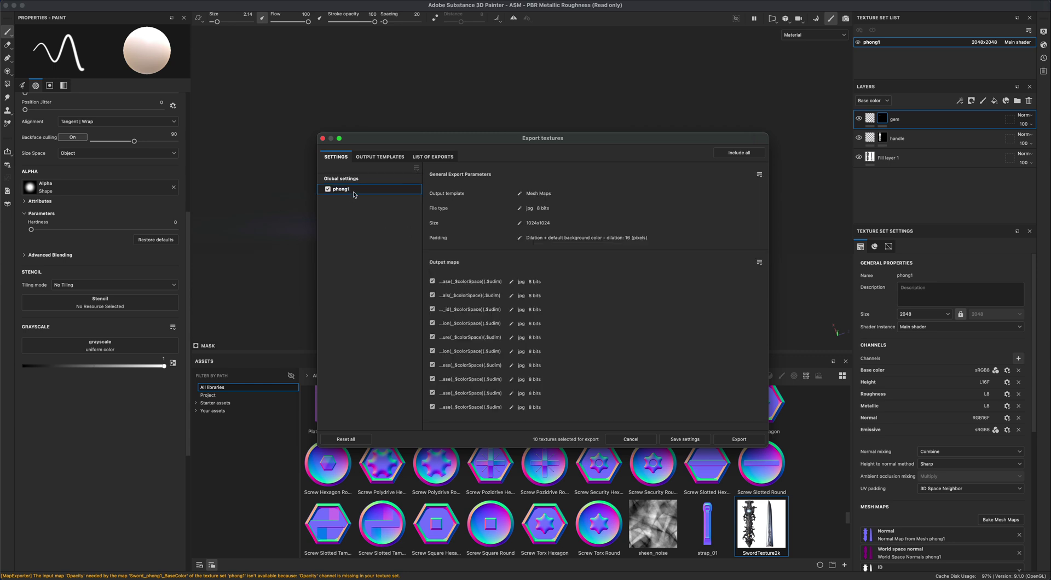
{"action": "left_click", "coordinate": [438, 158]}
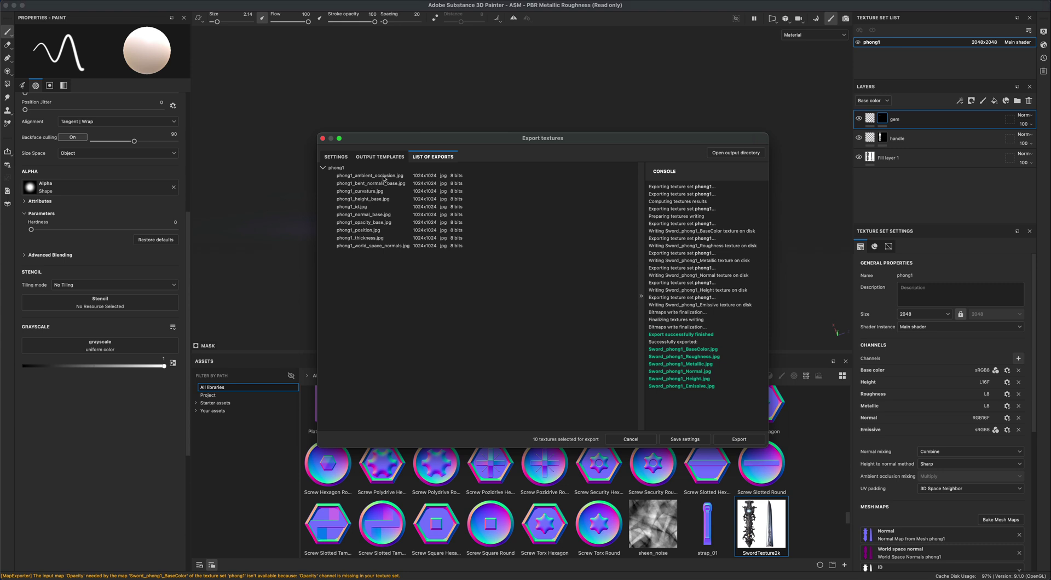
Step: Exclude every phong1 output map except the normal base map and export it as a jpeg
{"action": "left_click", "coordinate": [336, 157]}
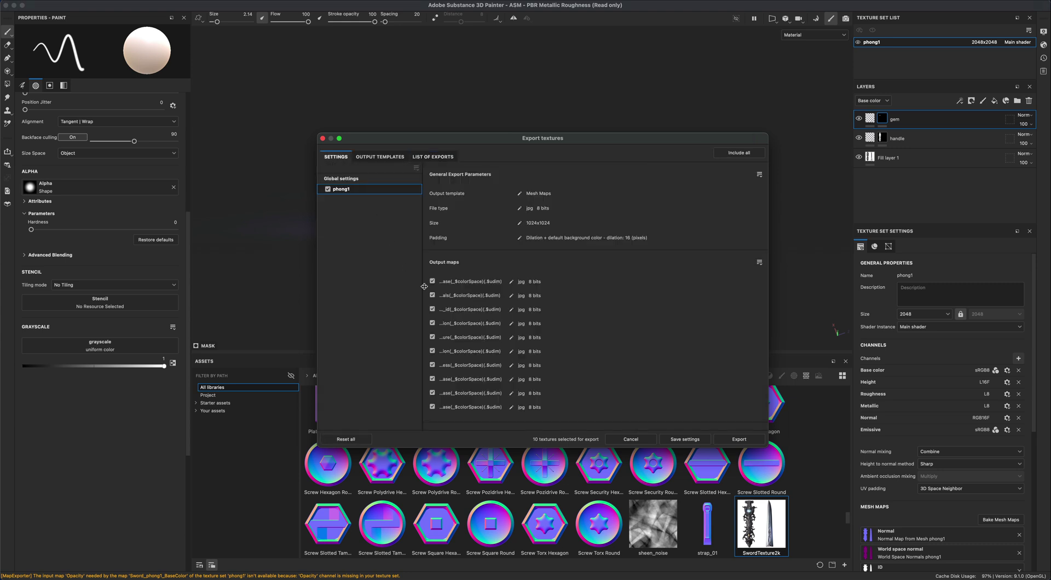
{"action": "left_click", "coordinate": [432, 295]}
{"action": "left_click", "coordinate": [432, 310]}
{"action": "left_click", "coordinate": [432, 323]}
{"action": "left_click", "coordinate": [433, 337]}
{"action": "left_click", "coordinate": [432, 351]}
{"action": "left_click", "coordinate": [432, 393]}
{"action": "left_click", "coordinate": [432, 407]}
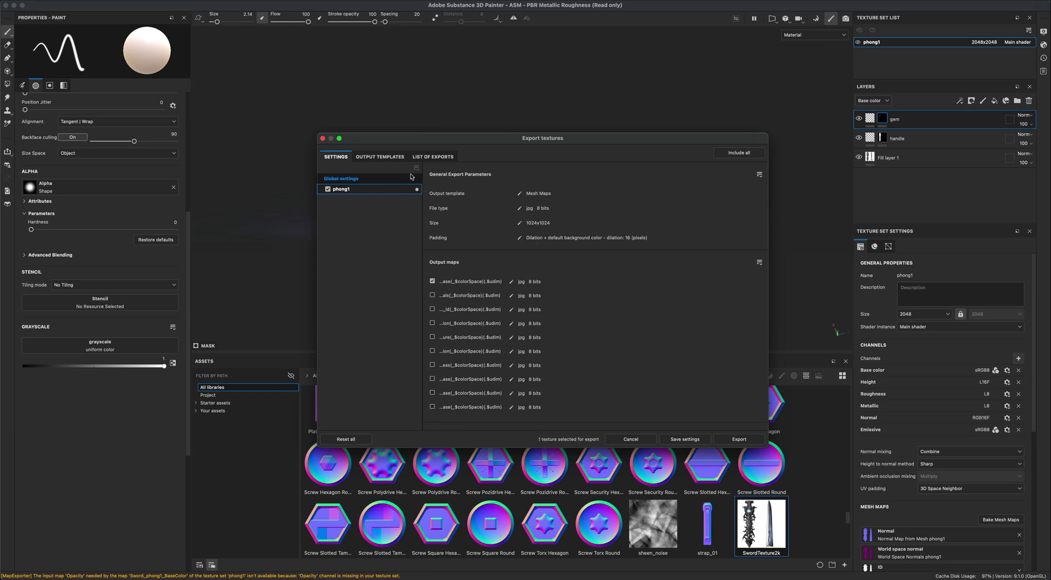
Step: Replace the normal base map with the ambient occlusion map in the phong1 export selection and export it
{"action": "left_click", "coordinate": [433, 281]}
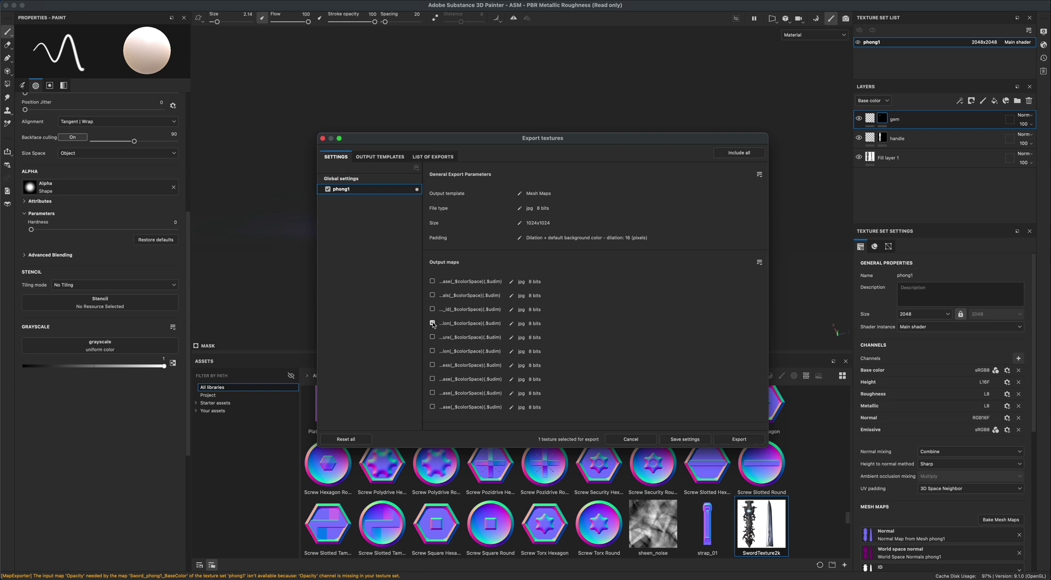
{"action": "left_click", "coordinate": [434, 157]}
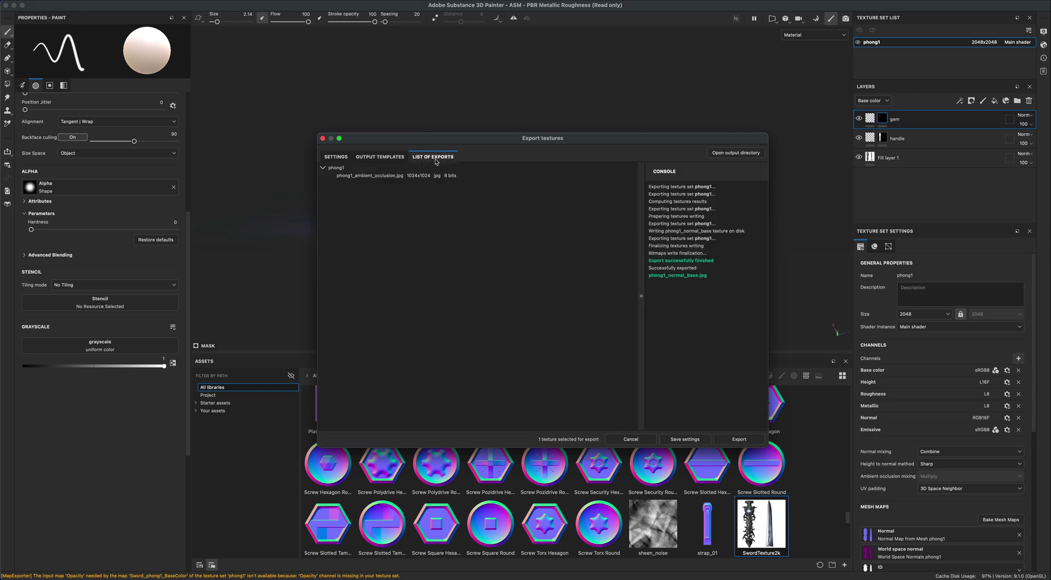
{"action": "left_click", "coordinate": [336, 157]}
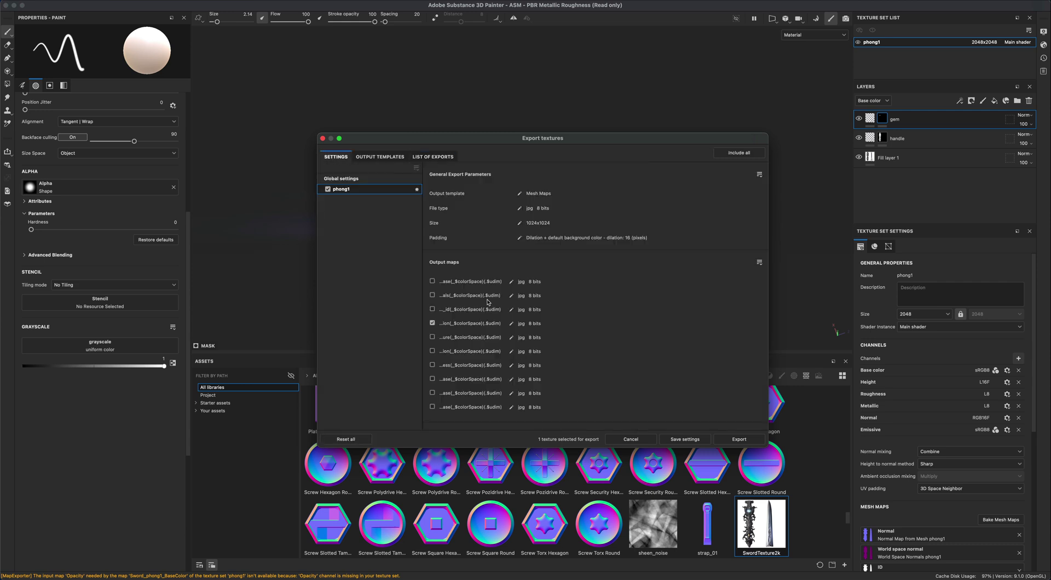
{"action": "left_click", "coordinate": [722, 438]}
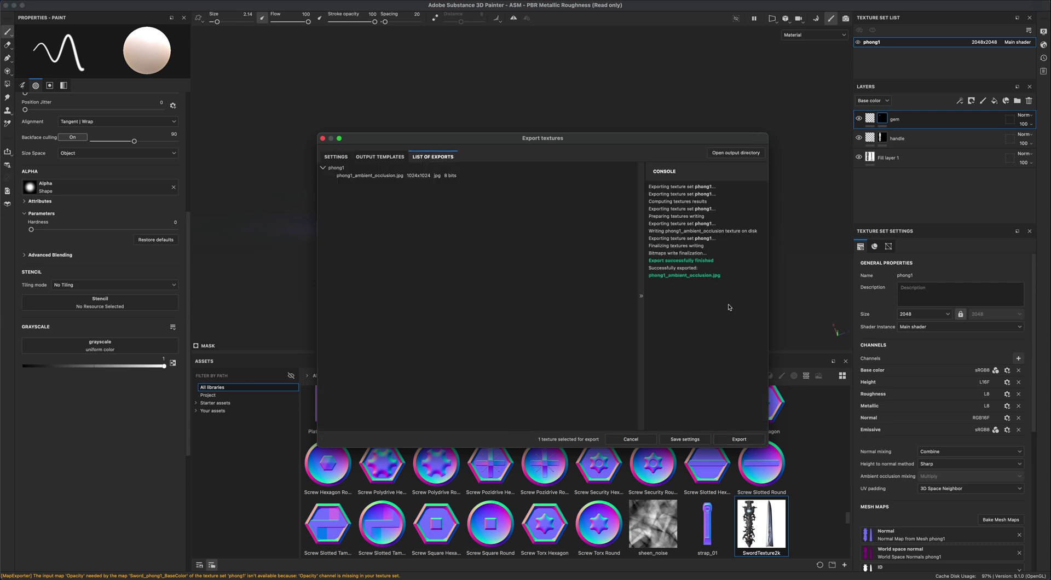
Step: Open the output directory, preview phong1_ambient_occlusion.jpg at full size and close the folder window
{"action": "left_click", "coordinate": [736, 153]}
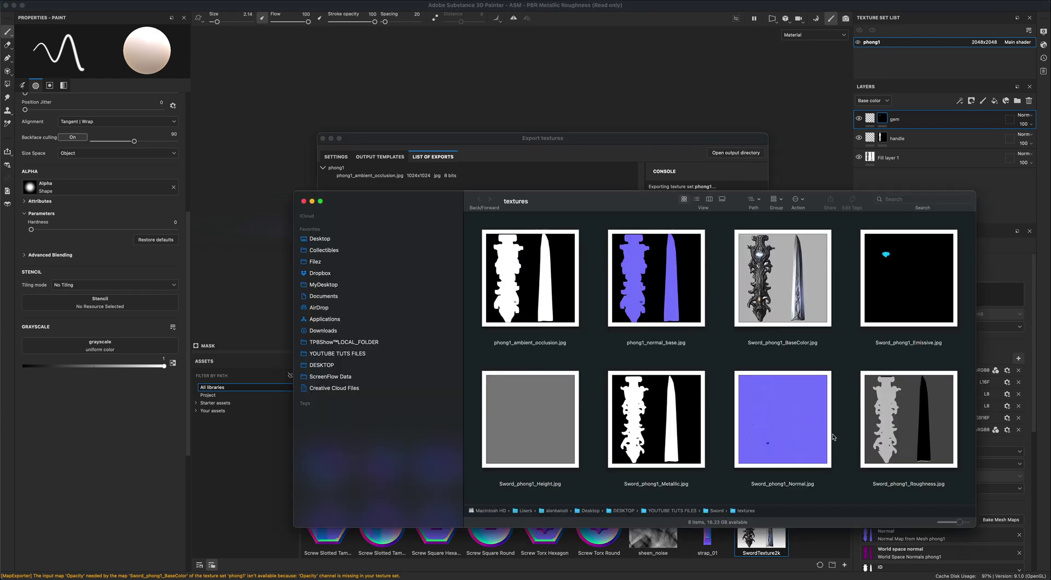
{"action": "left_click", "coordinate": [530, 307]}
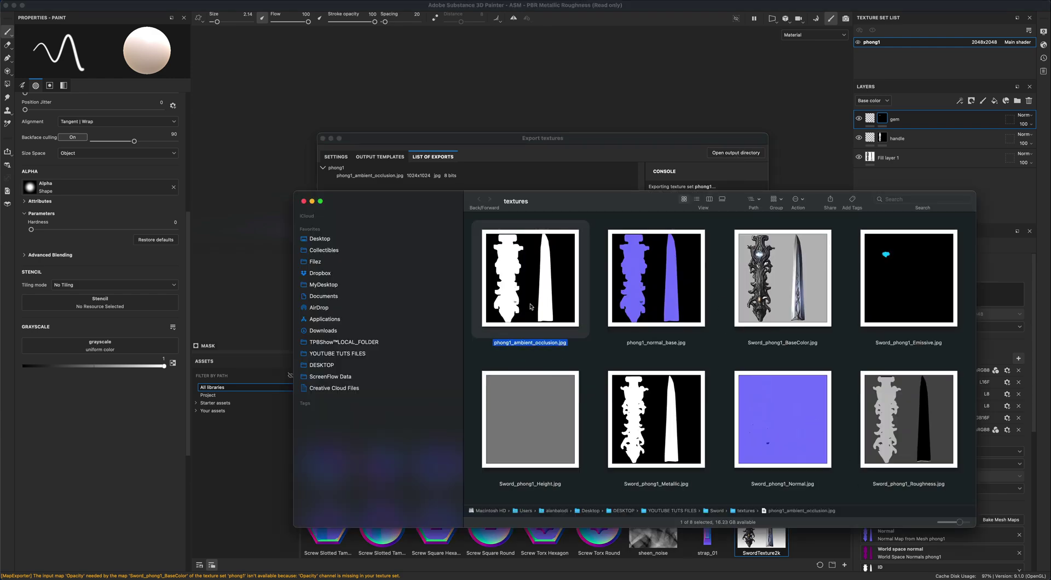
{"action": "key", "text": "space"}
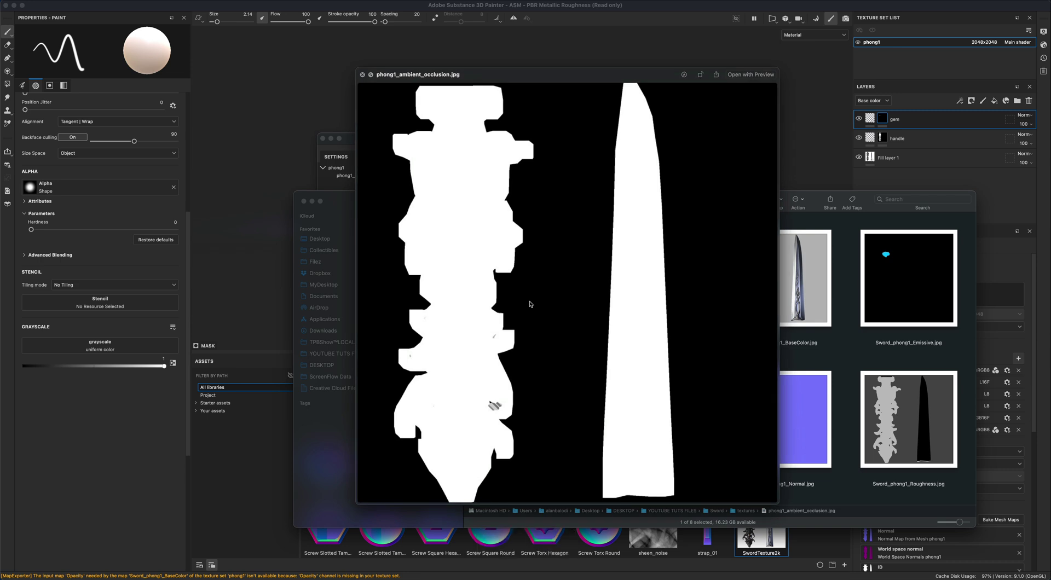
{"action": "left_click", "coordinate": [362, 75]}
{"action": "left_click", "coordinate": [549, 354]}
{"action": "left_click", "coordinate": [534, 348]}
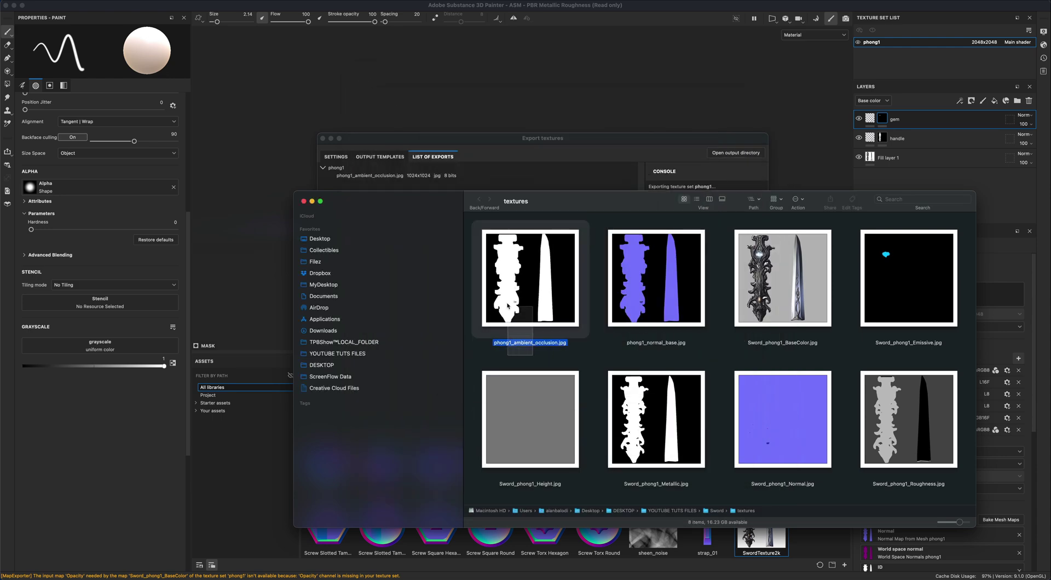
{"action": "left_click", "coordinate": [537, 354]}
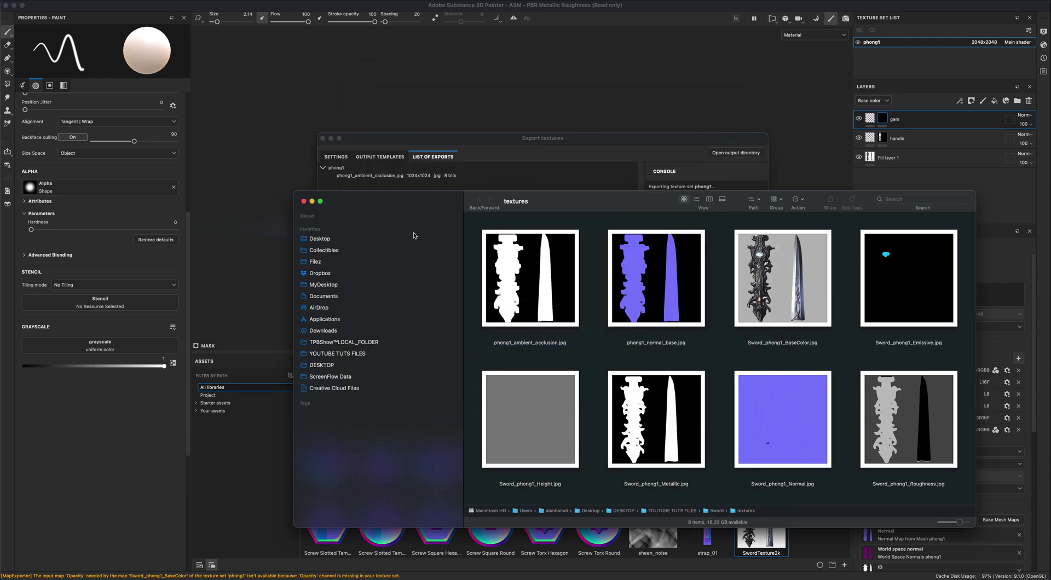
{"action": "left_click", "coordinate": [304, 202]}
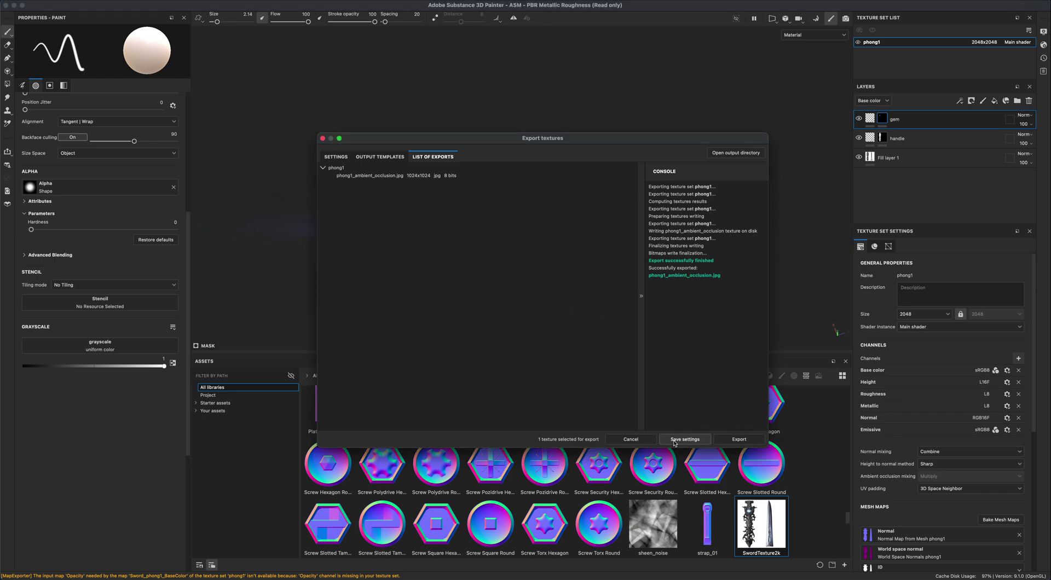
Step: Save the export settings and switch to Maya to inspect the sword model, leaving nothing selected
{"action": "left_click", "coordinate": [675, 440]}
{"action": "left_click_drag", "start_coordinate": [551, 269], "coordinate": [571, 258], "text": "alt"}
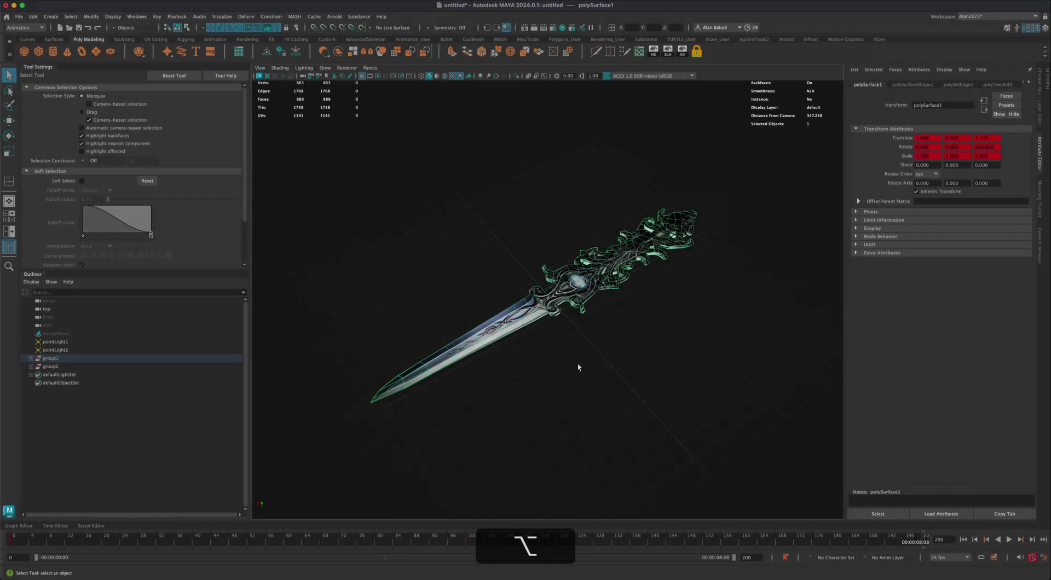
{"action": "mouse_move", "coordinate": [577, 363]}
{"action": "left_mouse_down", "text": "alt"}
{"action": "mouse_move", "coordinate": [591, 347]}
{"action": "mouse_move", "coordinate": [577, 359]}
{"action": "mouse_move", "coordinate": [594, 352]}
{"action": "mouse_move", "coordinate": [502, 255]}
{"action": "mouse_move", "coordinate": [611, 356]}
{"action": "mouse_move", "coordinate": [629, 345]}
{"action": "mouse_move", "coordinate": [519, 313]}
{"action": "left_mouse_up", "text": "alt"}
{"action": "left_click", "coordinate": [630, 344]}
{"action": "left_click", "coordinate": [519, 312]}
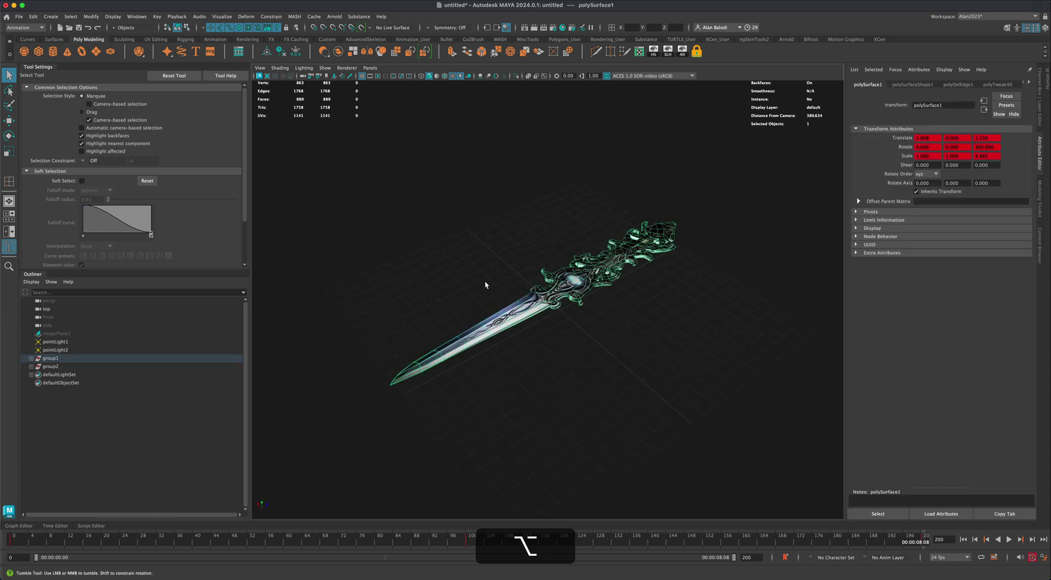
{"action": "left_click_drag", "start_coordinate": [485, 281], "coordinate": [575, 369], "text": "alt"}
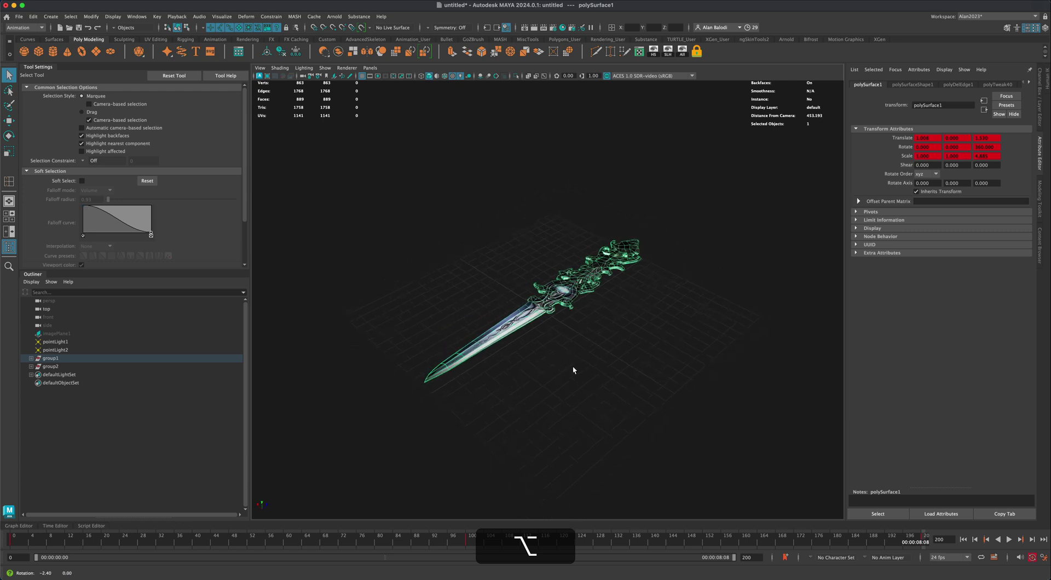
{"action": "left_click", "coordinate": [479, 271]}
{"action": "left_click_drag", "start_coordinate": [479, 277], "coordinate": [442, 228], "text": "alt"}
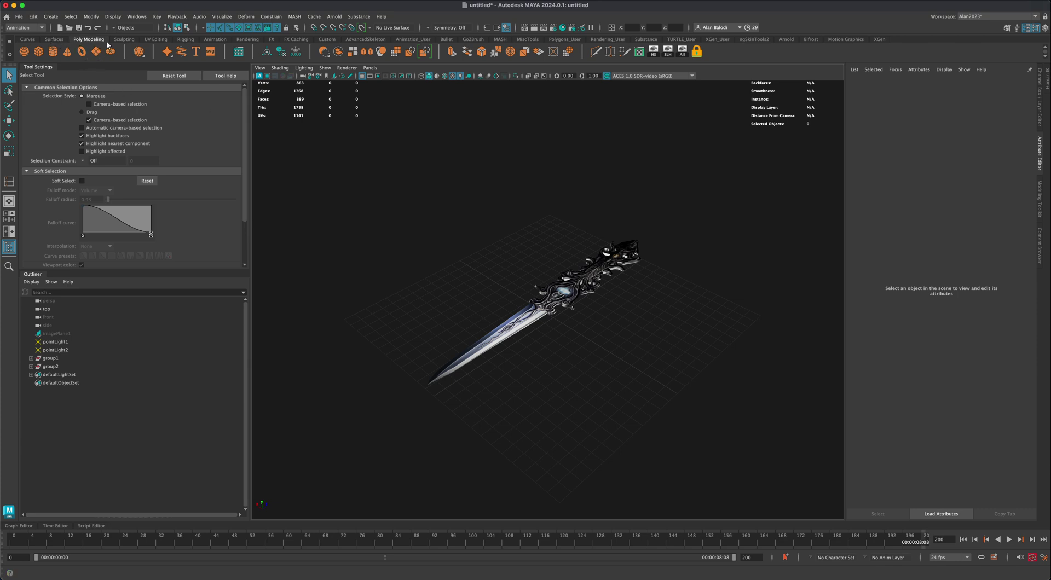
Step: Apply the Substance workflow for Arnold to image maps, using all the texture files in the Sword/textures folder
{"action": "left_click", "coordinate": [641, 40]}
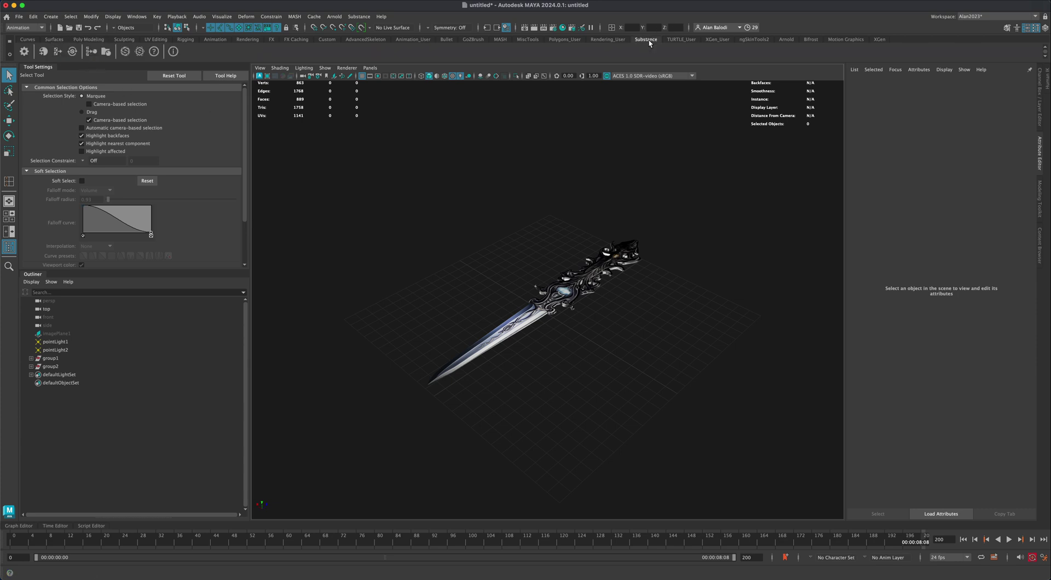
{"action": "left_click", "coordinate": [92, 53]}
{"action": "left_click_drag", "start_coordinate": [479, 202], "coordinate": [514, 204]}
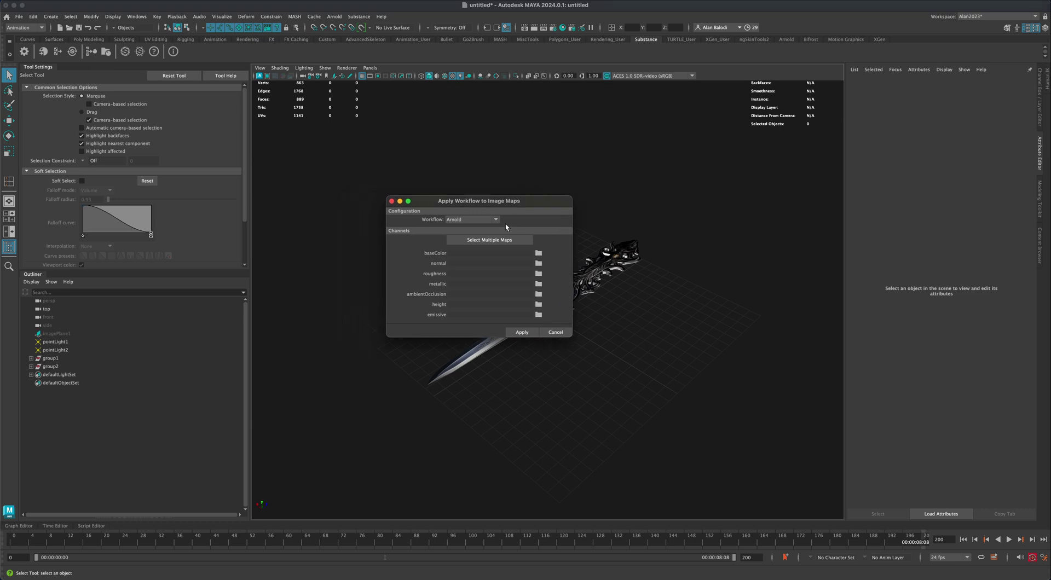
{"action": "left_click", "coordinate": [498, 239]}
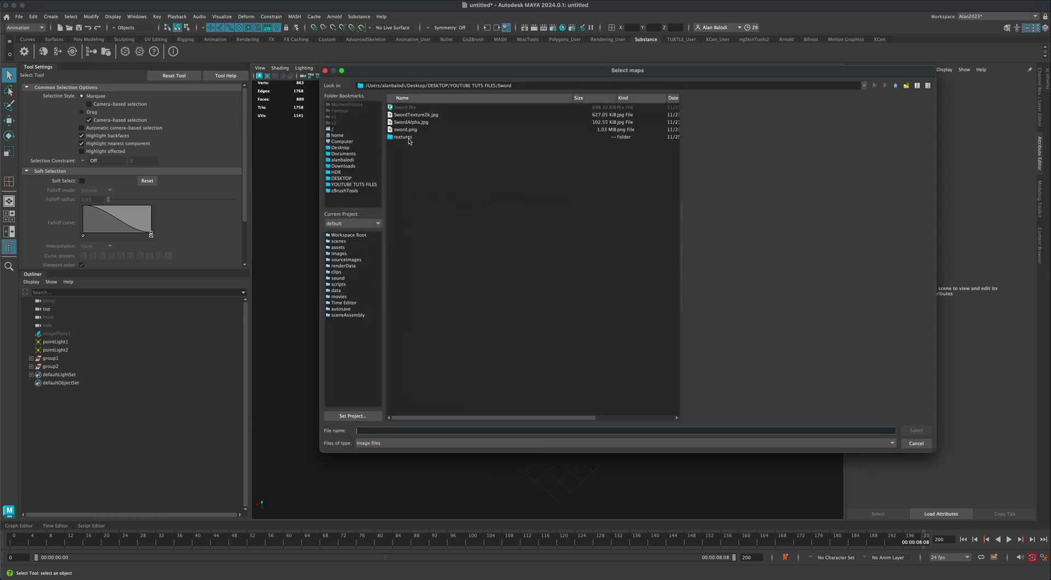
{"action": "double_click", "coordinate": [404, 137]}
{"action": "left_click", "coordinate": [424, 159], "text": "shift"}
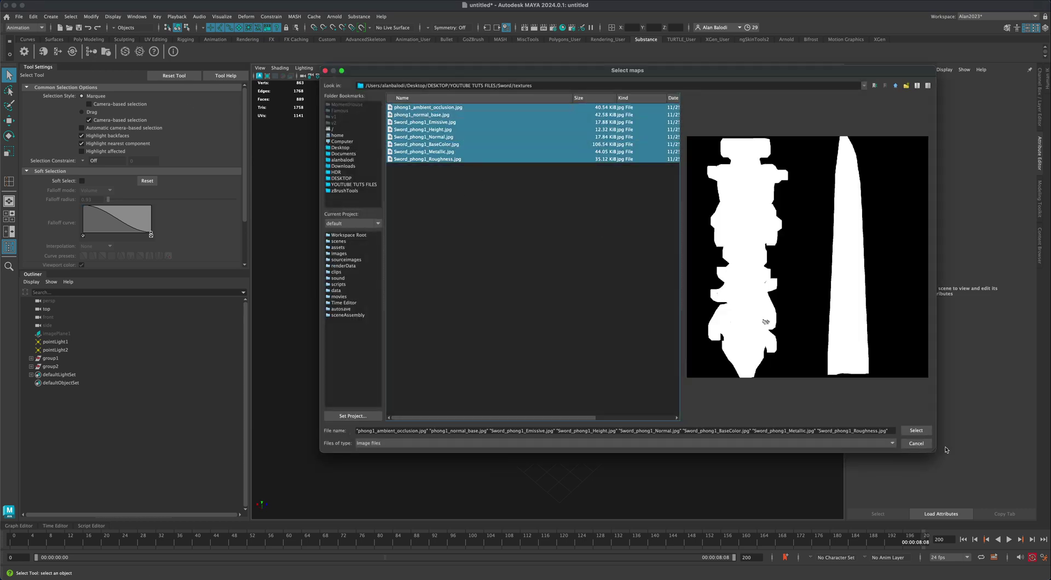
{"action": "left_click", "coordinate": [916, 430]}
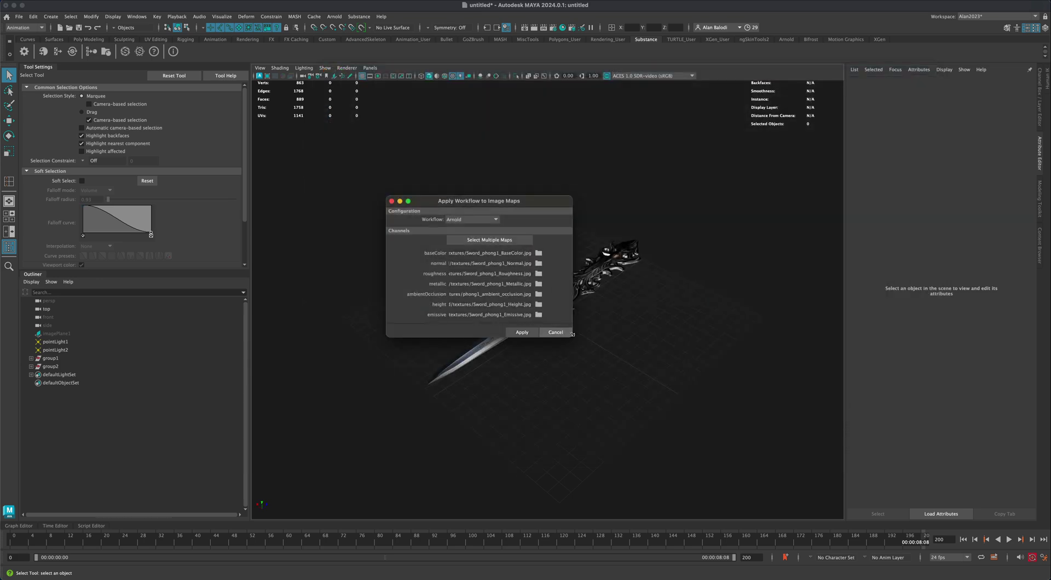
{"action": "left_click_drag", "start_coordinate": [572, 335], "coordinate": [620, 402]}
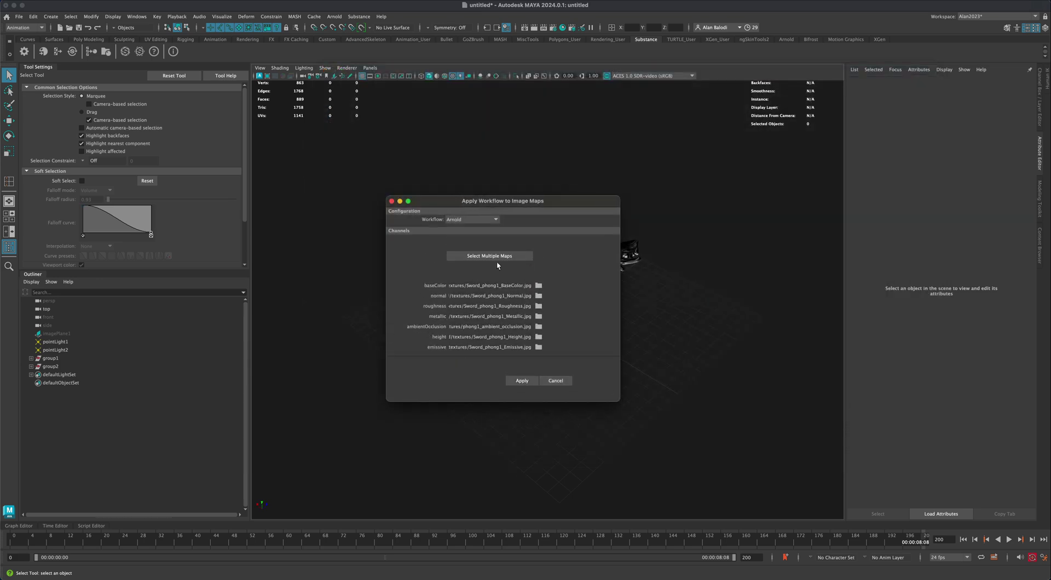
{"action": "left_click", "coordinate": [521, 381]}
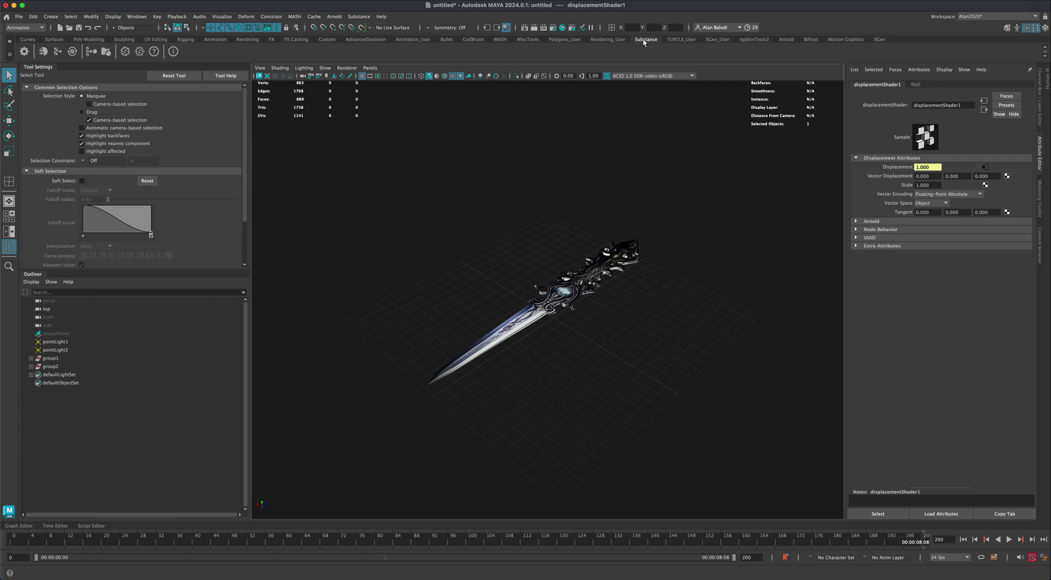
Step: Search the Plug-in Manager for "Substance" and check whether its plug-ins are loaded
{"action": "left_click", "coordinate": [137, 16]}
{"action": "mouse_move", "coordinate": [161, 110]}
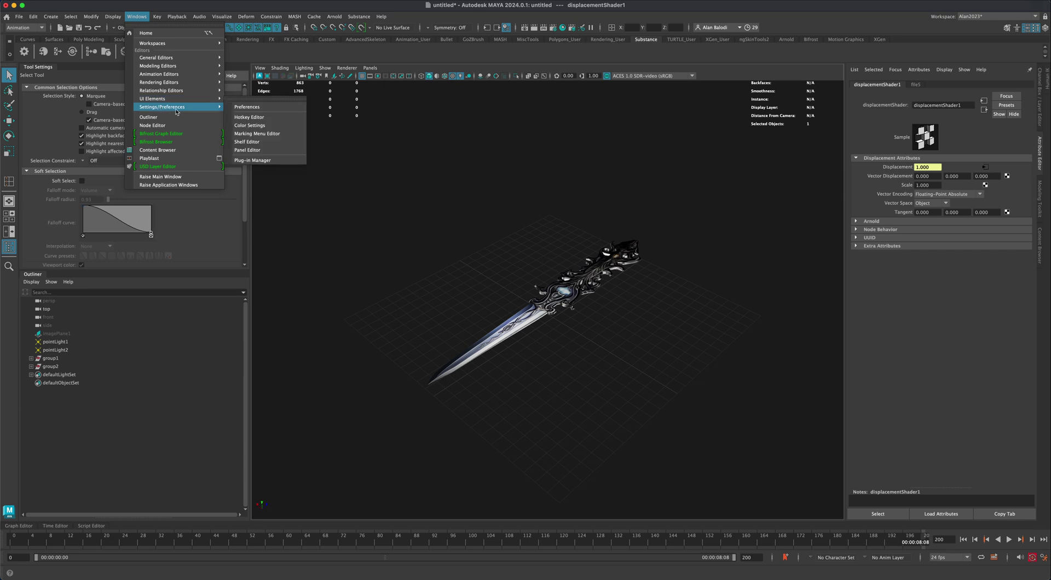
{"action": "left_click", "coordinate": [253, 160]}
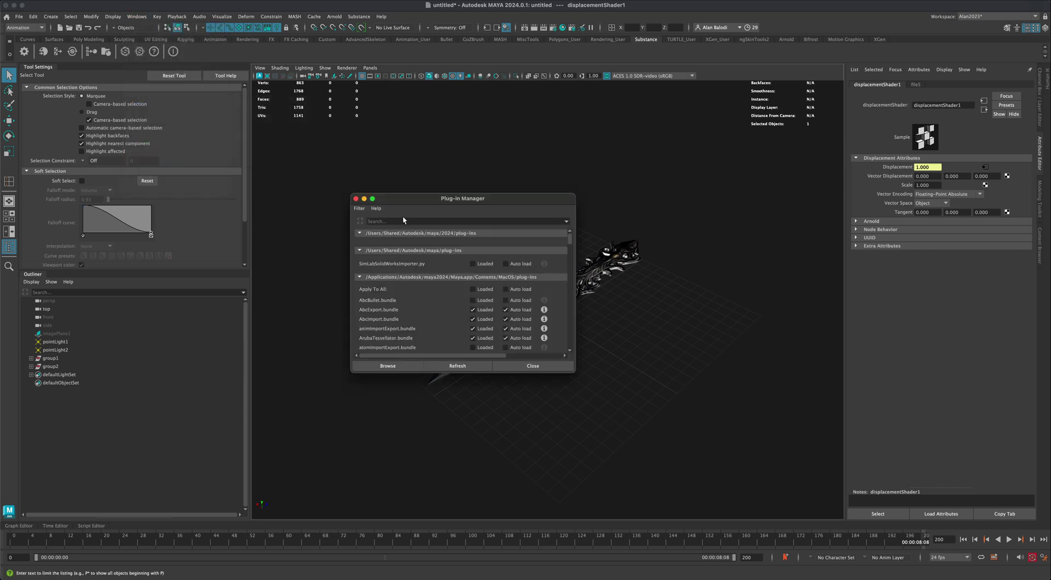
{"action": "left_click", "coordinate": [397, 219]}
{"action": "type", "text": "Substance"}
{"action": "key", "text": "Return"}
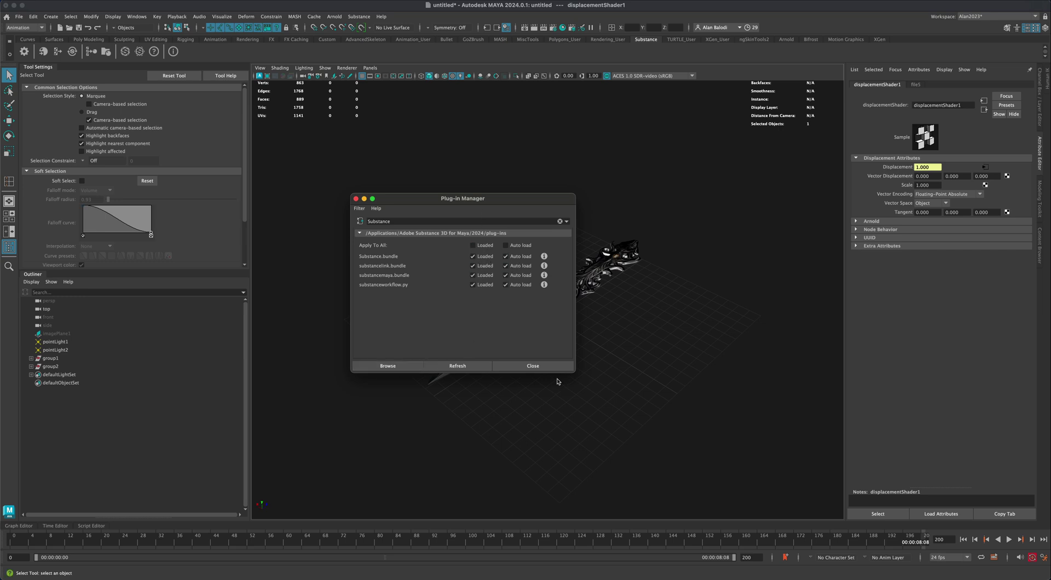
{"action": "left_click", "coordinate": [533, 366]}
Step: Assign the existing aiStandardSurface1 material to the sword mesh
{"action": "left_click_drag", "start_coordinate": [534, 334], "coordinate": [499, 303], "text": "alt"}
{"action": "left_click", "coordinate": [523, 318]}
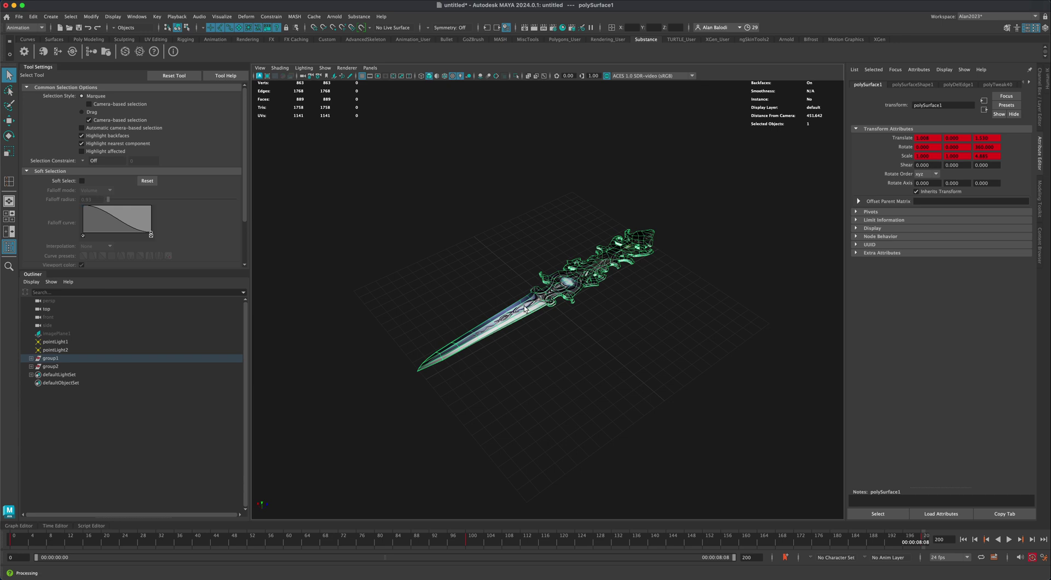
{"action": "right_click", "coordinate": [524, 307]}
{"action": "mouse_move", "coordinate": [529, 534]}
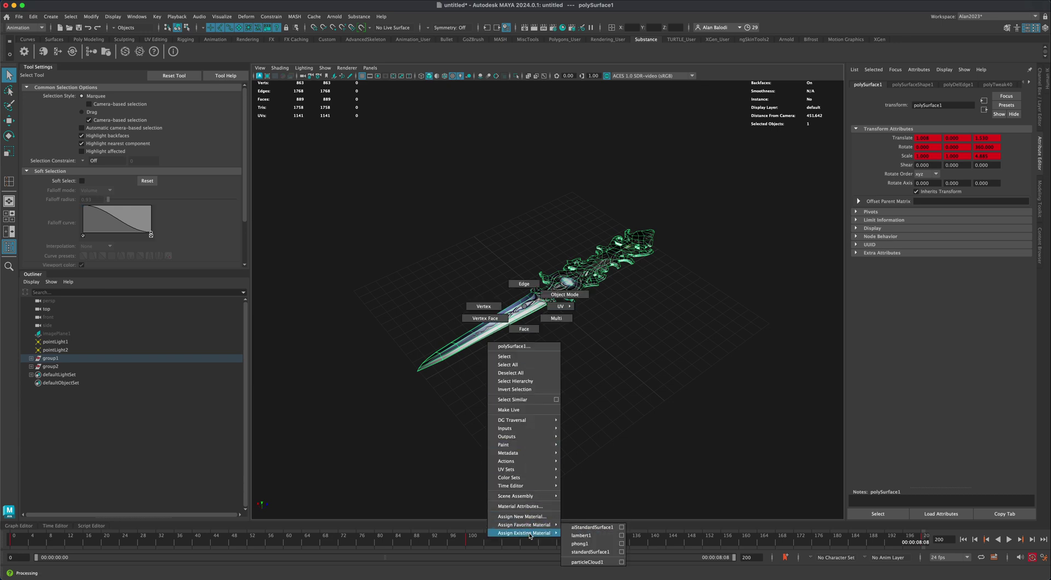
{"action": "left_click", "coordinate": [602, 529]}
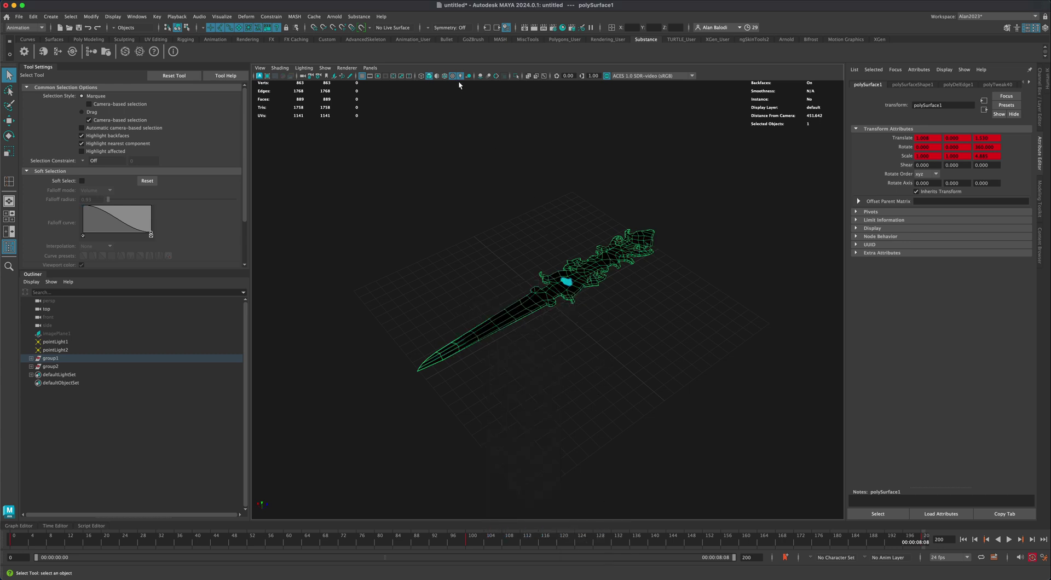
Step: Delete both point lights from the scene
{"action": "left_click_drag", "start_coordinate": [493, 196], "coordinate": [493, 210], "text": "alt"}
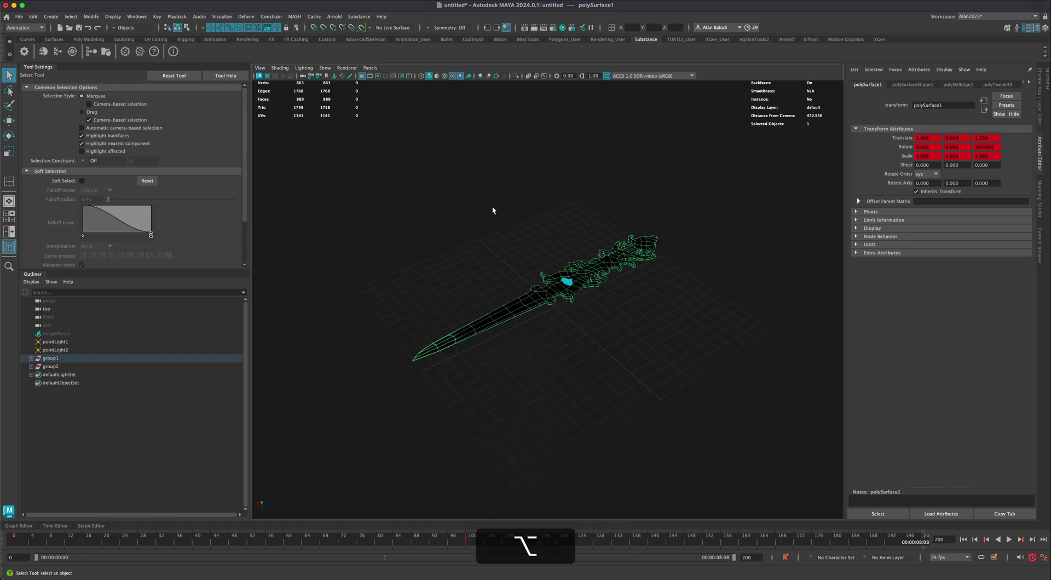
{"action": "left_click", "coordinate": [55, 350]}
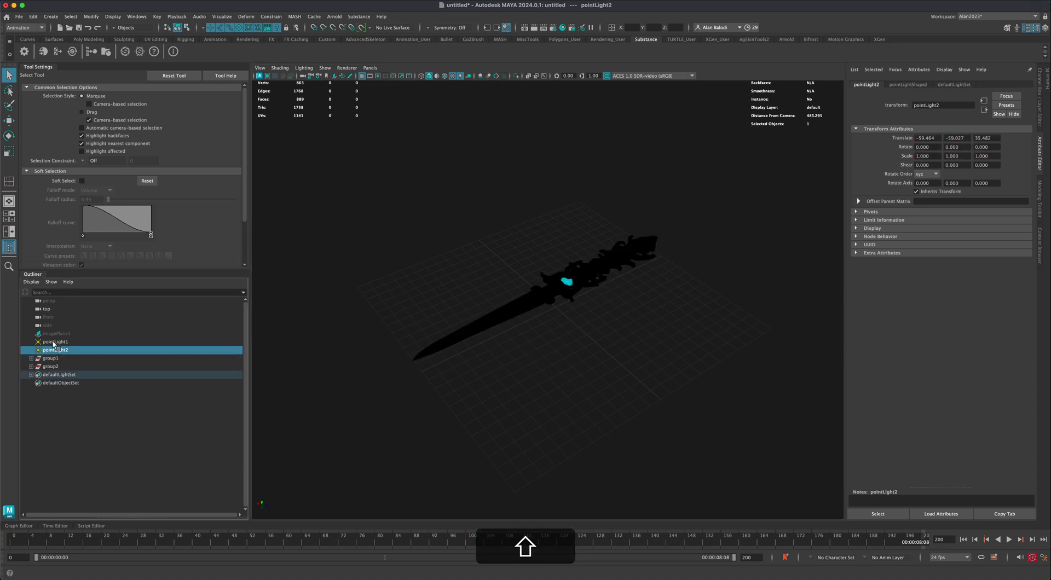
{"action": "left_click", "coordinate": [54, 343], "text": "shift"}
{"action": "key", "text": "Delete"}
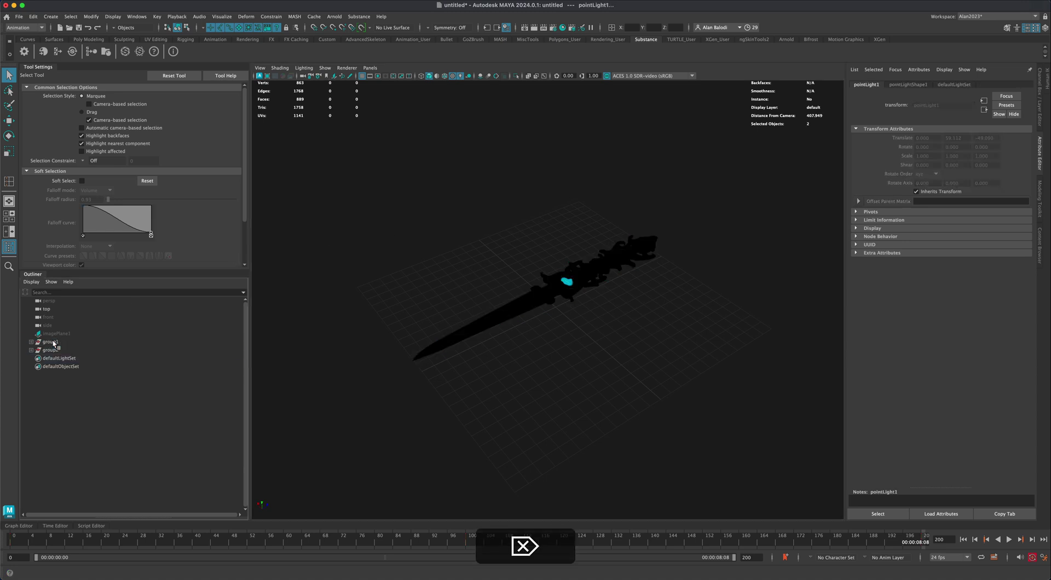
Step: Add an Arnold skydome light to the scene to illuminate the sword
{"action": "left_click", "coordinate": [333, 16]}
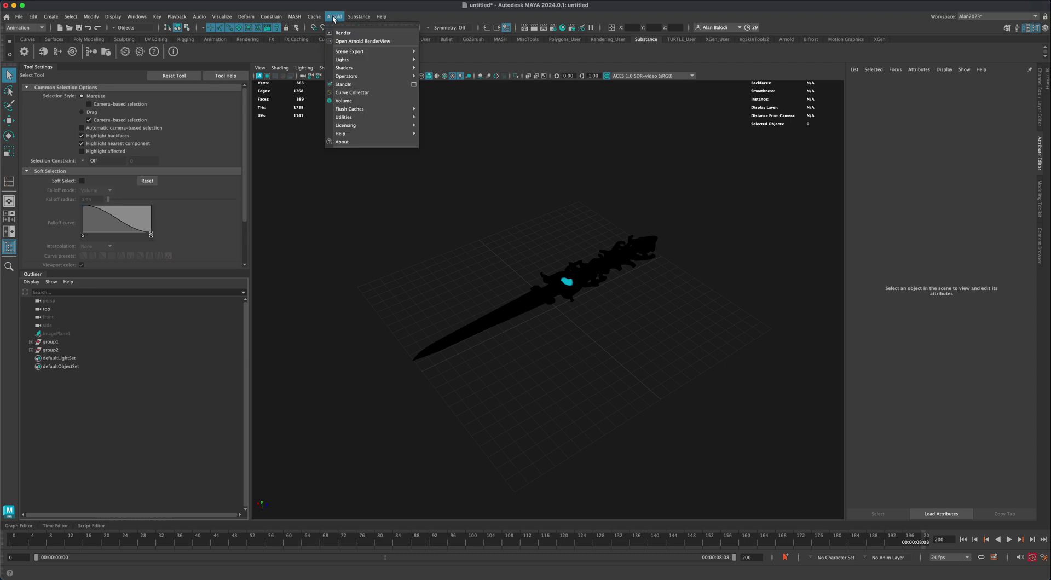
{"action": "mouse_move", "coordinate": [354, 63]}
{"action": "left_click", "coordinate": [444, 68]}
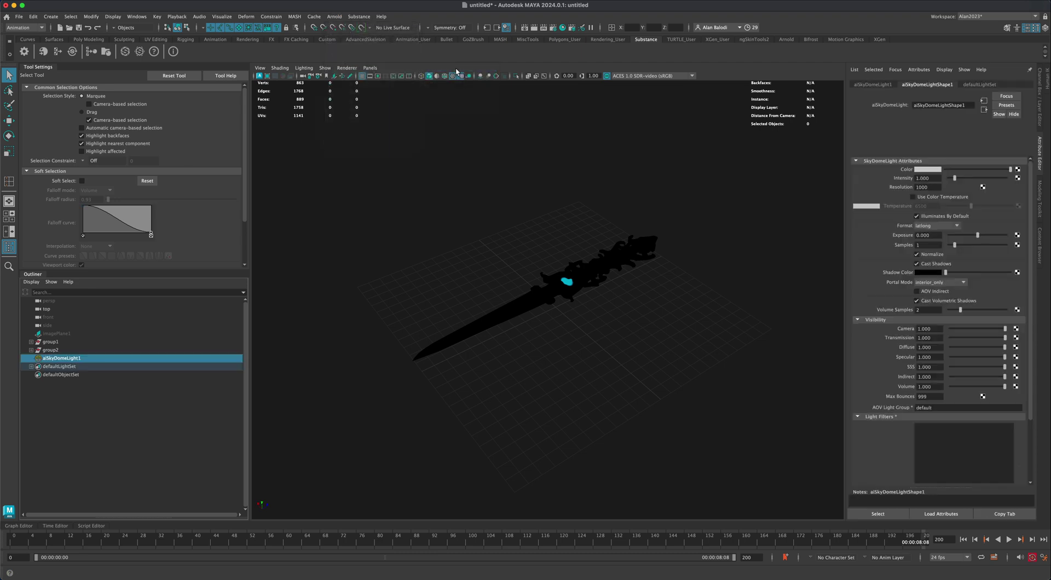
{"action": "left_click_drag", "start_coordinate": [712, 304], "coordinate": [721, 305], "text": "alt"}
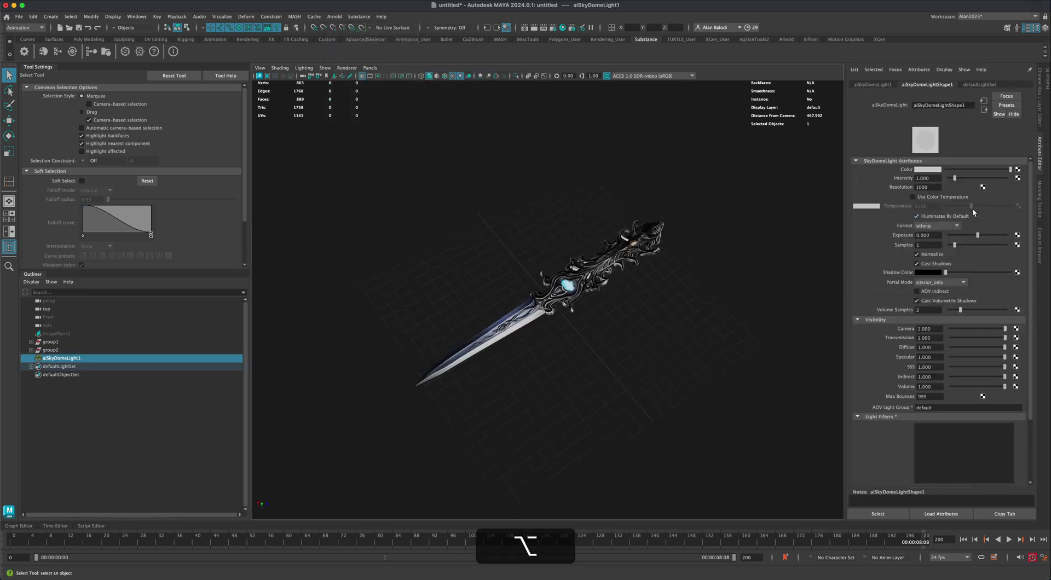
Step: Map a file texture to the skydome light's color, using modern_buildings_2_2k.hdr from the HDR folder
{"action": "left_click", "coordinate": [1018, 169]}
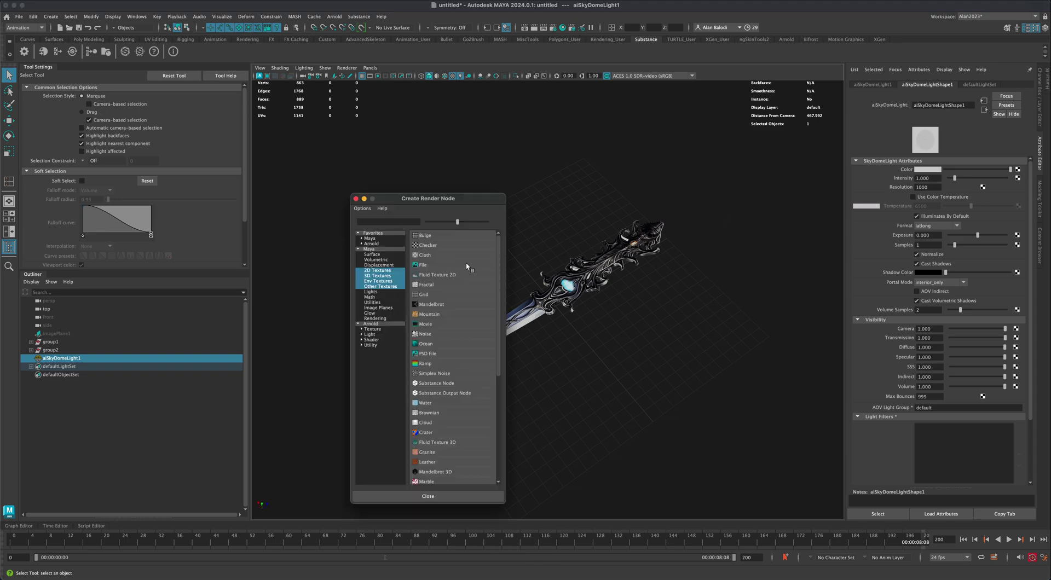
{"action": "left_click", "coordinate": [430, 265]}
{"action": "left_click", "coordinate": [1025, 197]}
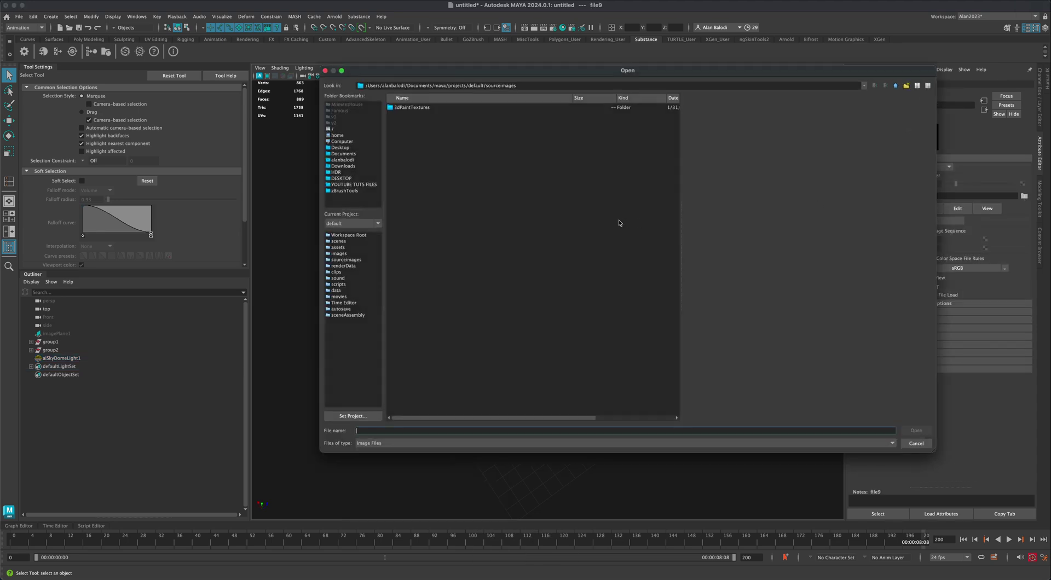
{"action": "left_click", "coordinate": [352, 173]}
{"action": "left_click", "coordinate": [418, 108]}
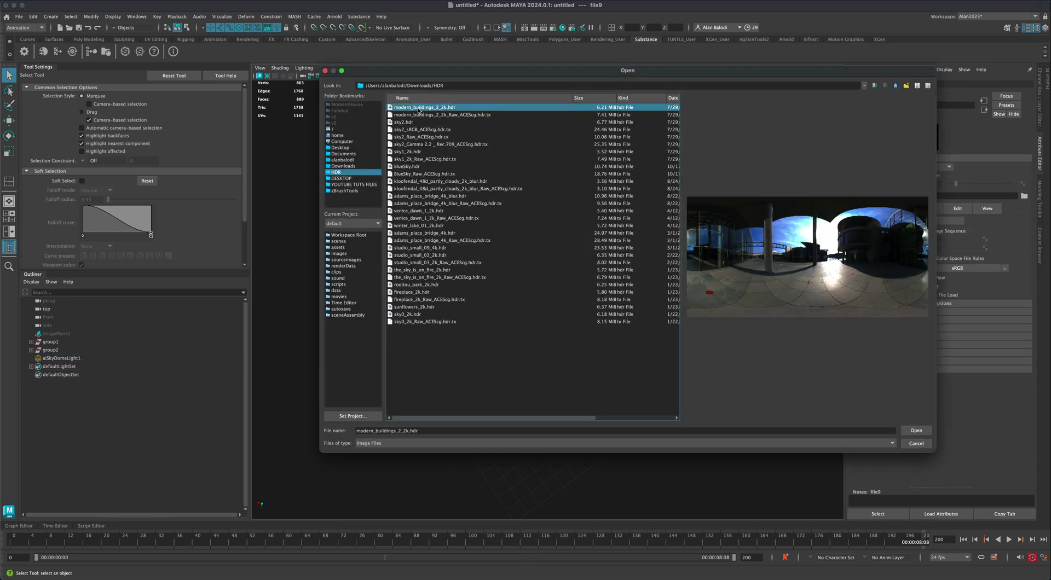
{"action": "left_click", "coordinate": [916, 431]}
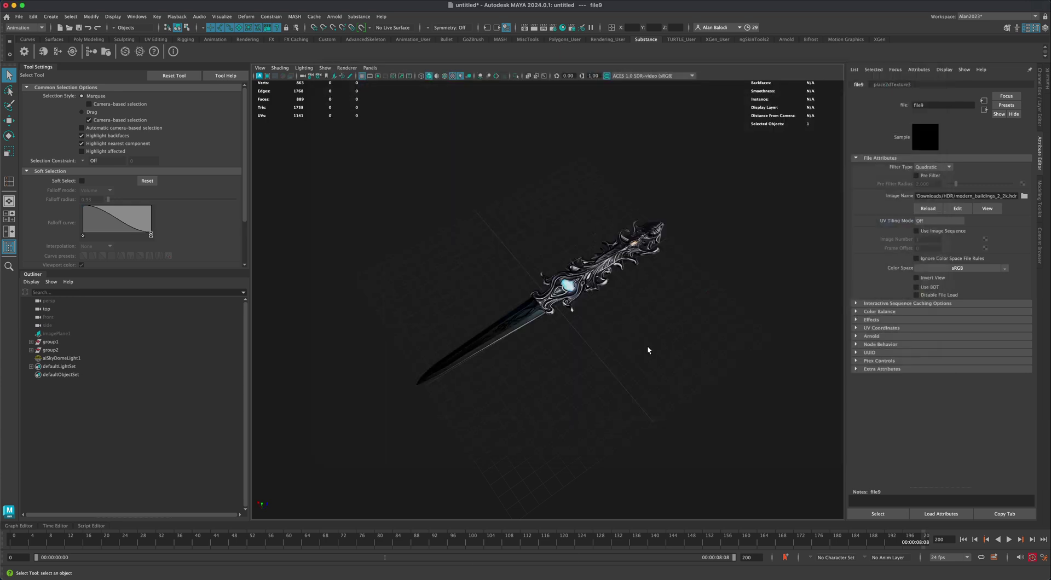
{"action": "left_click_drag", "start_coordinate": [647, 347], "coordinate": [618, 350], "text": "alt"}
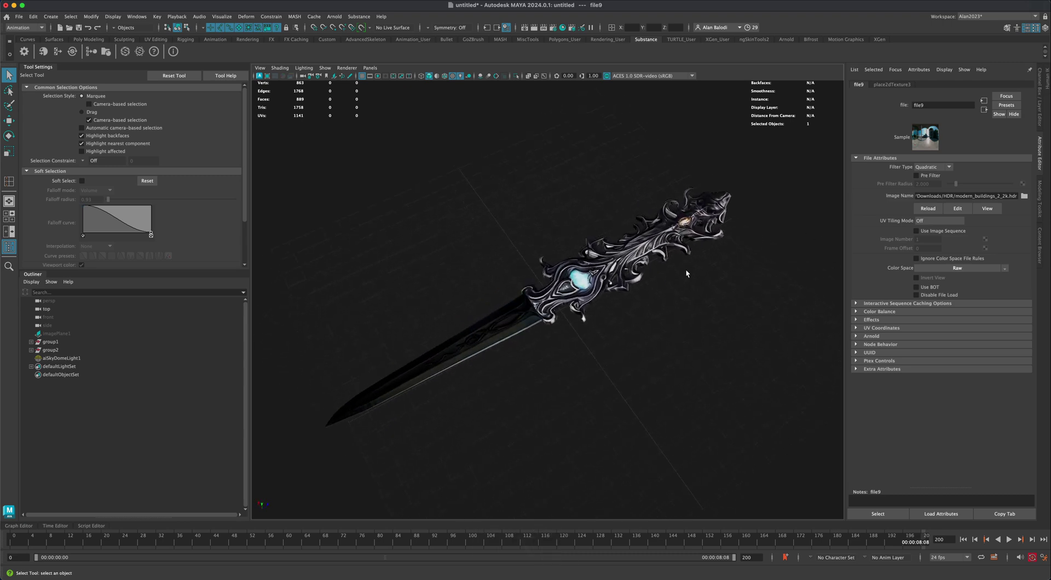
Step: Set the Arnold render sampling to Camera (AA) 5, Diffuse 4 and Specular 3
{"action": "left_click_drag", "start_coordinate": [543, 327], "coordinate": [626, 348], "text": "alt"}
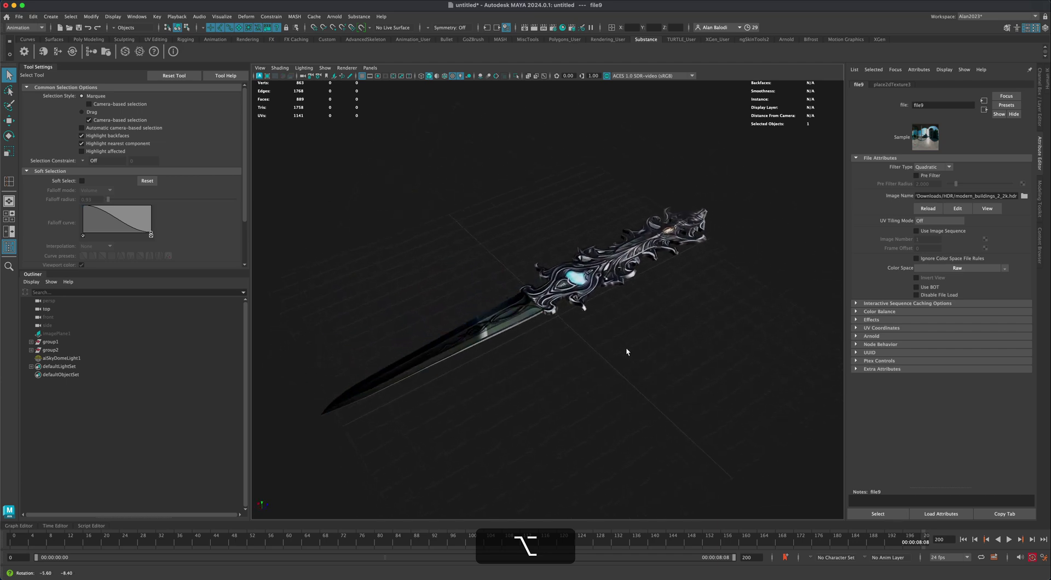
{"action": "right_click_drag", "start_coordinate": [626, 347], "coordinate": [628, 364], "text": "alt"}
{"action": "left_click_drag", "start_coordinate": [628, 365], "coordinate": [528, 250], "text": "alt"}
{"action": "right_click_drag", "start_coordinate": [528, 251], "coordinate": [517, 236], "text": "alt"}
{"action": "left_click", "coordinate": [553, 27]}
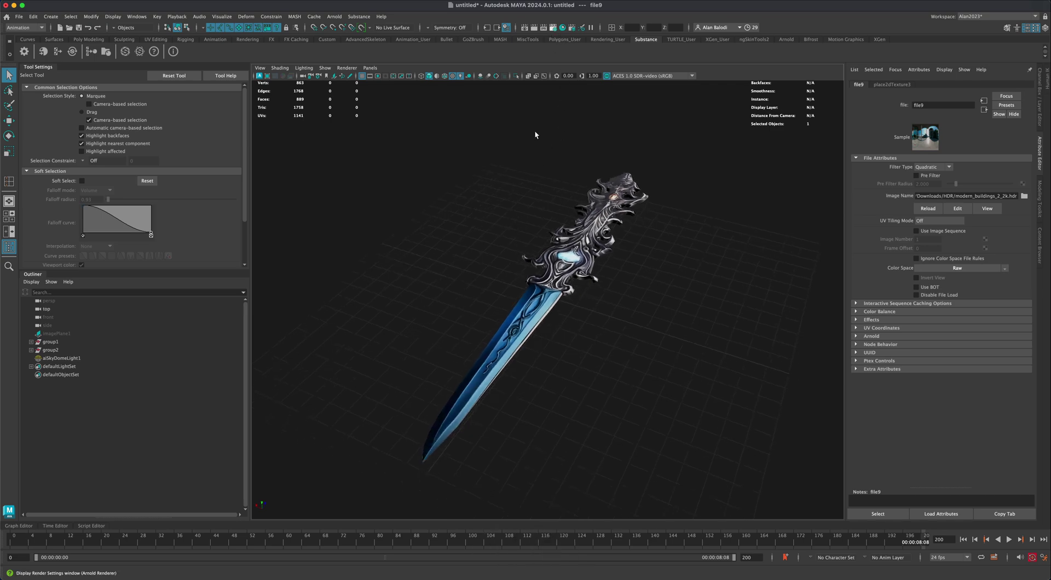
{"action": "left_click", "coordinate": [425, 131]}
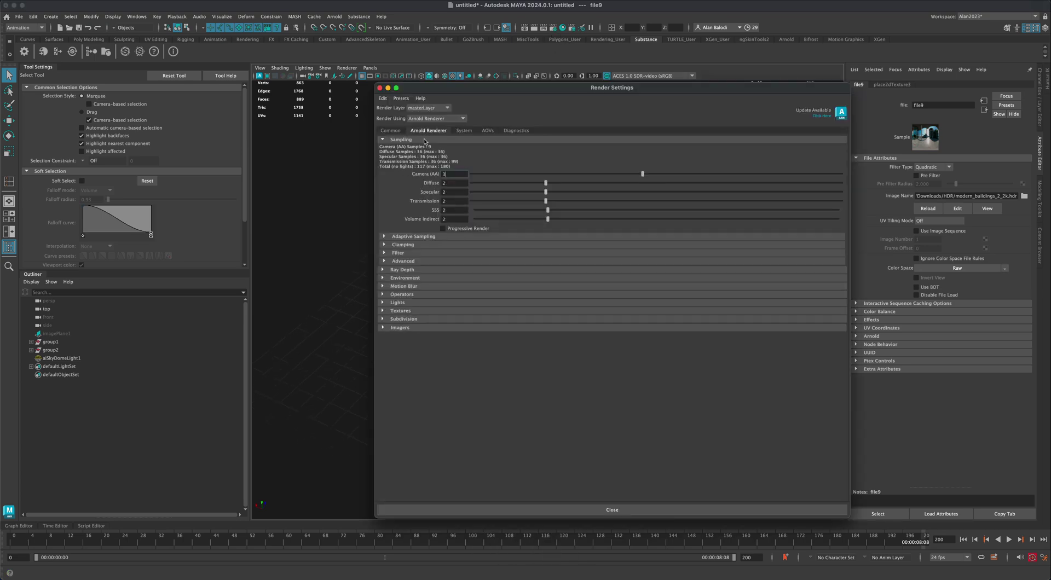
{"action": "left_click_drag", "start_coordinate": [650, 174], "coordinate": [664, 174]}
{"action": "left_click", "coordinate": [592, 184]}
{"action": "left_click", "coordinate": [627, 183]}
Step: Set the render image size to the 1k_Square preset and close the render settings
{"action": "left_click", "coordinate": [391, 130]}
{"action": "scroll", "coordinate": [487, 432], "scroll_direction": "down", "scroll_amount": 3}
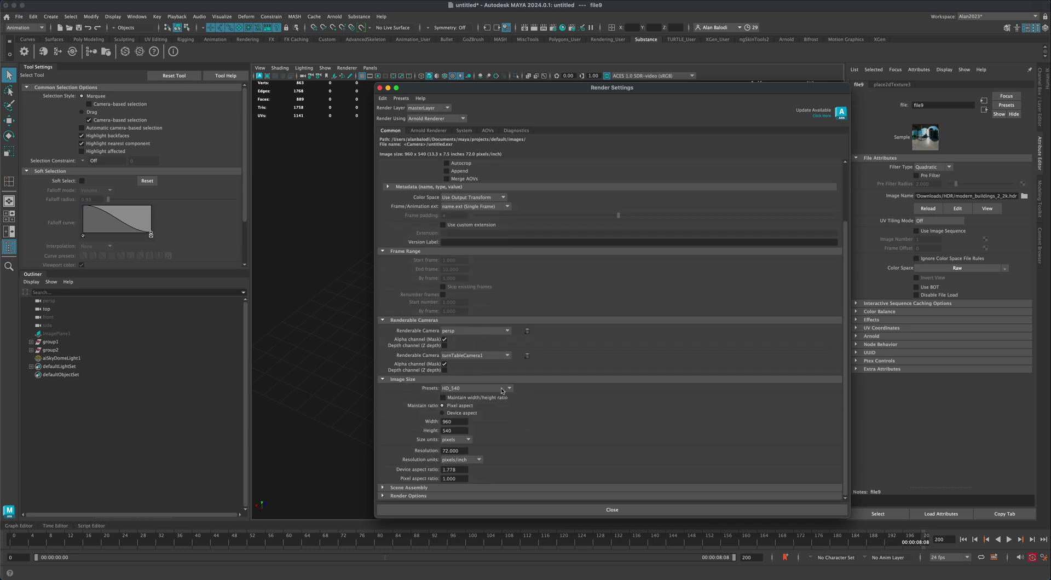
{"action": "left_click", "coordinate": [501, 388]}
{"action": "left_click", "coordinate": [499, 406]}
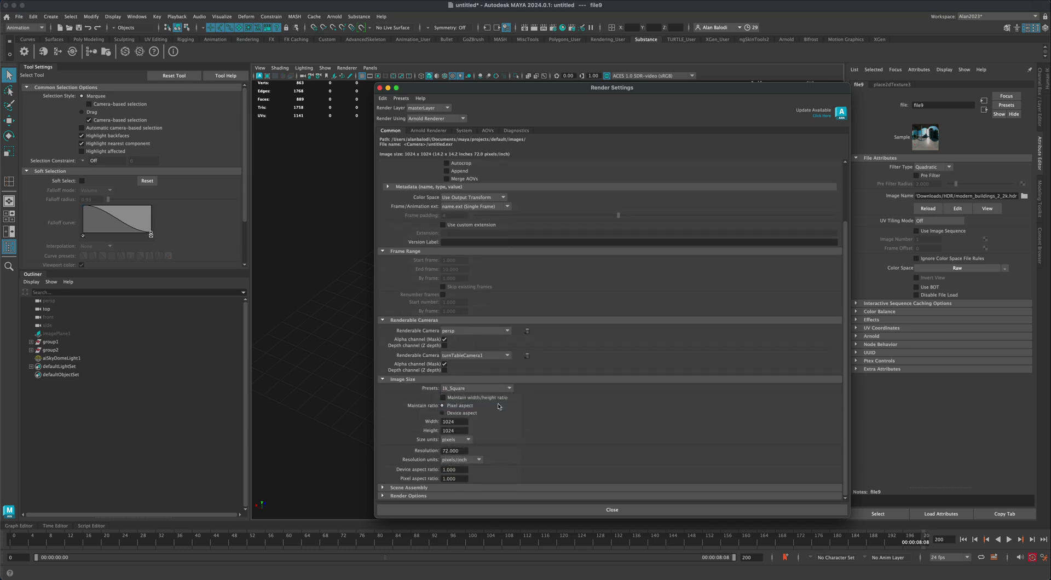
{"action": "left_click", "coordinate": [598, 511]}
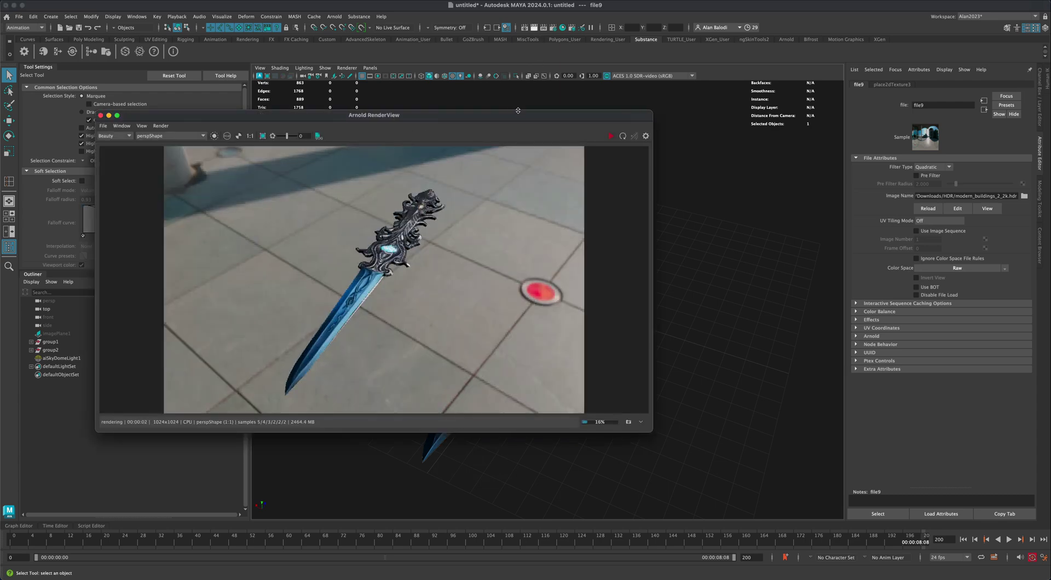
Step: Run a live IPR render of the sword and set the skydome light's Camera visibility to 0
{"action": "left_click", "coordinate": [608, 138]}
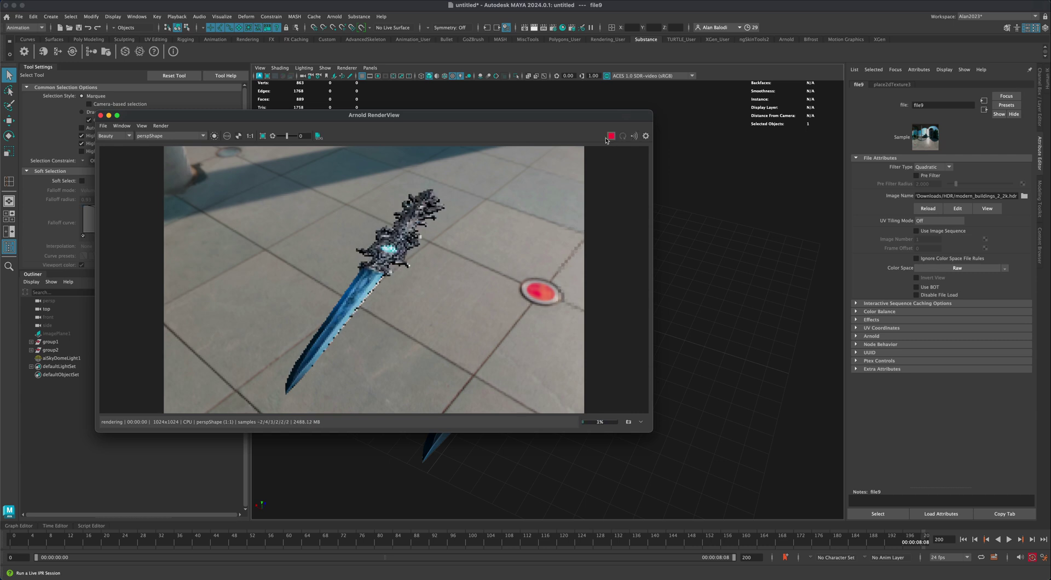
{"action": "left_click", "coordinate": [59, 359]}
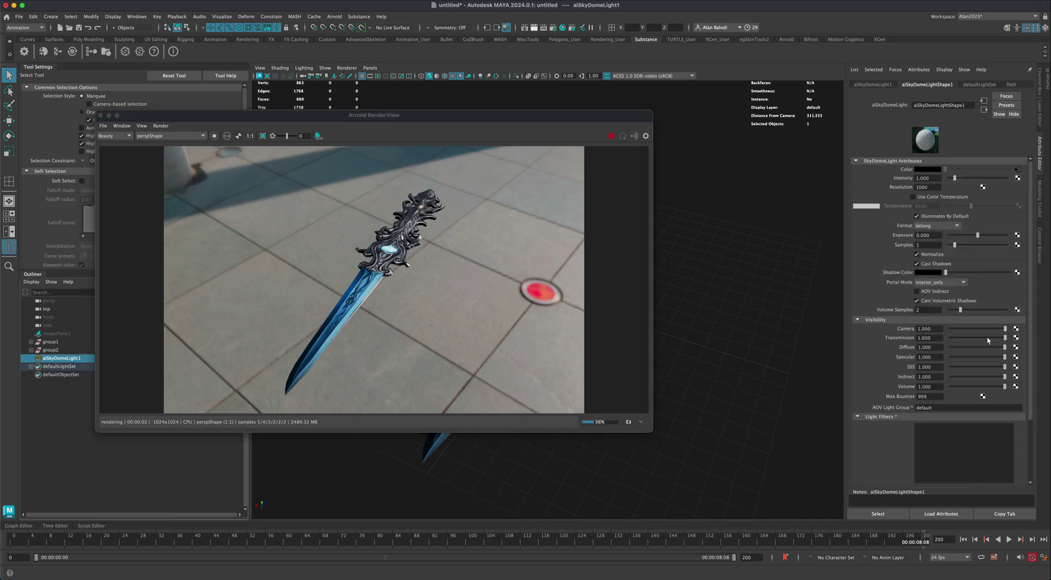
{"action": "left_click_drag", "start_coordinate": [1005, 329], "coordinate": [951, 329]}
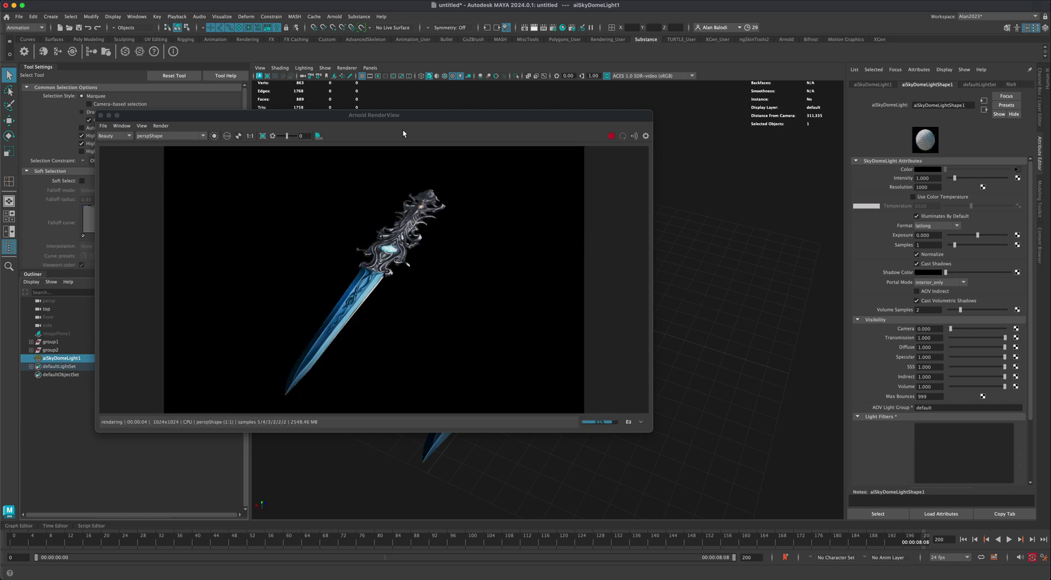
Step: Open the sword's aiStandardSurface1 material attributes and rename the material aiSword
{"action": "left_click_drag", "start_coordinate": [329, 115], "coordinate": [175, 140]}
{"action": "right_click_drag", "start_coordinate": [569, 263], "coordinate": [561, 461]}
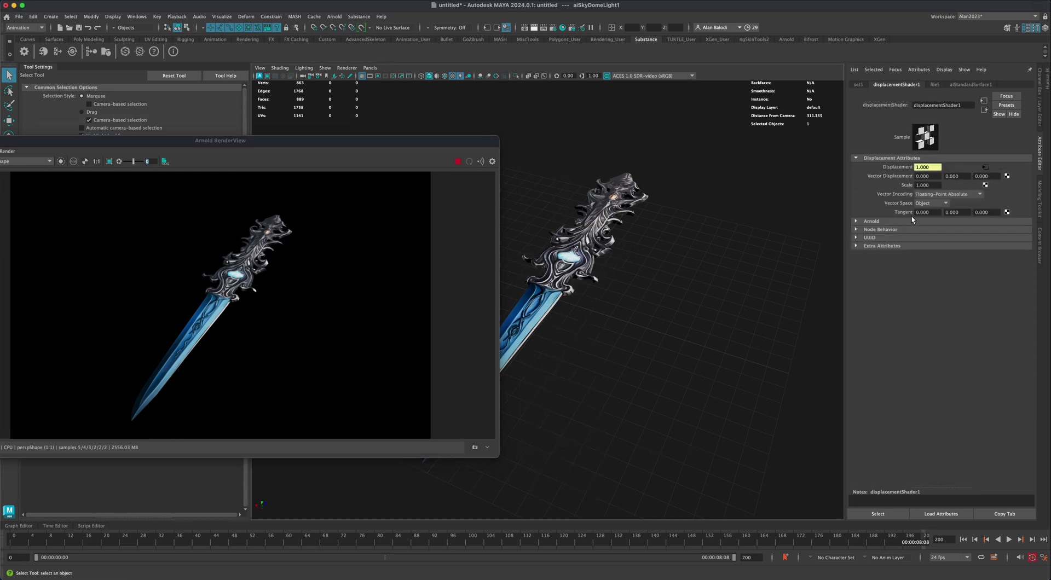
{"action": "left_click", "coordinate": [958, 86]}
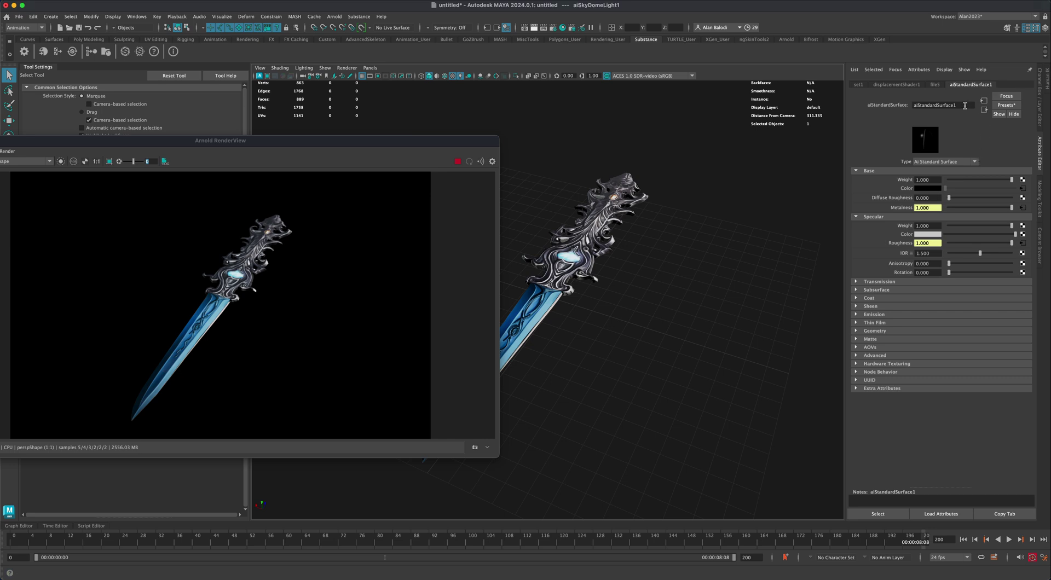
{"action": "left_click_drag", "start_coordinate": [965, 105], "coordinate": [899, 101]}
{"action": "type", "text": "aiSword"}
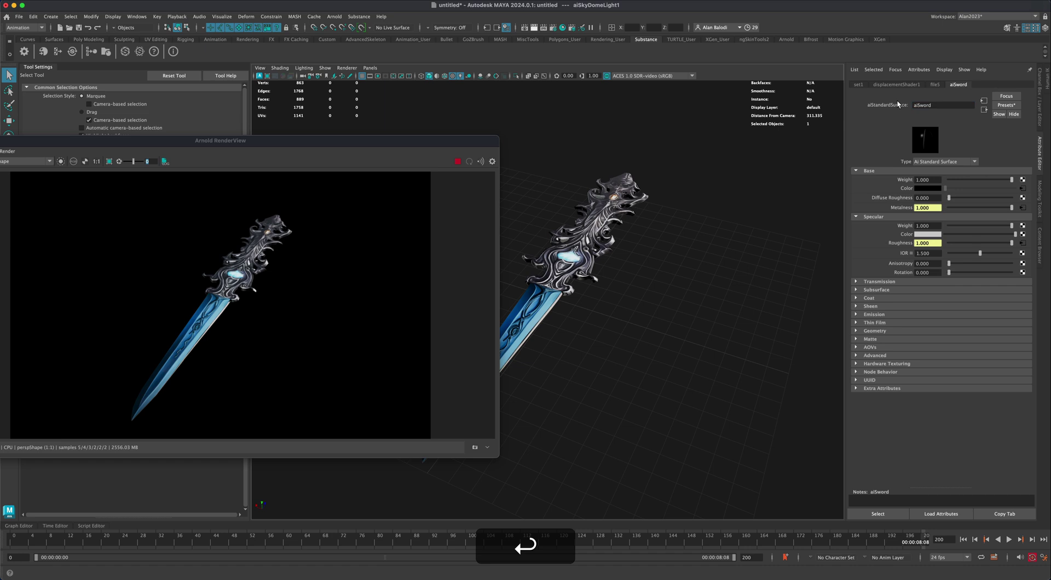
{"action": "left_click_drag", "start_coordinate": [946, 106], "coordinate": [895, 106]}
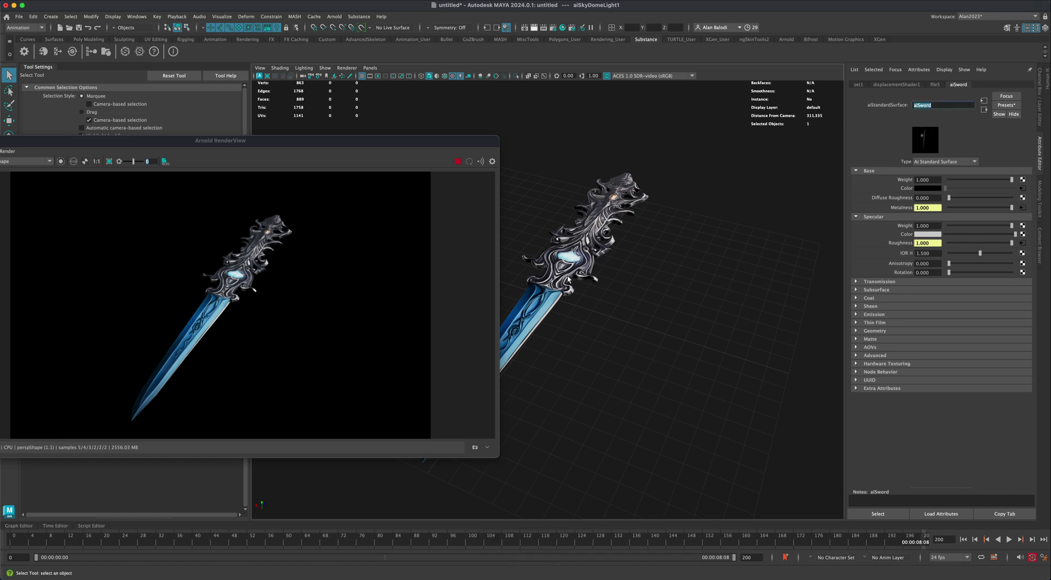
Step: Set the emission weight of the aiSword material to 10
{"action": "left_click", "coordinate": [868, 316]}
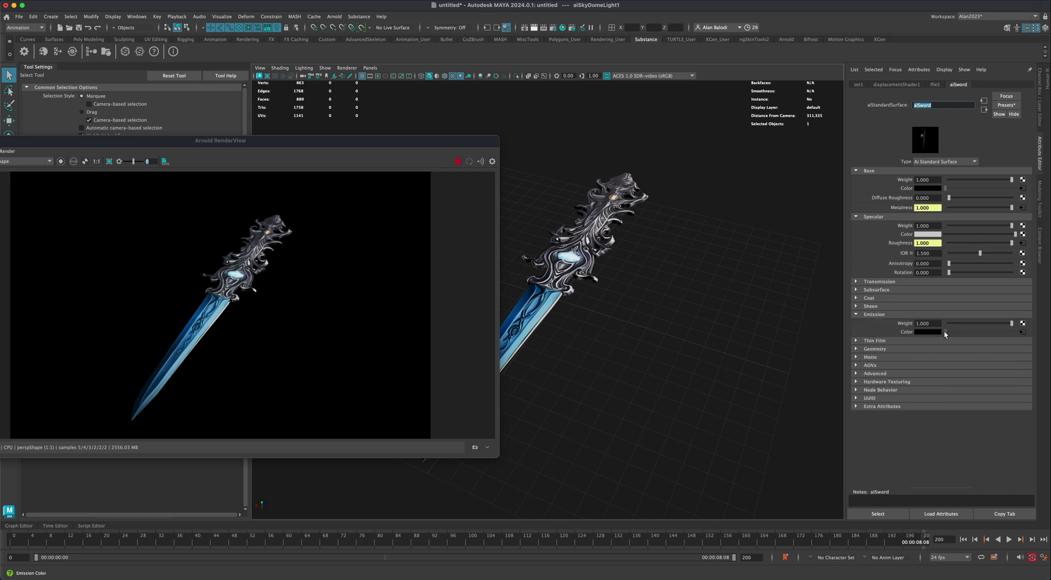
{"action": "left_click_drag", "start_coordinate": [934, 324], "coordinate": [908, 323]}
{"action": "type", "text": "10"}
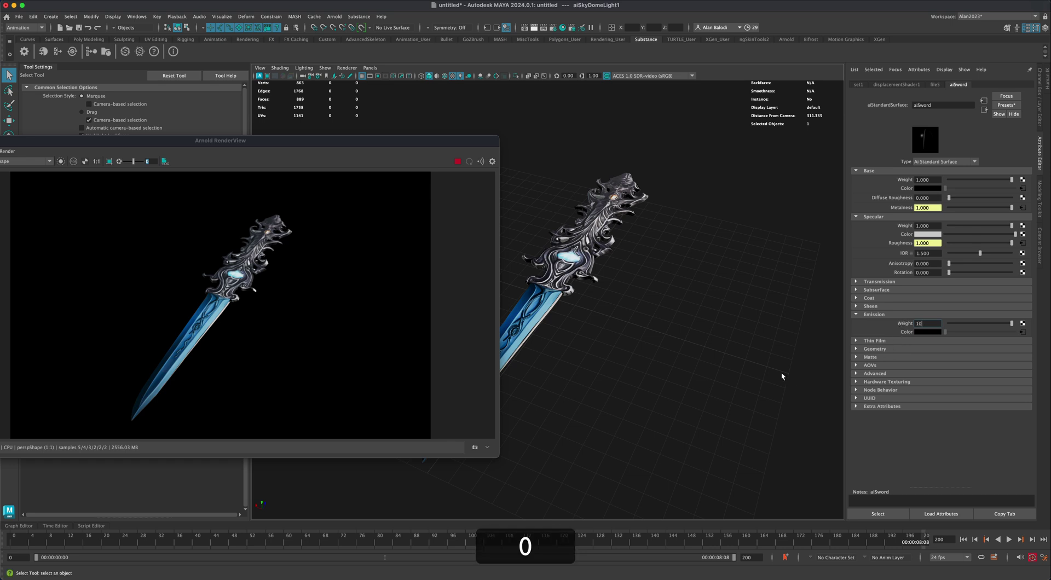
{"action": "key", "text": "Return"}
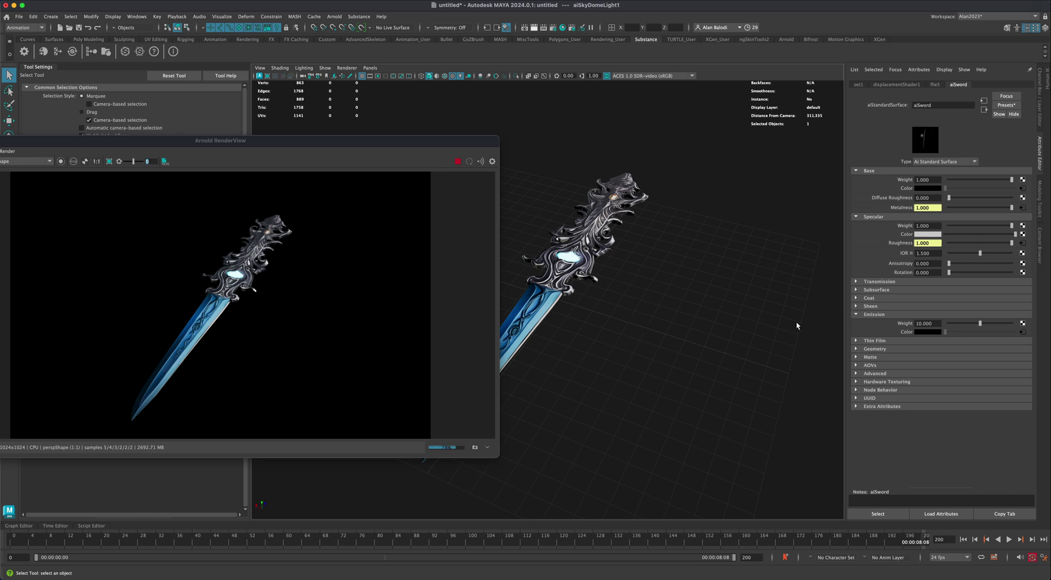
Step: Add a Lens Effects imager in the Arnold render settings
{"action": "left_click_drag", "start_coordinate": [375, 145], "coordinate": [500, 123]}
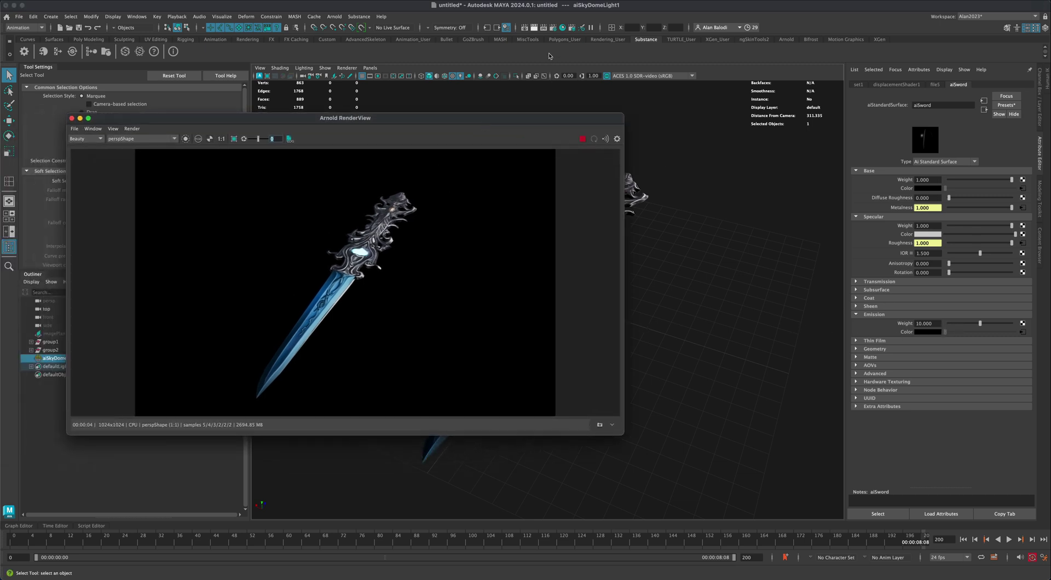
{"action": "left_click", "coordinate": [553, 27]}
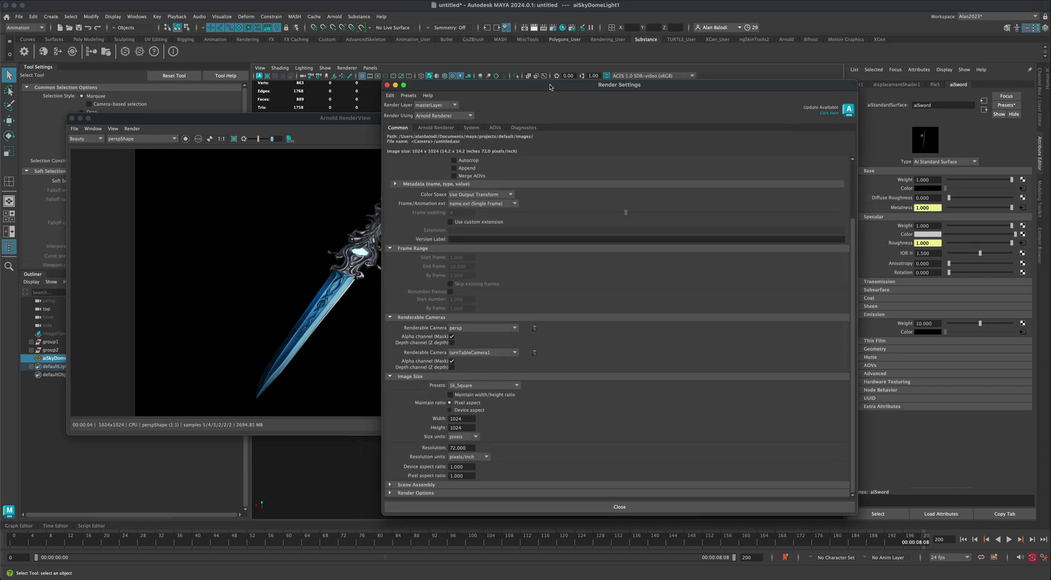
{"action": "left_click_drag", "start_coordinate": [550, 87], "coordinate": [587, 78]}
{"action": "left_click", "coordinate": [473, 121]}
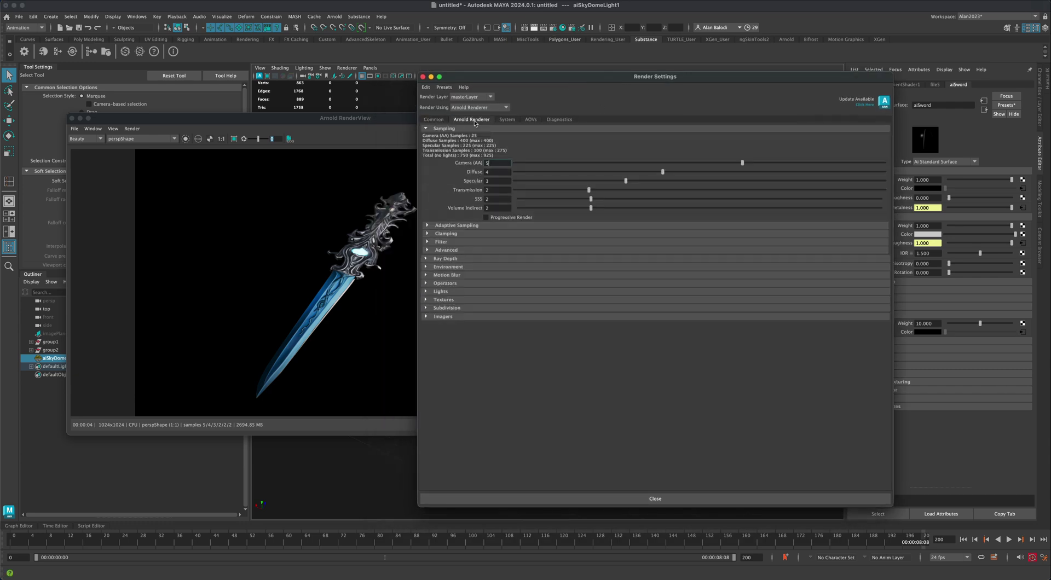
{"action": "left_click", "coordinate": [442, 318]}
{"action": "left_click", "coordinate": [446, 333]}
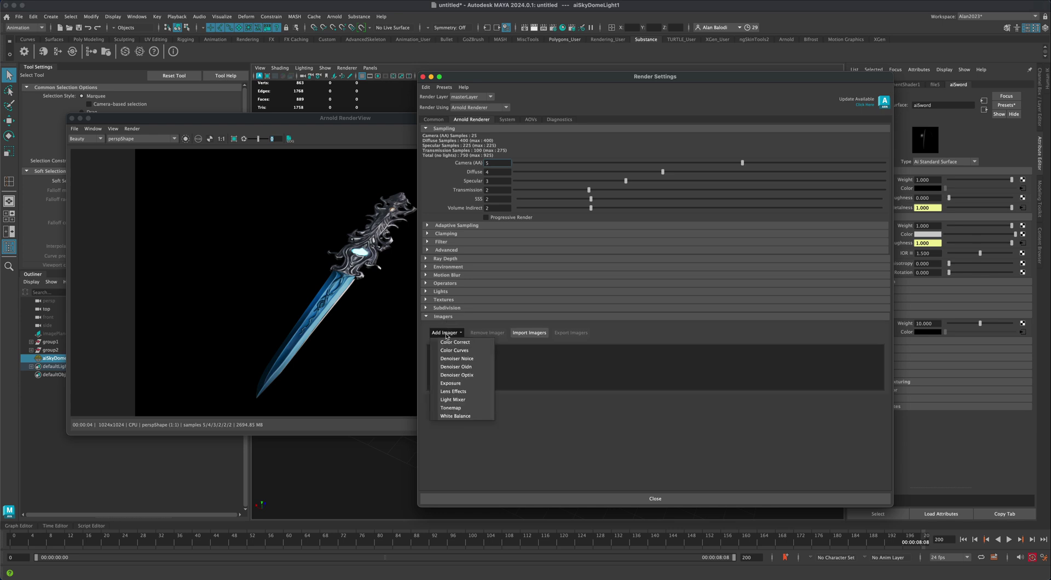
{"action": "left_click", "coordinate": [463, 392]}
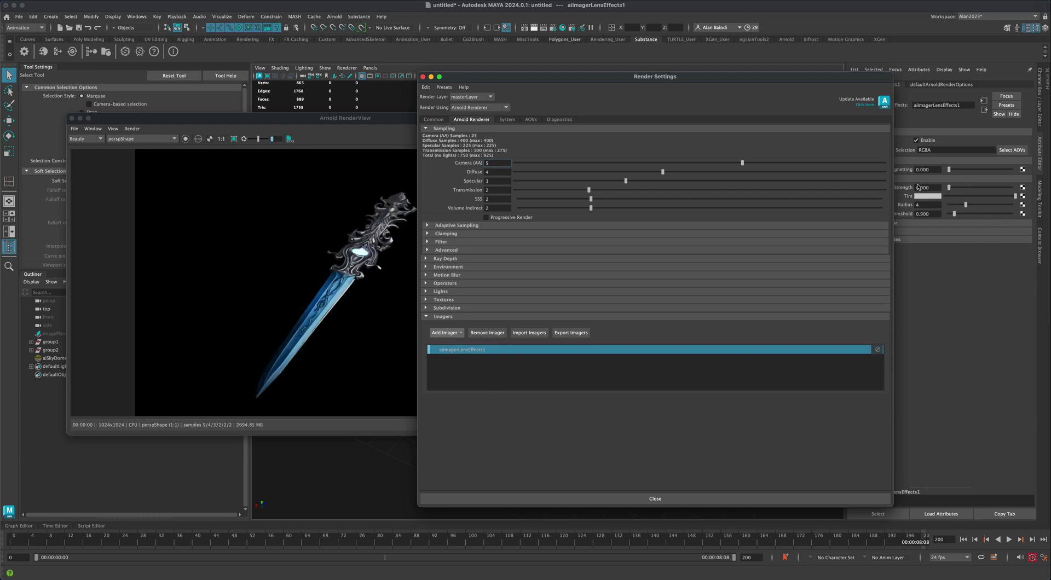
Step: Set the lens effects imager's bloom strength to about 0.861 and arrange the windows so the render is unobstructed
{"action": "left_click_drag", "start_coordinate": [831, 79], "coordinate": [788, 82]}
{"action": "left_click_drag", "start_coordinate": [950, 188], "coordinate": [955, 189]}
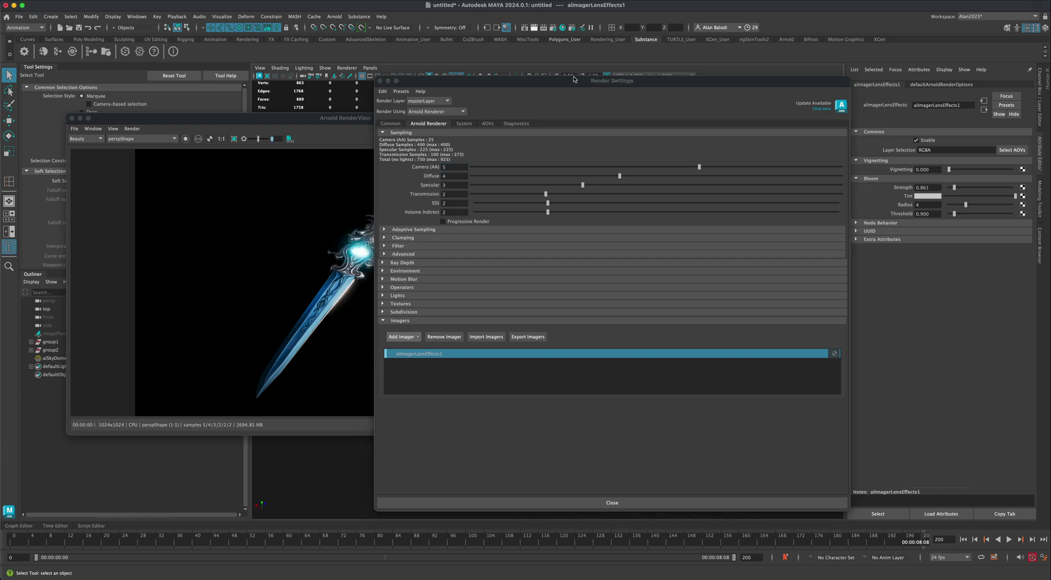
{"action": "left_click_drag", "start_coordinate": [573, 80], "coordinate": [847, 166]}
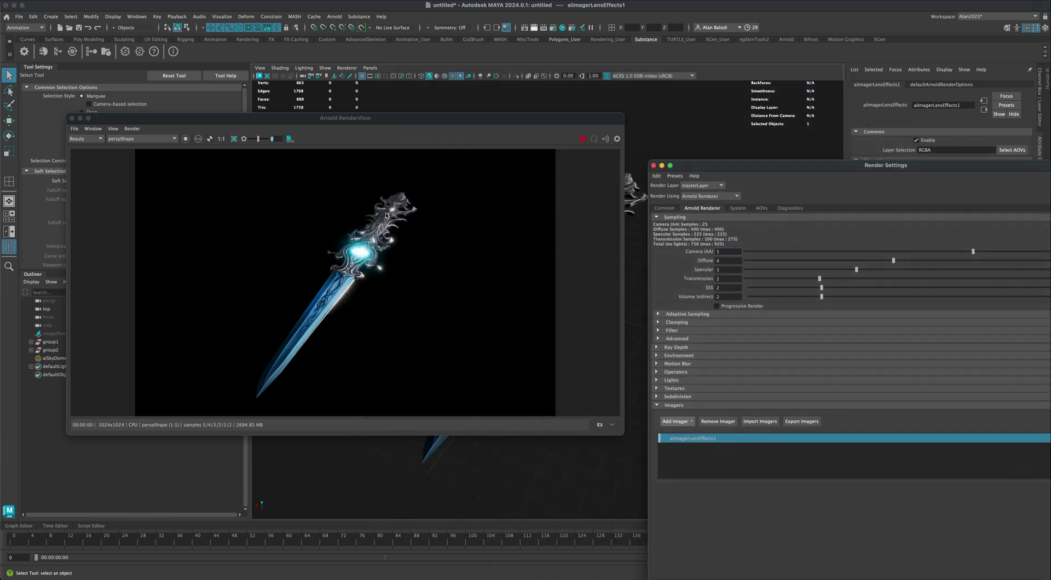
{"action": "left_click_drag", "start_coordinate": [458, 121], "coordinate": [433, 113]}
{"action": "left_click_drag", "start_coordinate": [712, 166], "coordinate": [844, 150]}
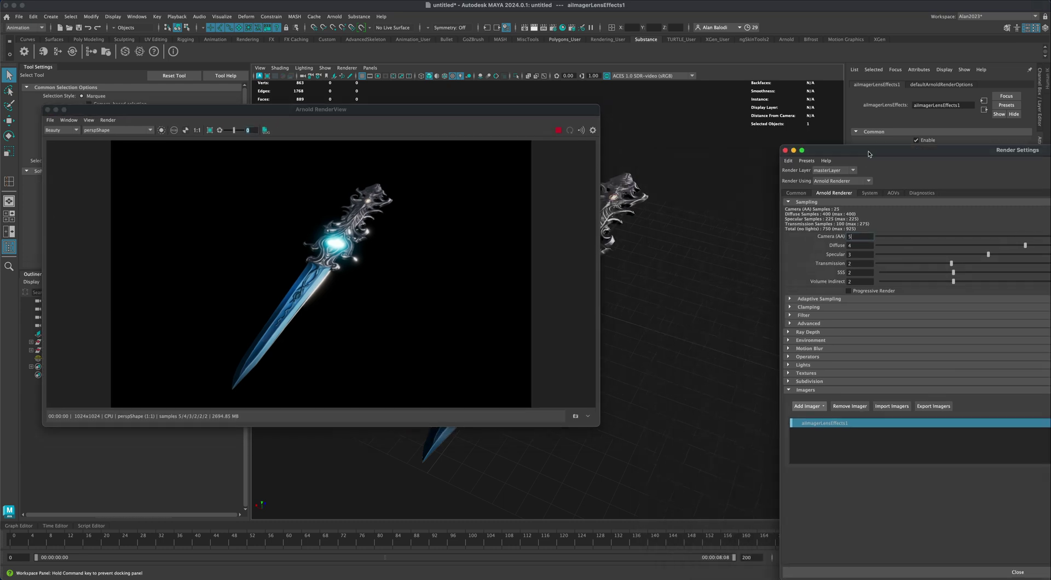
{"action": "left_click_drag", "start_coordinate": [673, 315], "coordinate": [653, 308], "text": "alt"}
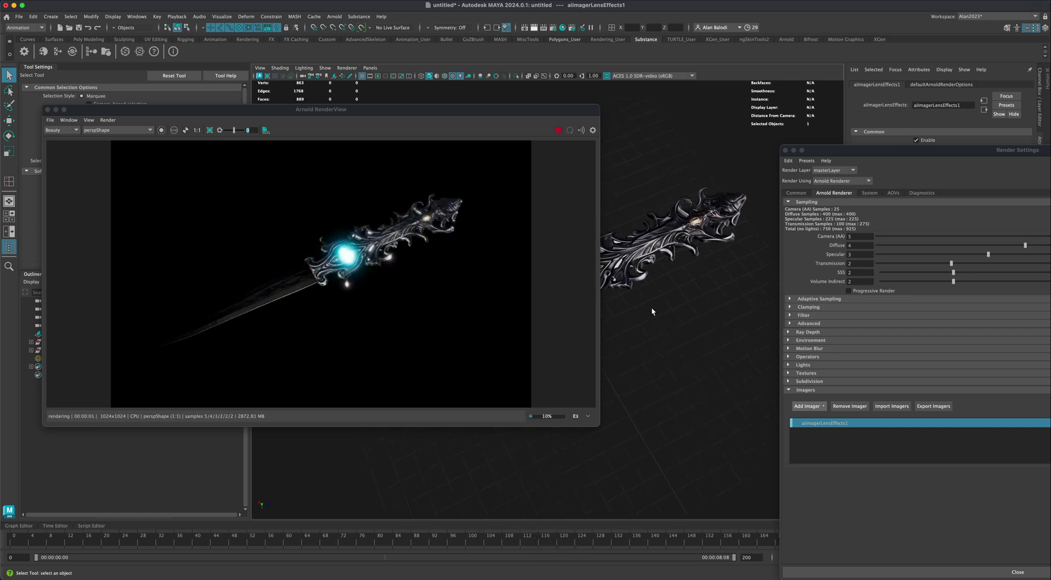
{"action": "left_click_drag", "start_coordinate": [657, 311], "coordinate": [669, 305], "text": "alt"}
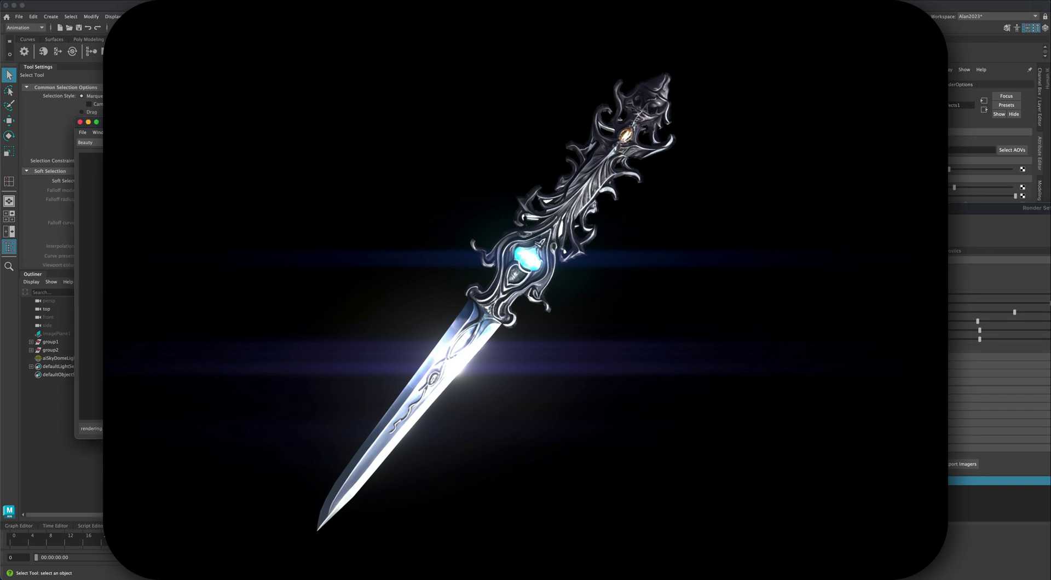
Step: Raise the skydome light's intensity slightly
{"action": "left_click", "coordinate": [50, 360]}
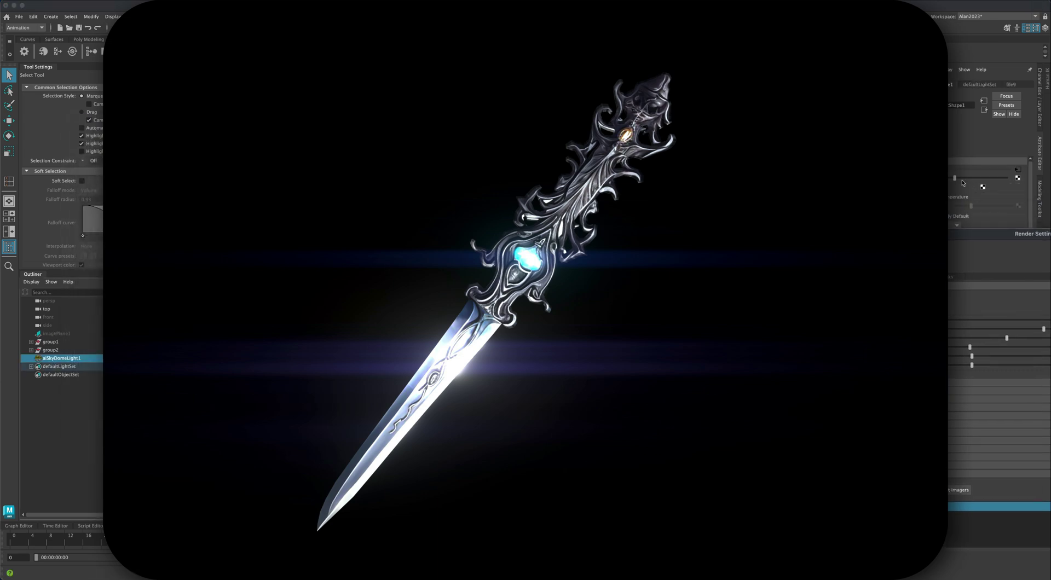
{"action": "left_click_drag", "start_coordinate": [955, 180], "coordinate": [962, 180]}
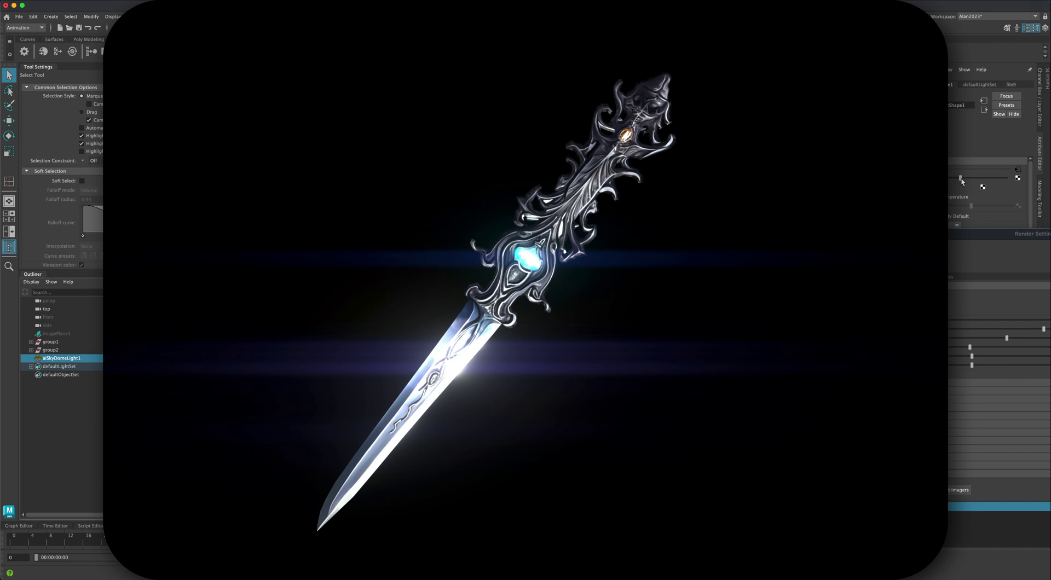
{"action": "left_click", "coordinate": [959, 179]}
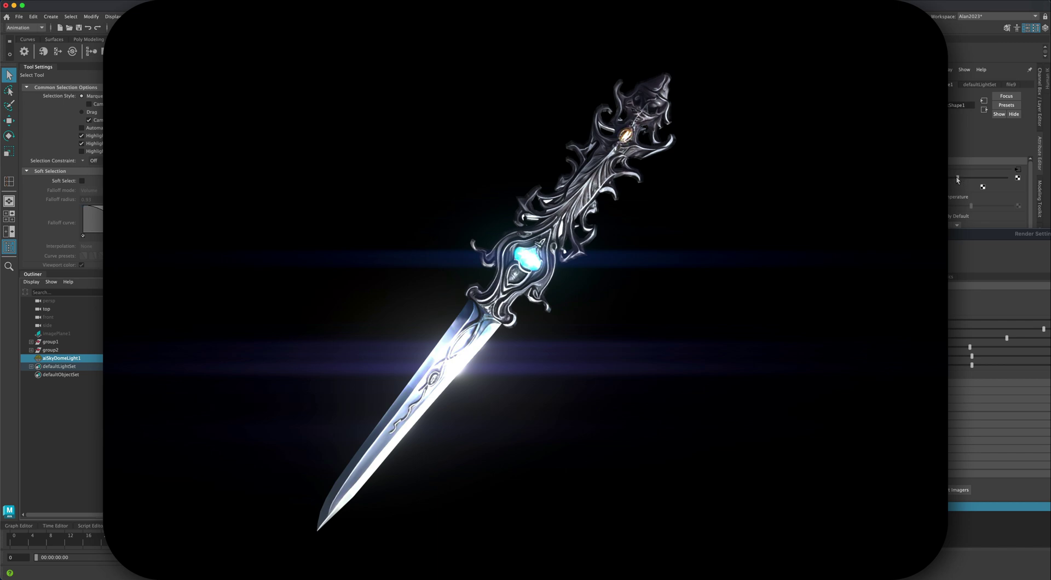